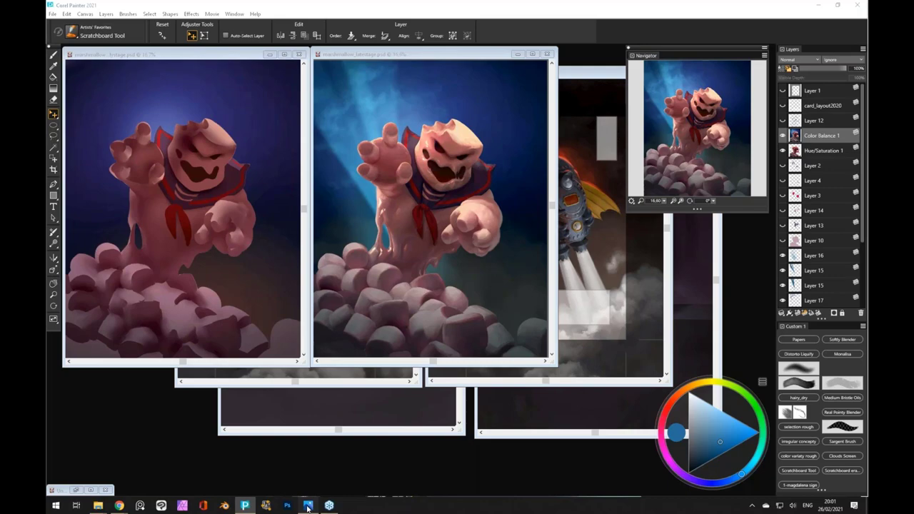
# Bring the cat portrait forward in Photos and open its options to move on to the still life
pyautogui.click(307, 506)
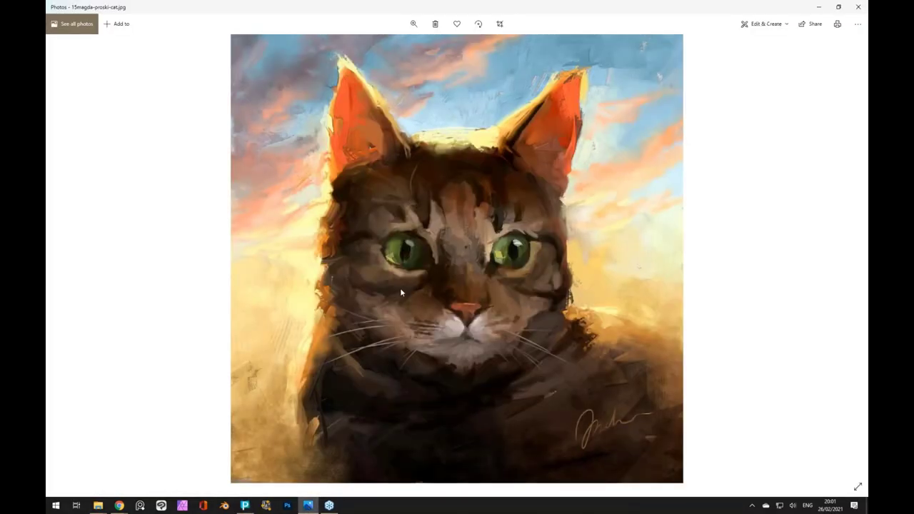
pyautogui.rightClick(400, 288)
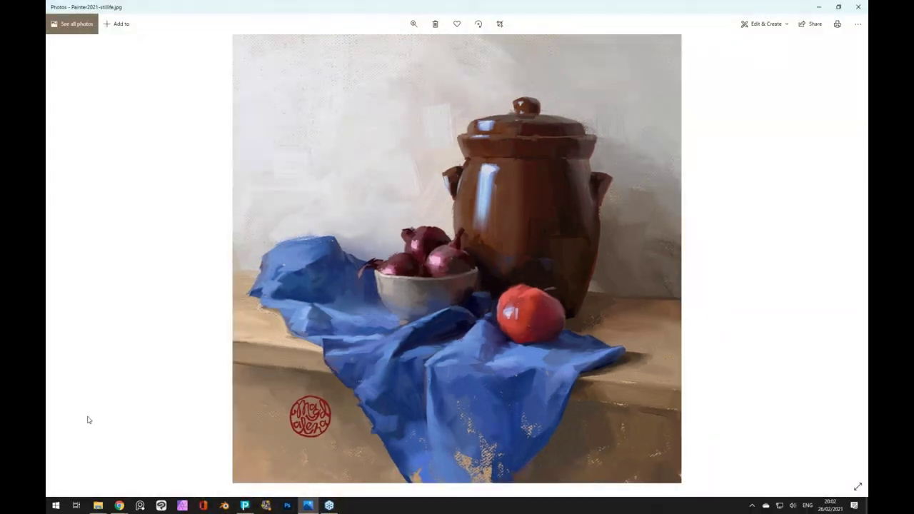
# Bring up Chrome from the taskbar preview and scroll through the Portal Dragon Facebook page
pyautogui.moveTo(120, 506)
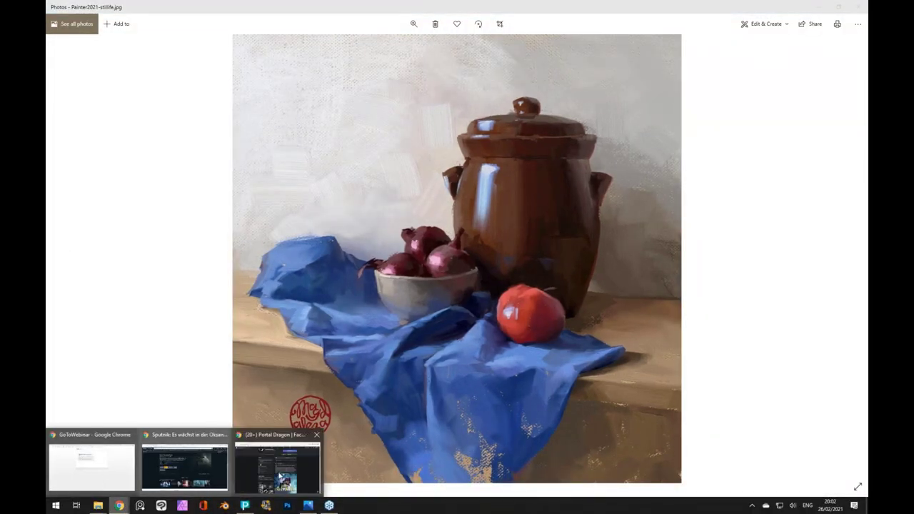
pyautogui.click(277, 464)
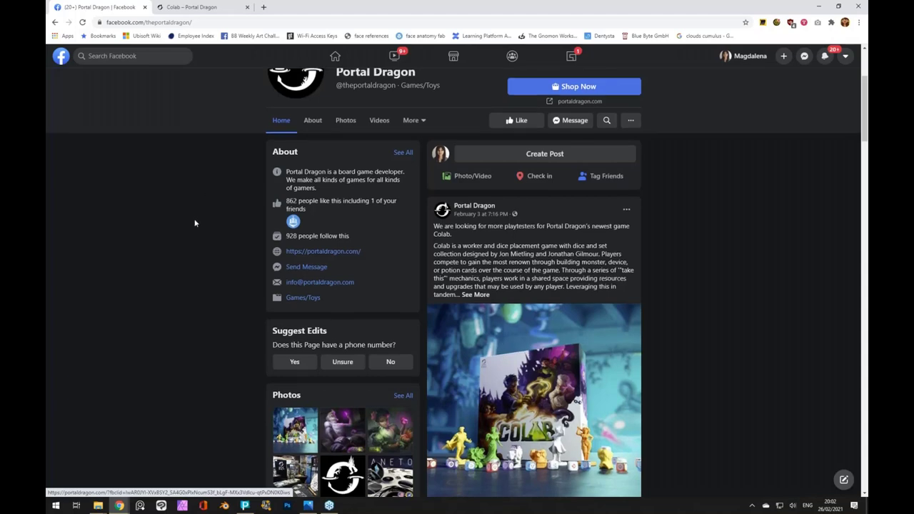
pyautogui.scroll(3, 196, 221)
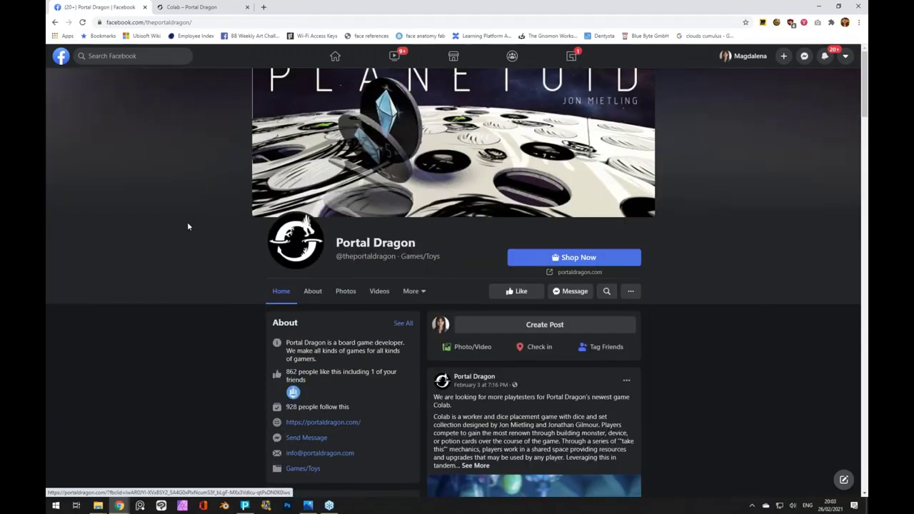
pyautogui.scroll(-2, 185, 309)
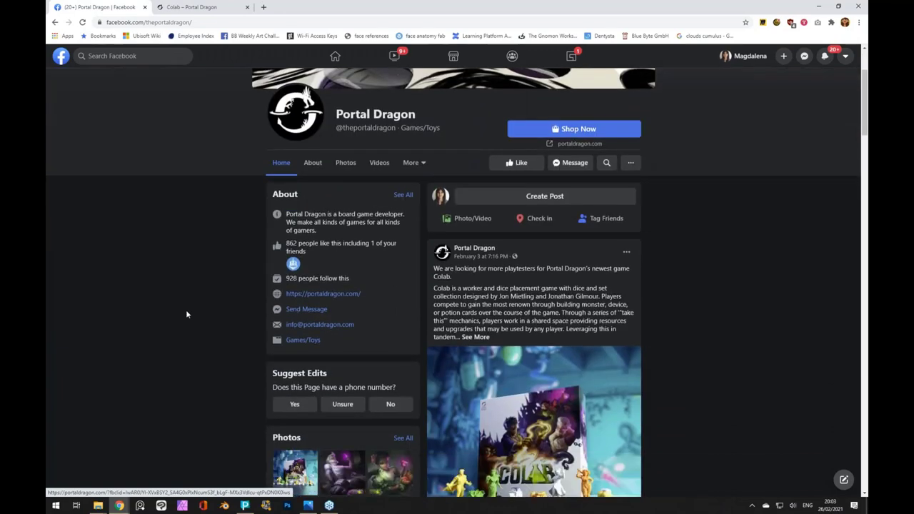
pyautogui.scroll(-2, 186, 309)
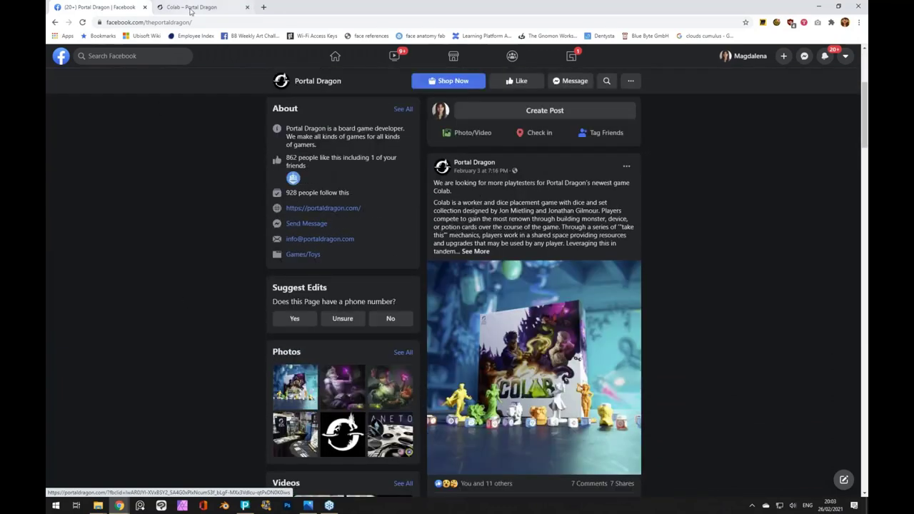
# Browse the Colab game page, then minimize Chrome to reveal the still-life painting
pyautogui.click(190, 11)
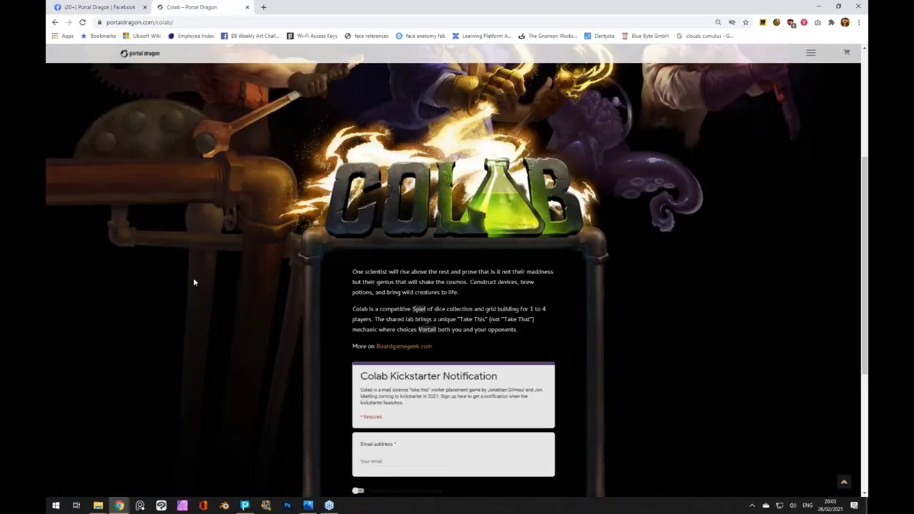
pyautogui.scroll(3, 193, 289)
pyautogui.scroll(-3, 192, 289)
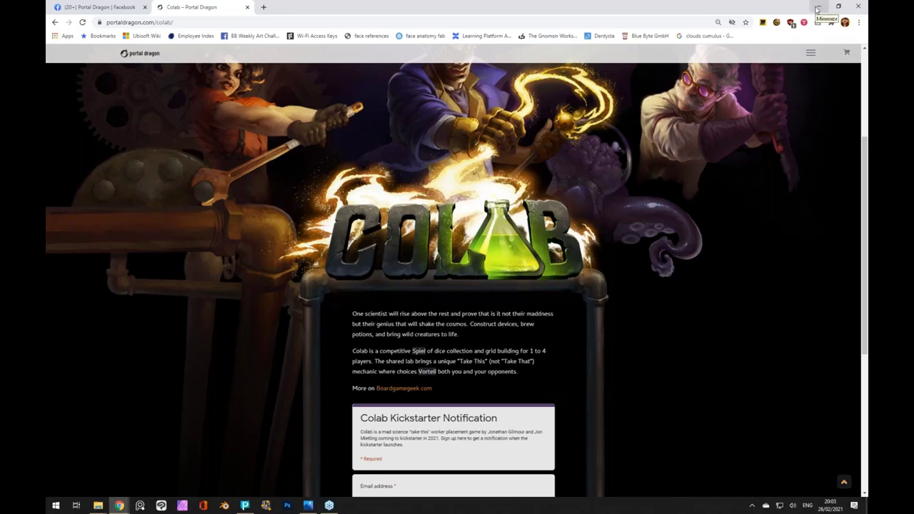
pyautogui.click(817, 7)
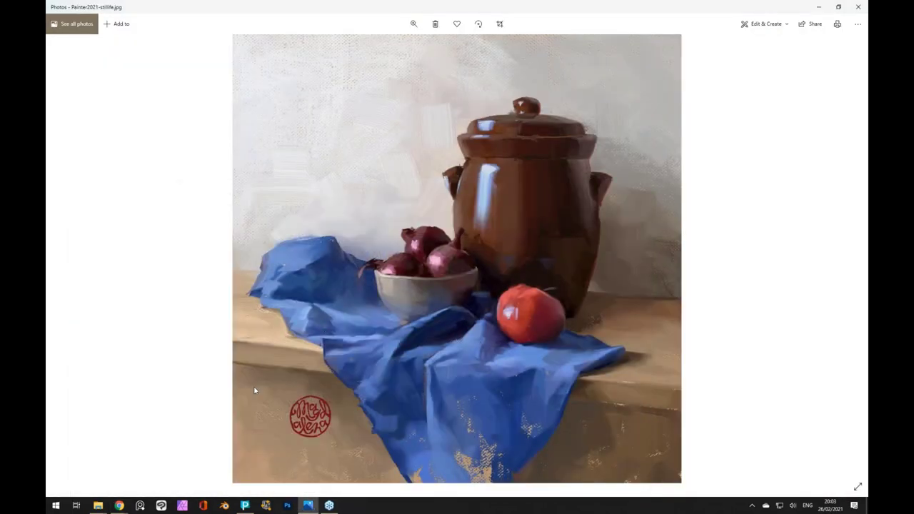
# Switch to Corel Painter to show the two marshmallow monster paintings side by side
pyautogui.click(244, 505)
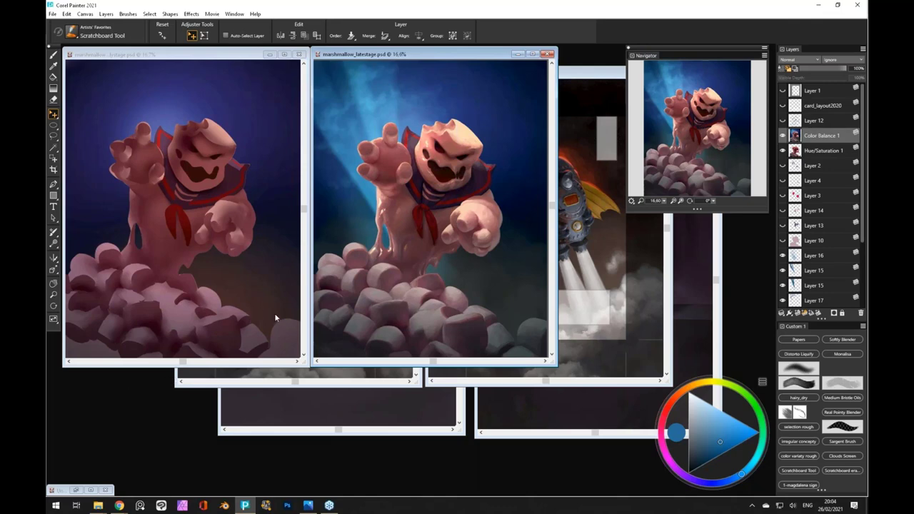
# Maximize the marshmallow_latestage.psd window and zoom in on the monster painting
pyautogui.doubleClick(417, 55)
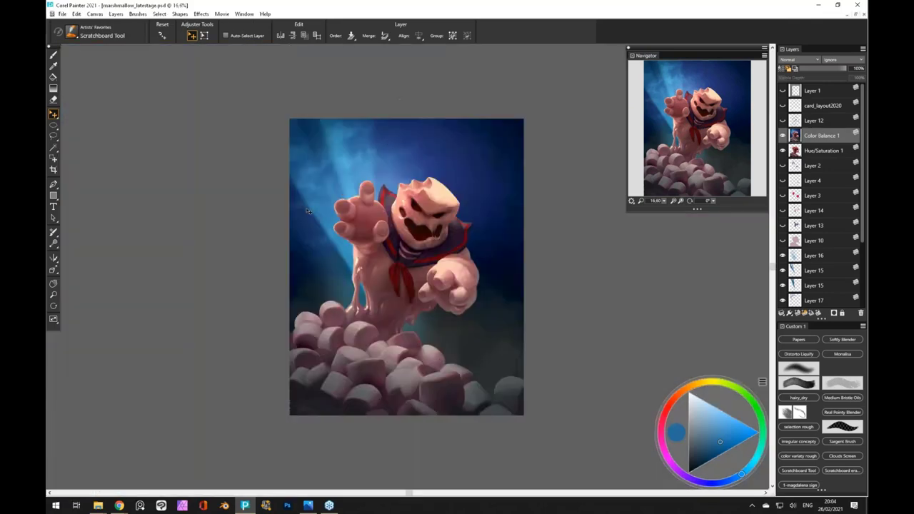
pyautogui.hotkey('ctrl', '+')
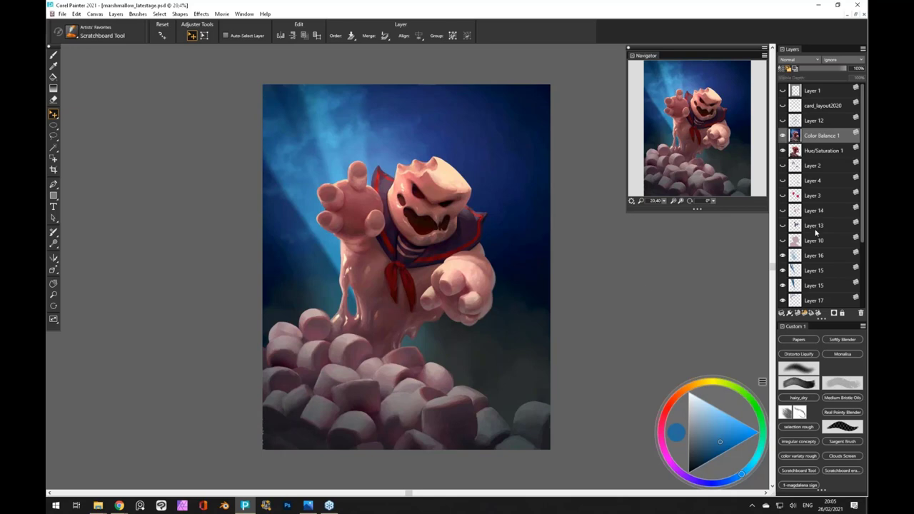
pyautogui.scroll(-2, 816, 270)
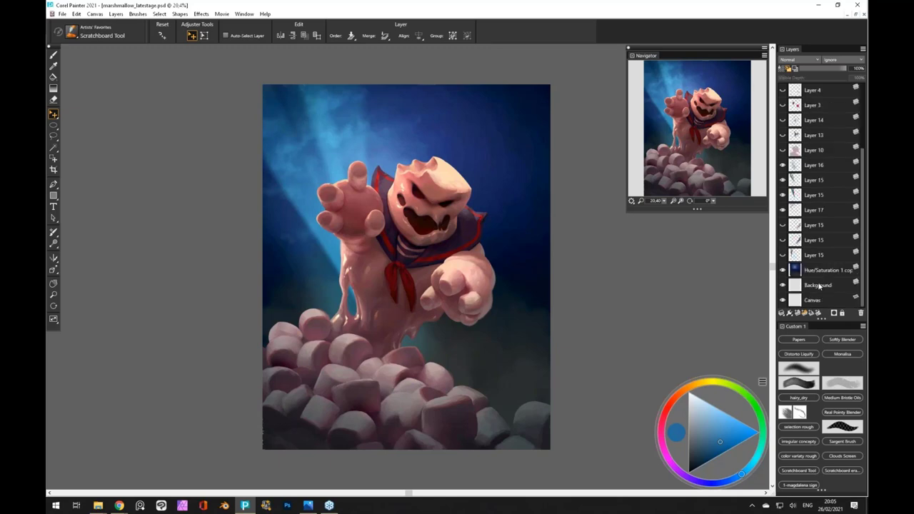
pyautogui.scroll(1, 817, 284)
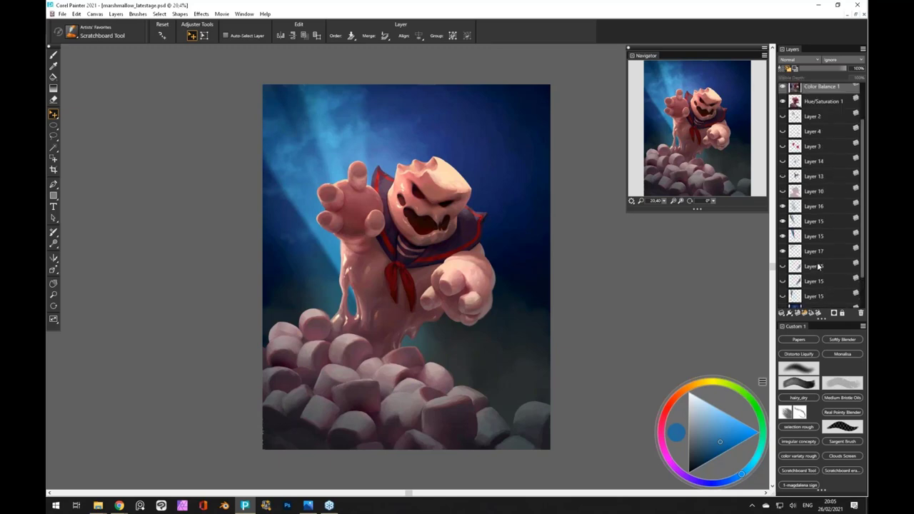
pyautogui.scroll(1, 817, 268)
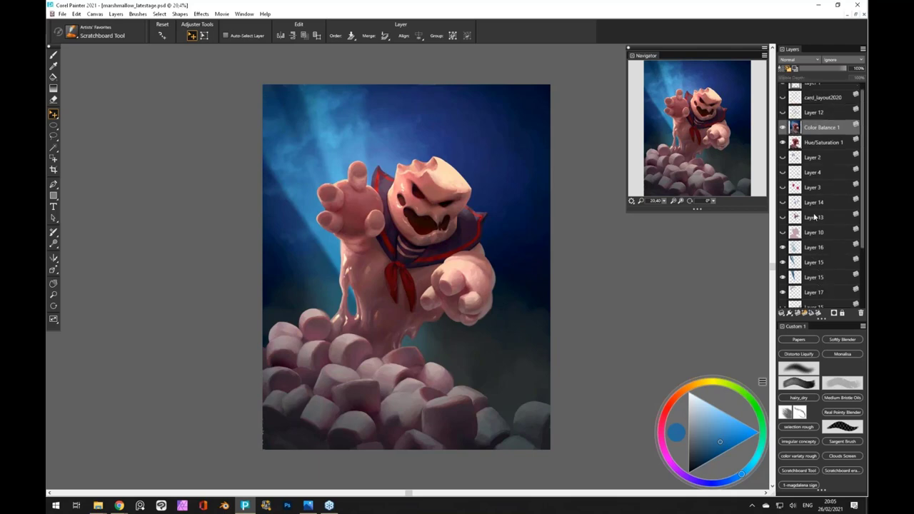
pyautogui.scroll(1, 814, 216)
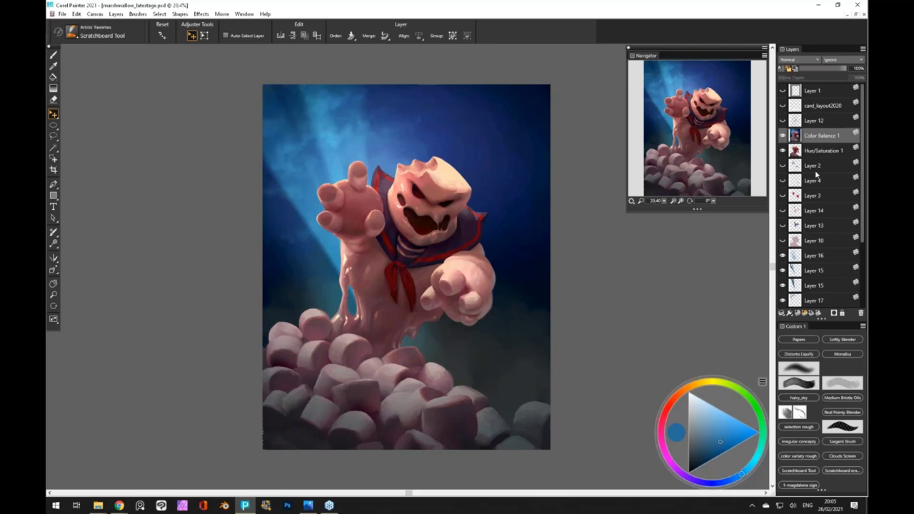
pyautogui.scroll(-3, 241, 134)
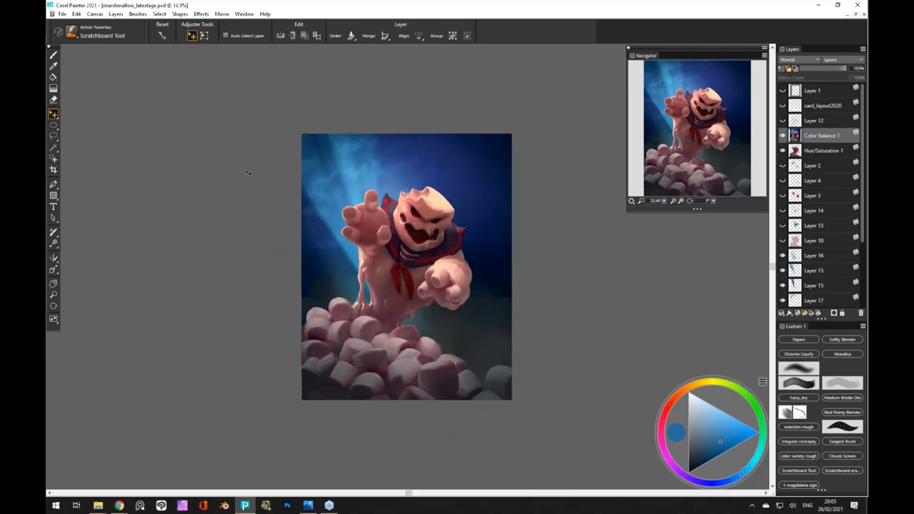
pyautogui.scroll(-2, 247, 172)
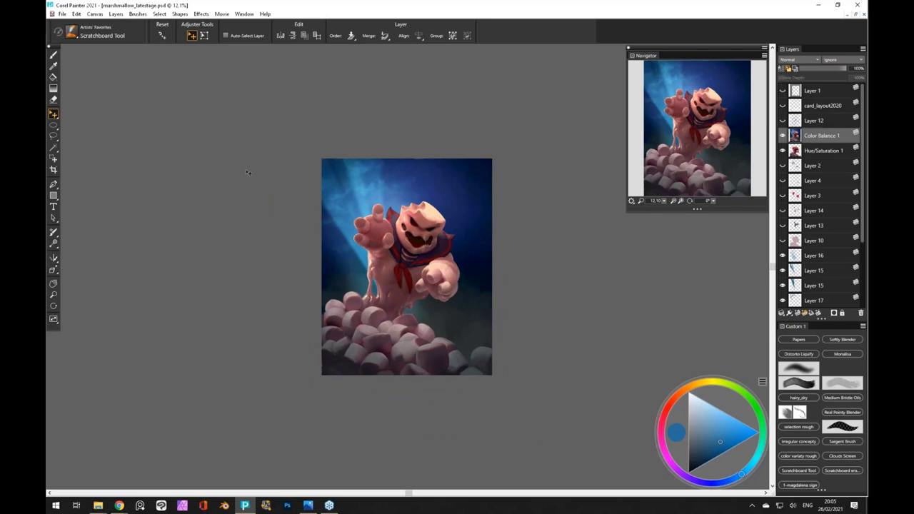
pyautogui.scroll(-1, 247, 172)
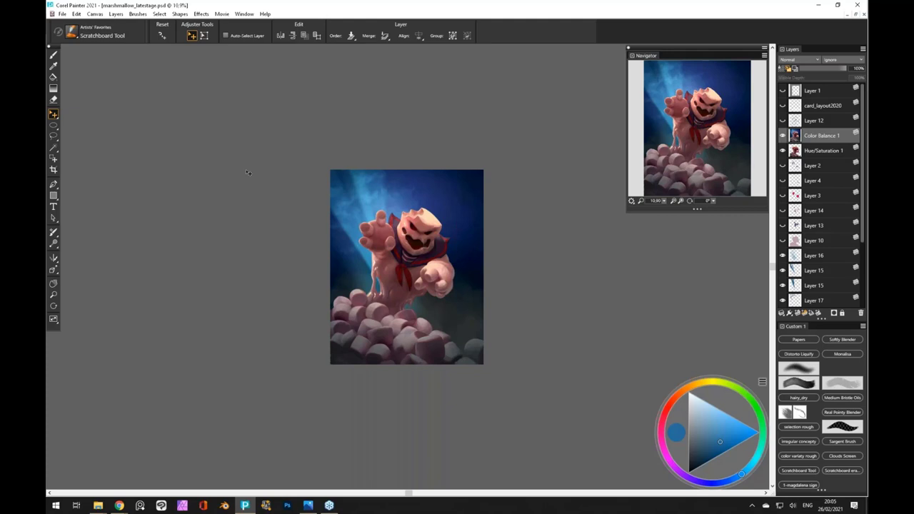
# Zoom and pan across the monster's fist, face and mouth, and reaching hand
pyautogui.scroll(5, 247, 172)
pyautogui.scroll(1, 247, 172)
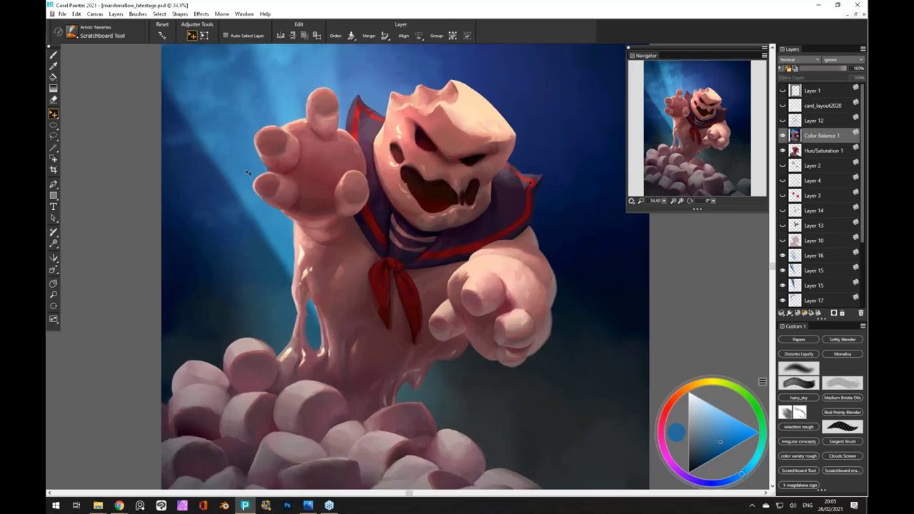
pyautogui.scroll(1, 247, 172)
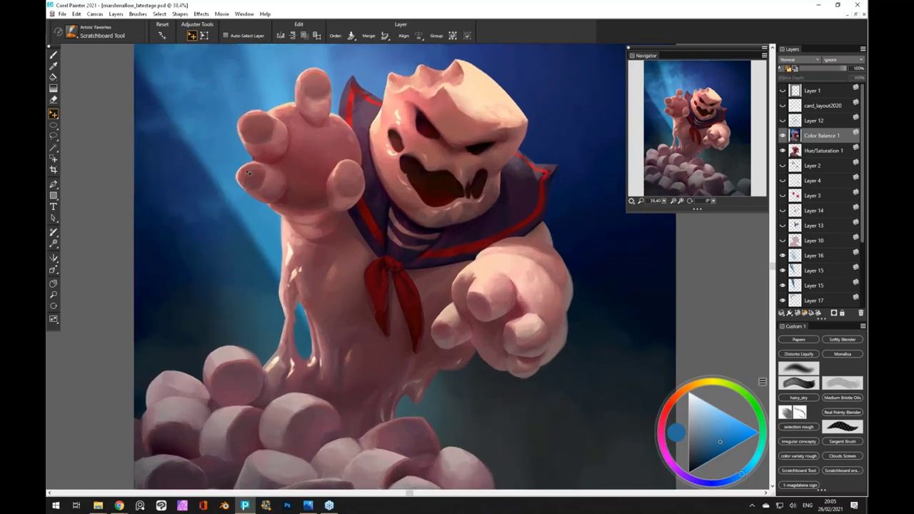
pyautogui.scroll(6, 247, 172)
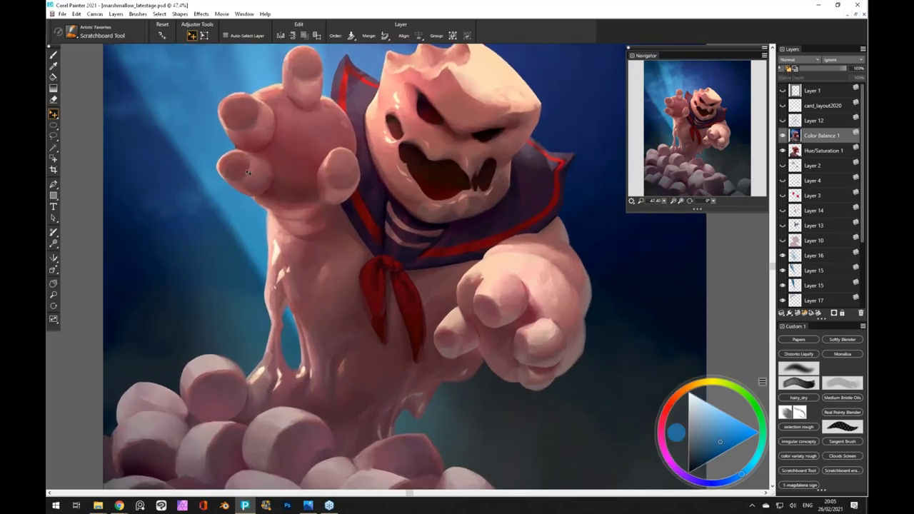
pyautogui.scroll(3, 312, 208)
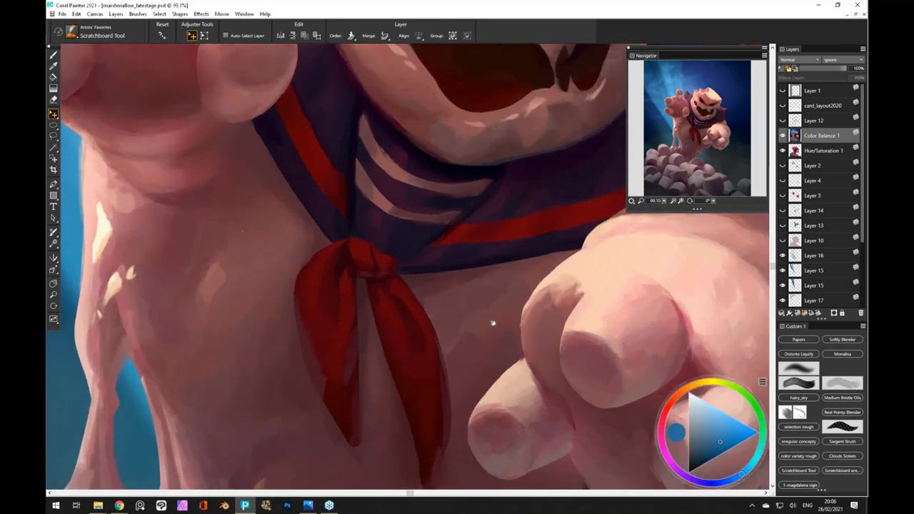
pyautogui.moveTo(493, 321); pyautogui.dragTo(302, 230)
pyautogui.scroll(3, 300, 247)
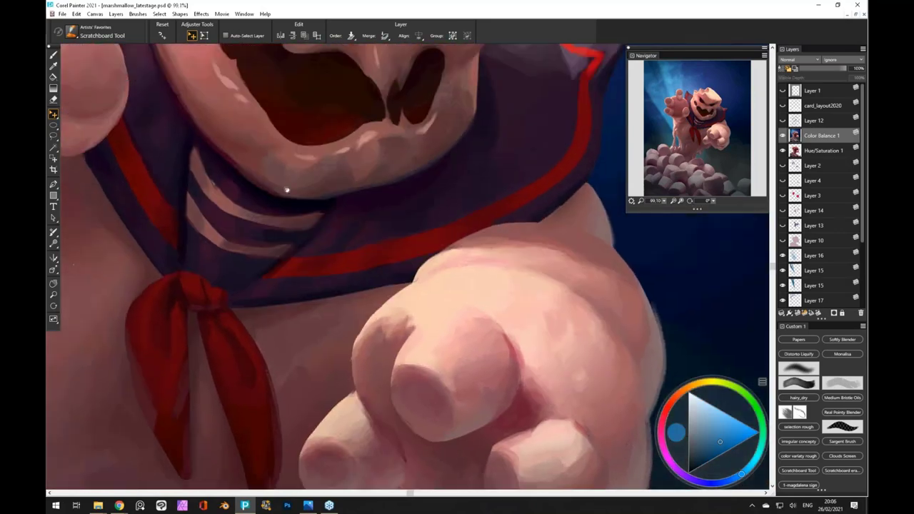
pyautogui.moveTo(265, 168); pyautogui.dragTo(320, 279)
pyautogui.moveTo(214, 136); pyautogui.dragTo(307, 257)
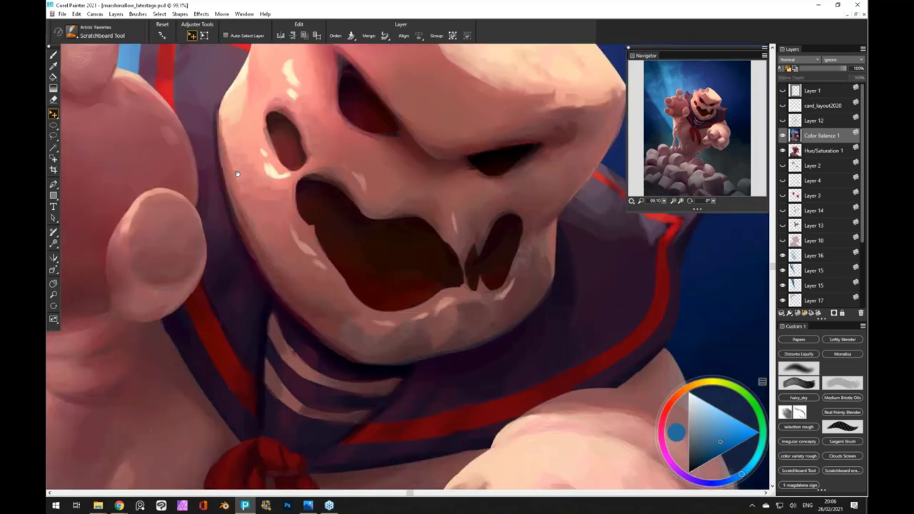
pyautogui.moveTo(222, 178); pyautogui.dragTo(361, 237)
# Zoom out to 22.6% so the entire marshmallow monster painting is visible
pyautogui.scroll(-5, 272, 179)
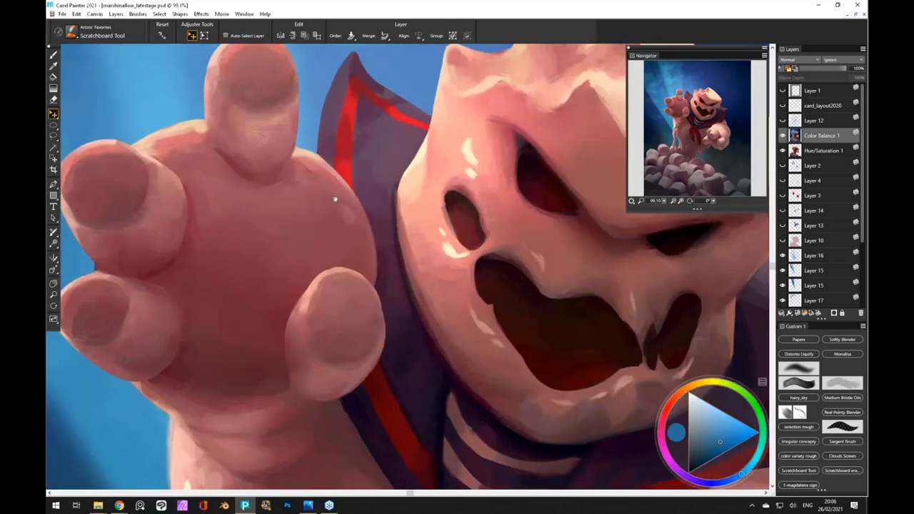
pyautogui.scroll(-5, 310, 360)
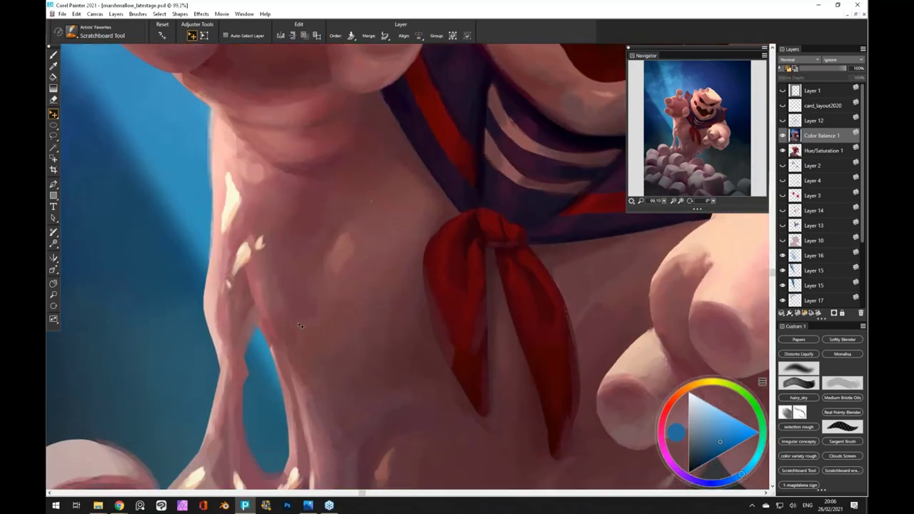
pyautogui.scroll(-3, 297, 327)
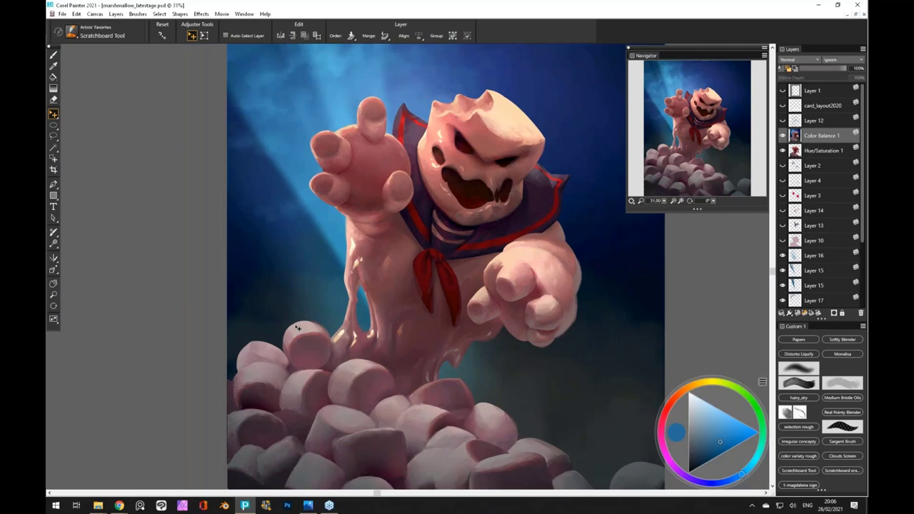
pyautogui.scroll(-1, 297, 328)
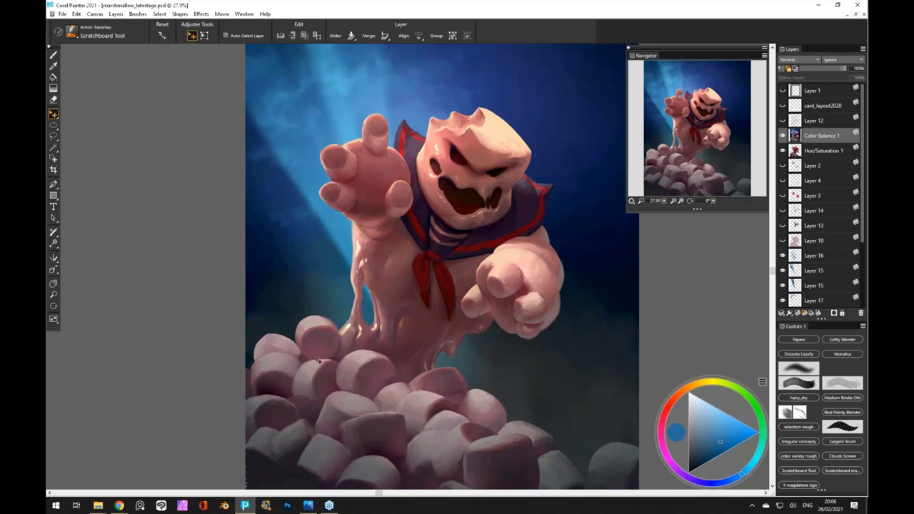
pyautogui.scroll(-1, 400, 308)
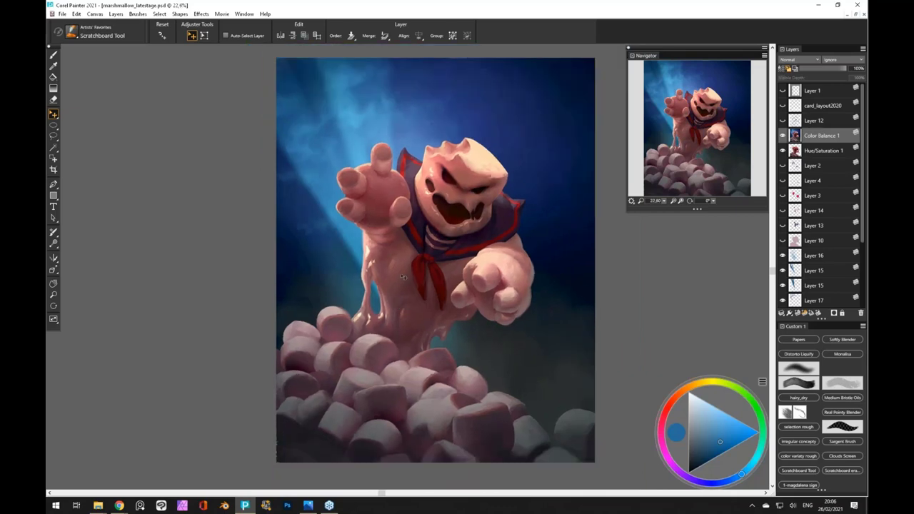
# Restore the document windows and maximize the earlier-stage marshmallow file
pyautogui.click(854, 14)
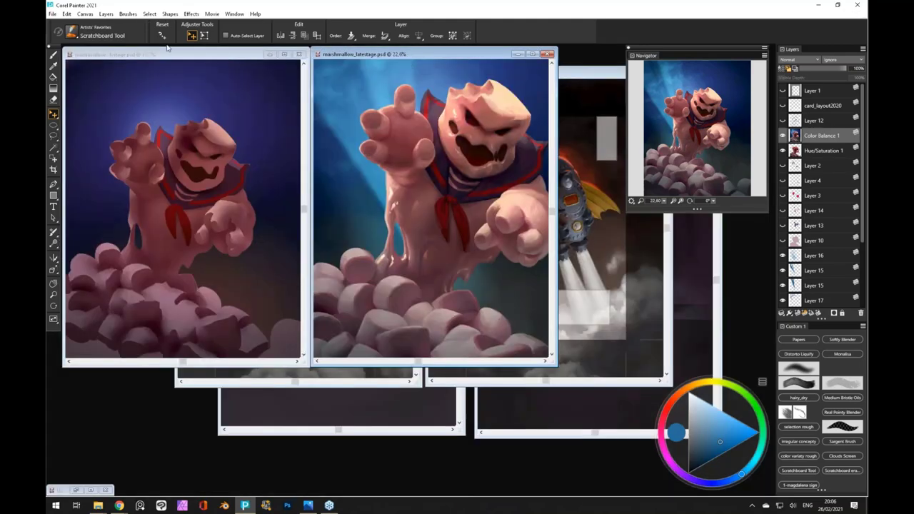
pyautogui.click(228, 54)
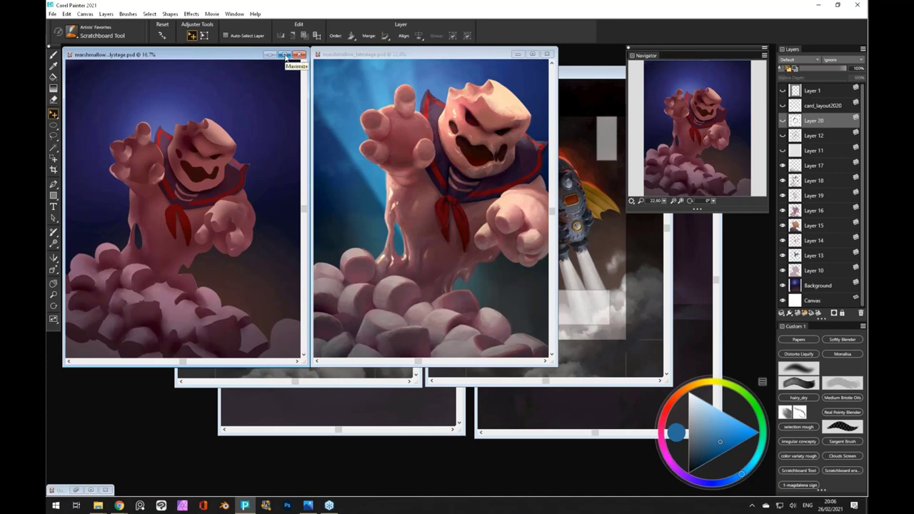
pyautogui.click(345, 55)
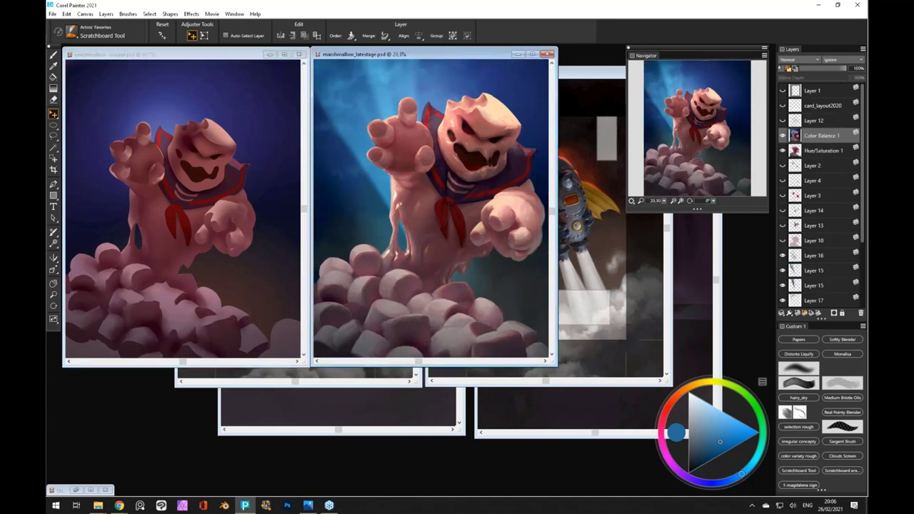
pyautogui.scroll(-2, 430, 208)
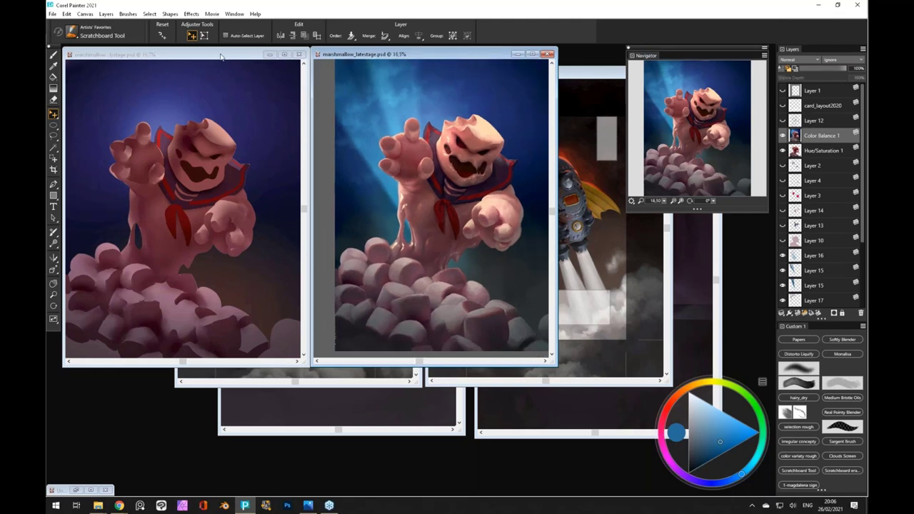
pyautogui.click(282, 55)
pyautogui.click(283, 55)
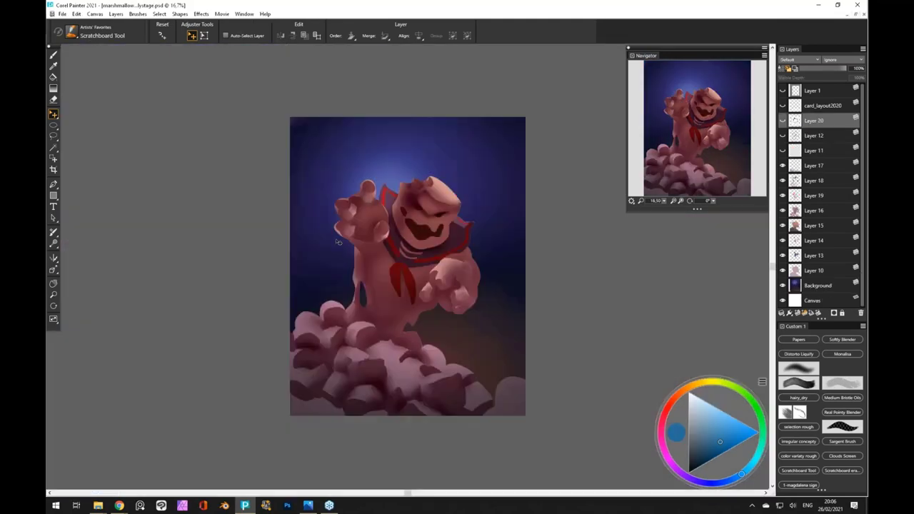
# Show white Layer 11 and the Layer 12 line sketch, leaving the Layer 20 rough sketch hidden
pyautogui.click(783, 151)
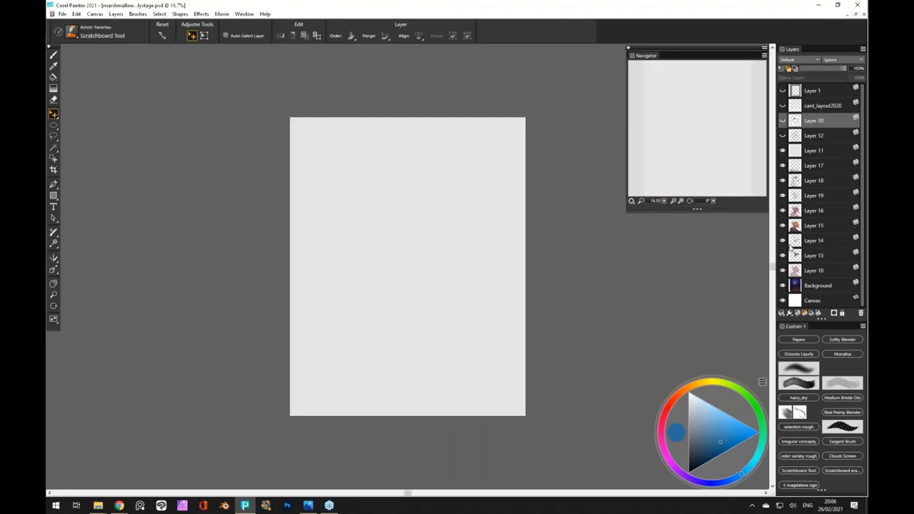
pyautogui.click(782, 121)
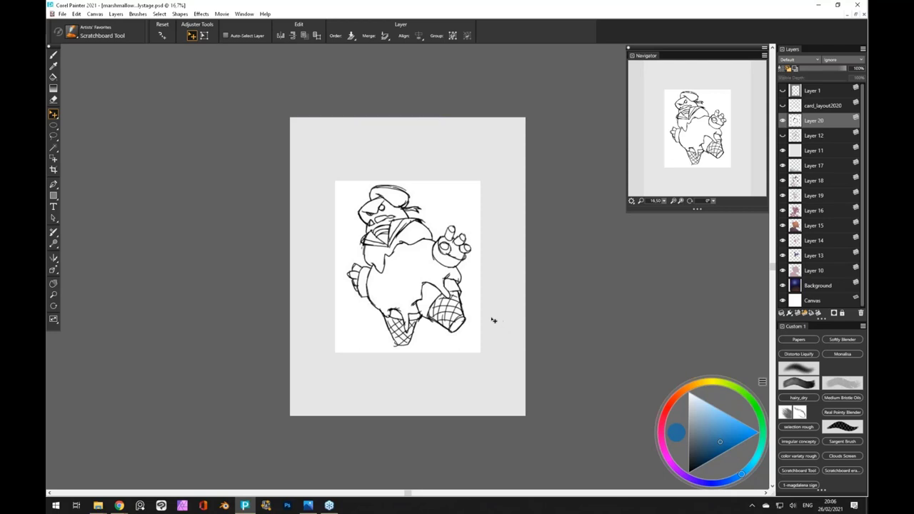
pyautogui.scroll(2, 518, 329)
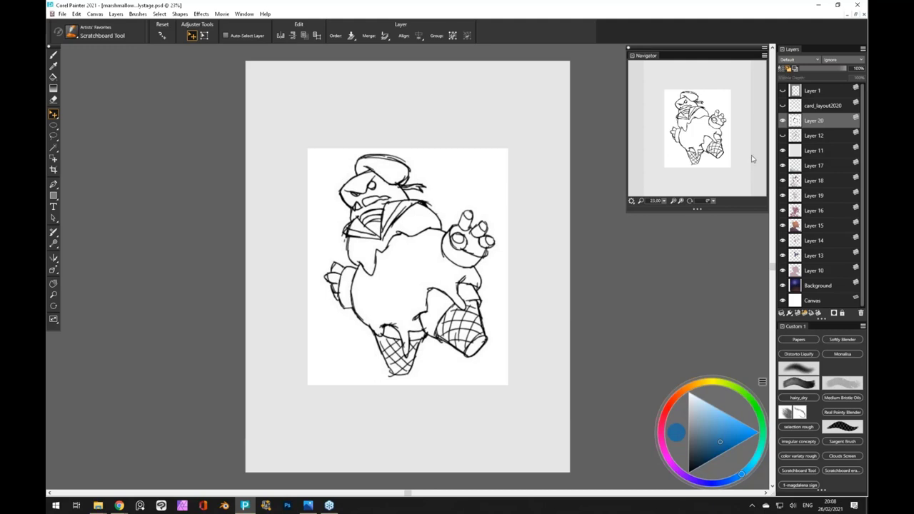
pyautogui.click(783, 122)
pyautogui.click(783, 136)
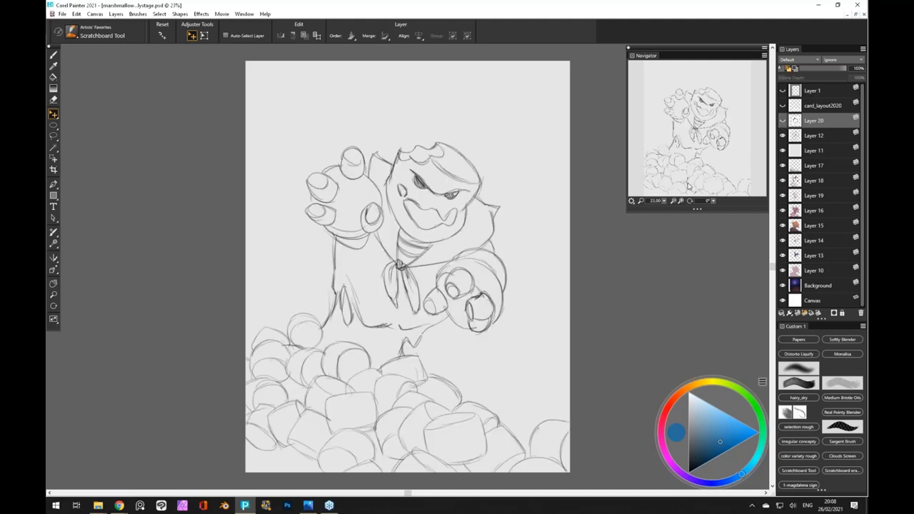
# Hide Layers 13 through 19 and white Layer 11 to reveal the flat colours
pyautogui.click(783, 170)
pyautogui.click(782, 181)
pyautogui.click(783, 196)
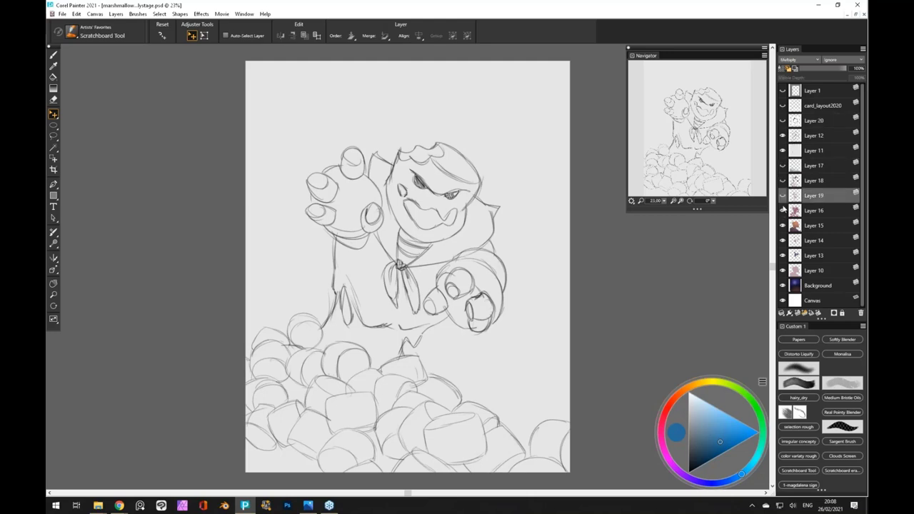
pyautogui.click(782, 210)
pyautogui.click(782, 225)
pyautogui.click(782, 239)
pyautogui.click(782, 255)
pyautogui.click(782, 150)
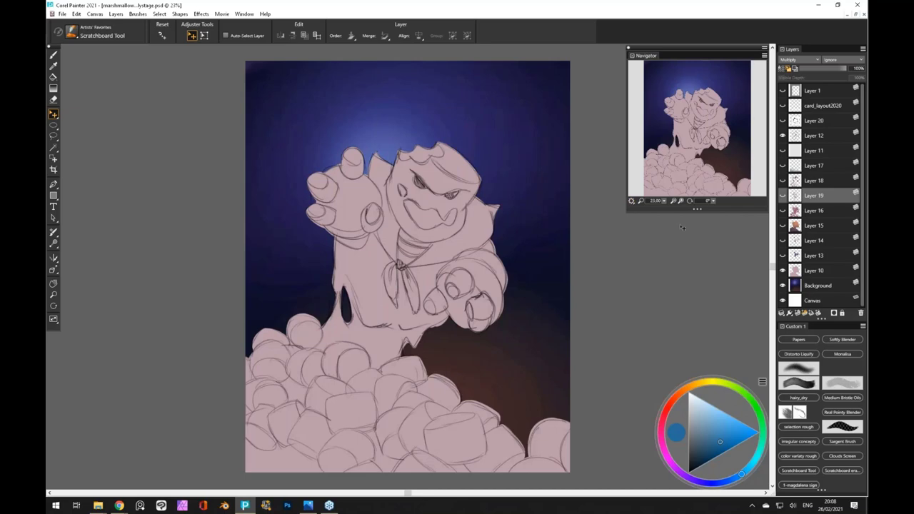
# Turn Layer 13's blue scarf and Layer 14's red collar stripes back on
pyautogui.click(783, 255)
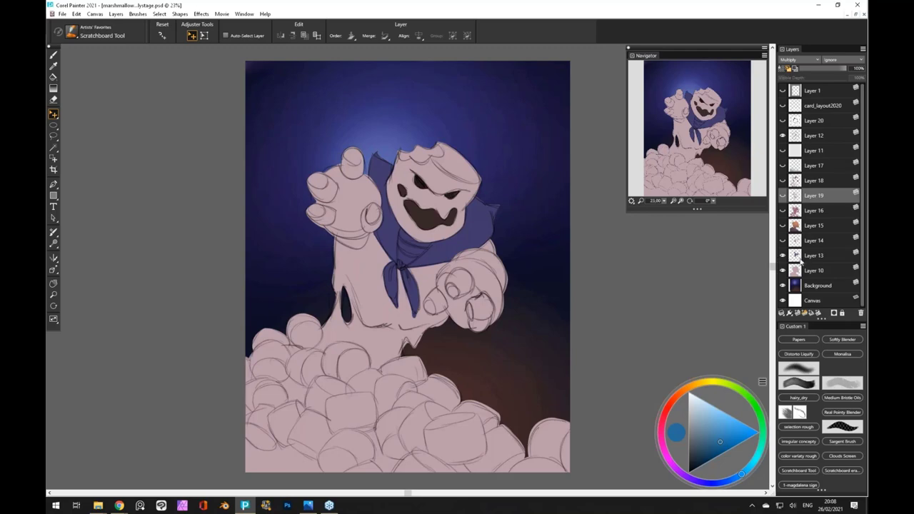
pyautogui.click(797, 260)
pyautogui.click(796, 274)
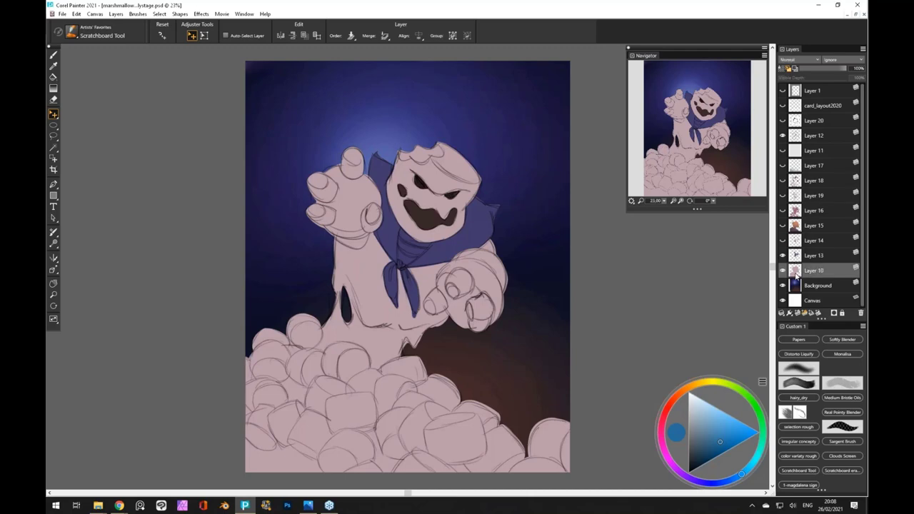
pyautogui.click(791, 240)
pyautogui.click(783, 241)
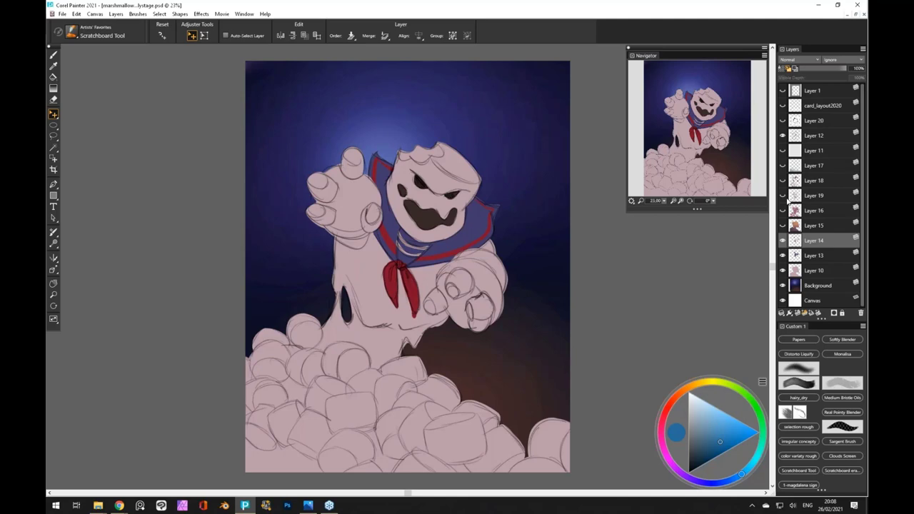
# Show the Layer 16 shading, comparing it on and off, and hide the Layer 12 line art
pyautogui.click(801, 212)
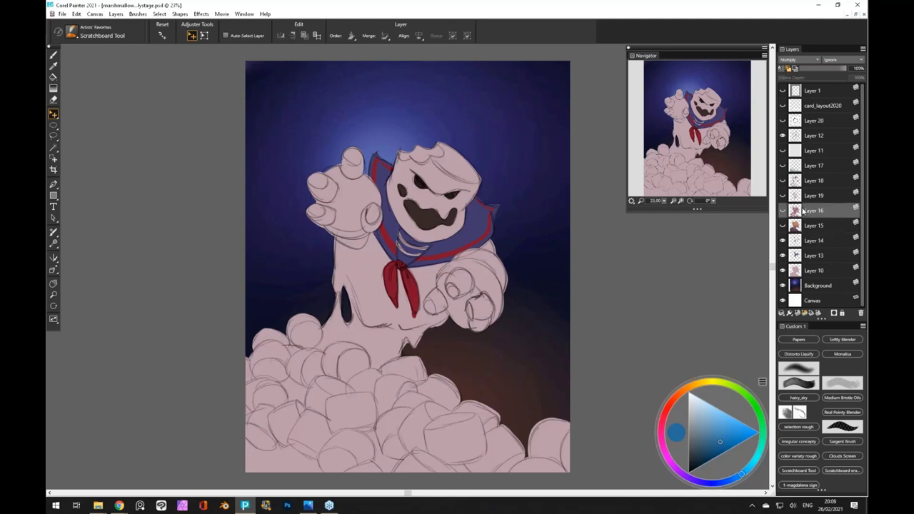
pyautogui.click(781, 211)
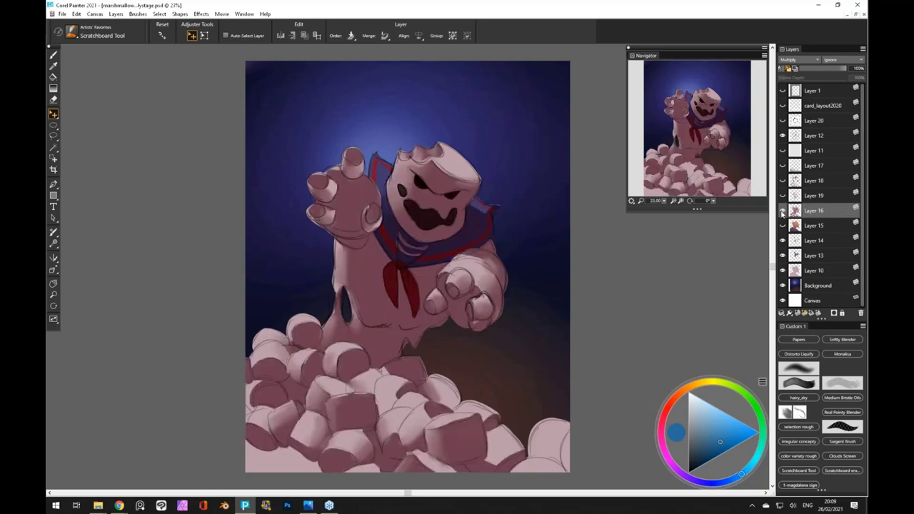
pyautogui.click(781, 212)
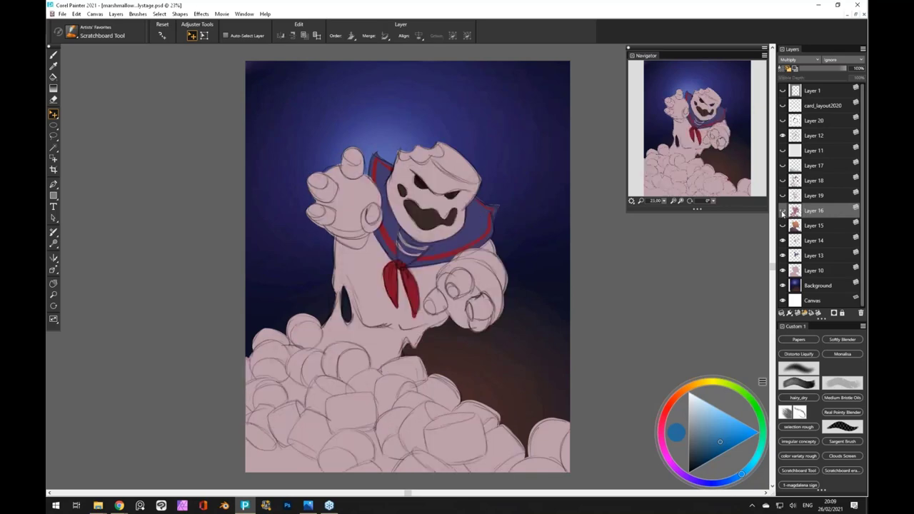
pyautogui.click(781, 211)
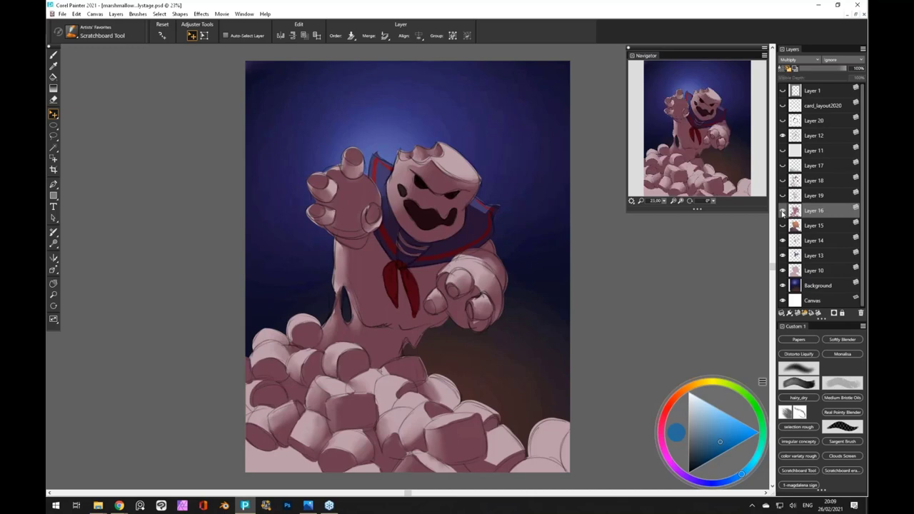
pyautogui.click(782, 135)
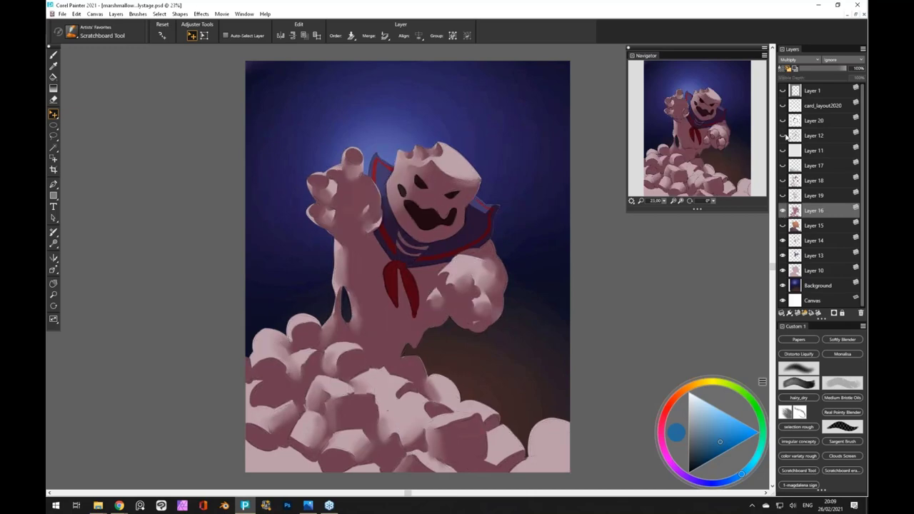
pyautogui.click(781, 211)
pyautogui.click(782, 211)
pyautogui.click(782, 212)
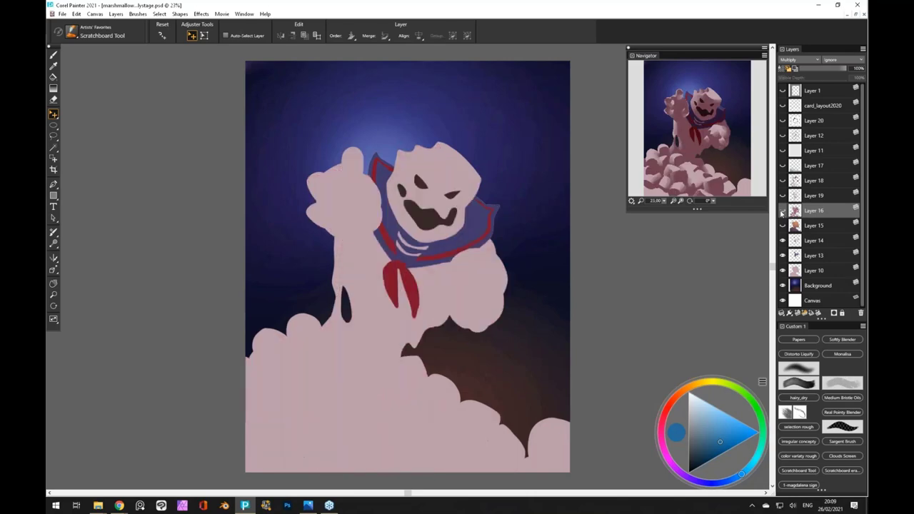
pyautogui.click(781, 211)
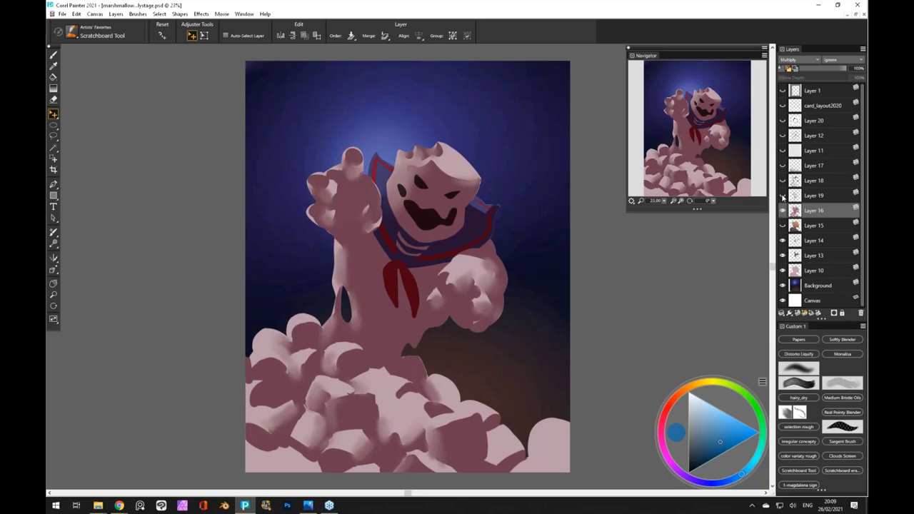
# Turn on the darker shading on Layer 19 and Layer 18
pyautogui.click(783, 196)
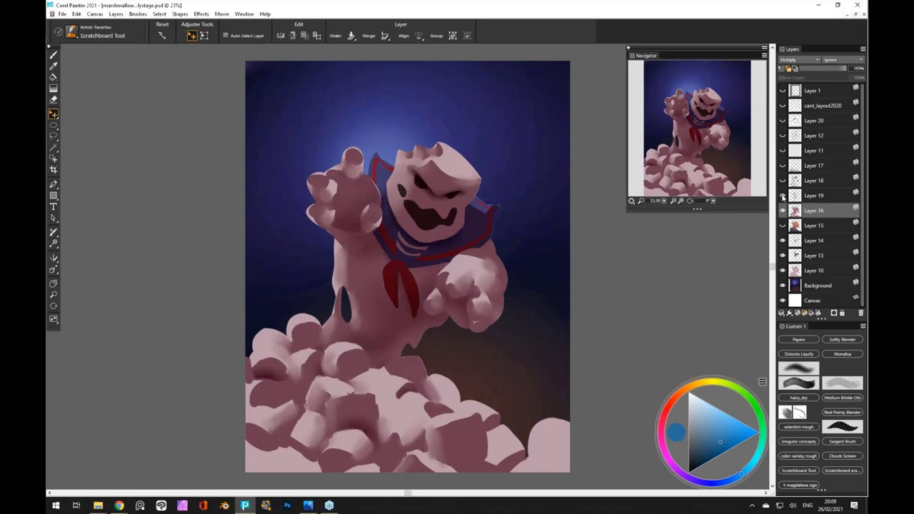
pyautogui.click(801, 197)
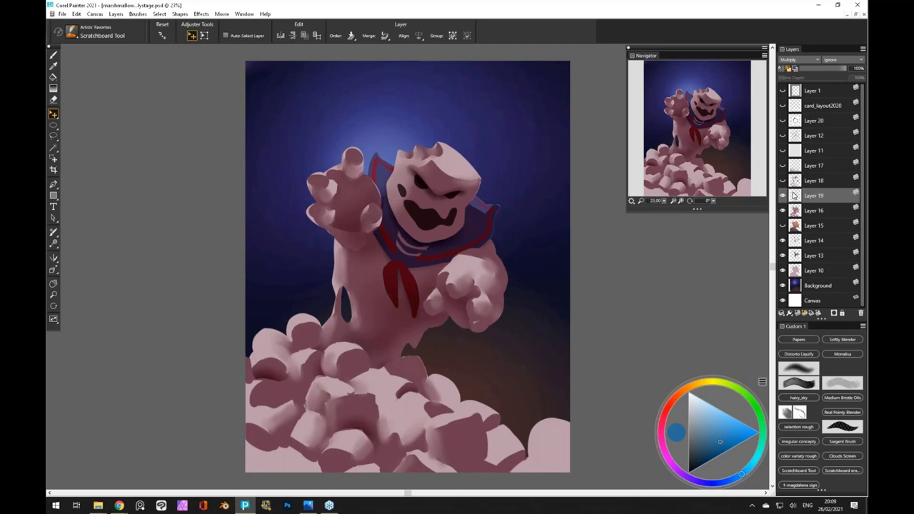
pyautogui.click(783, 181)
pyautogui.click(797, 184)
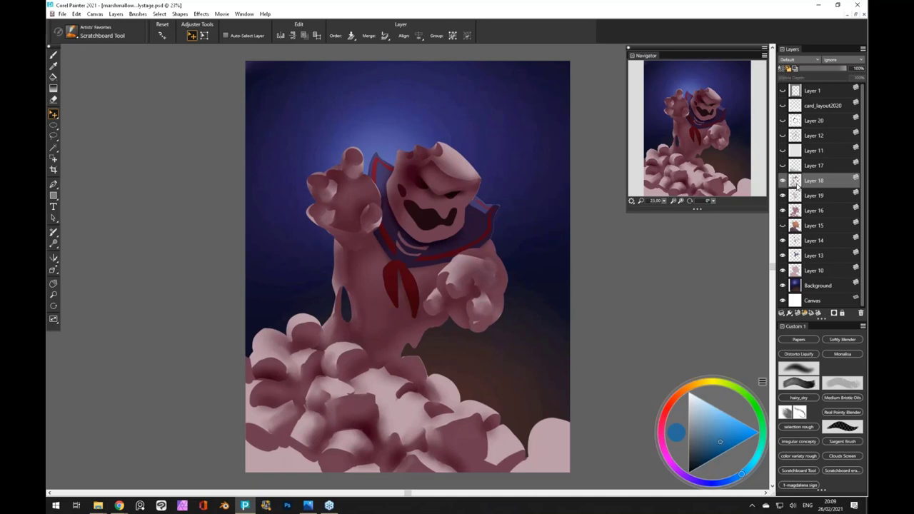
# Turn on the pink Overlay Layer 15, comparing it on and off, then show Layer 17
pyautogui.click(783, 225)
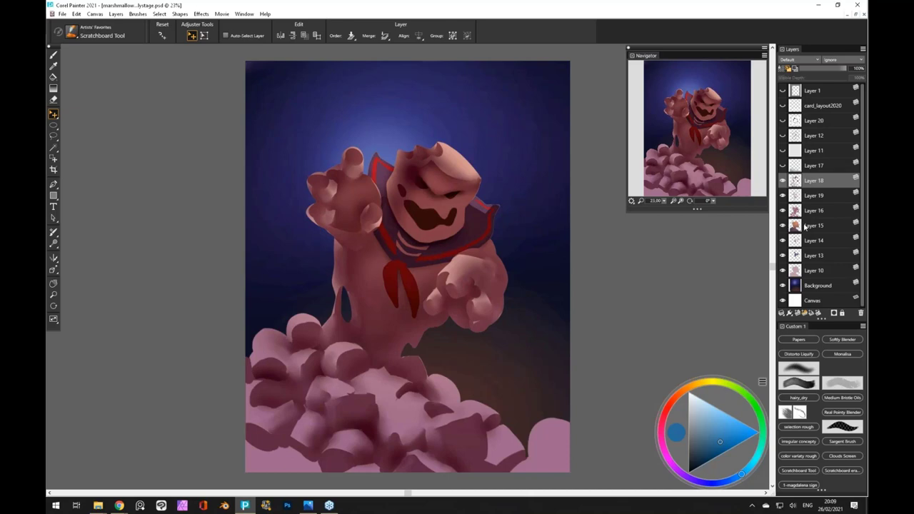
pyautogui.click(805, 226)
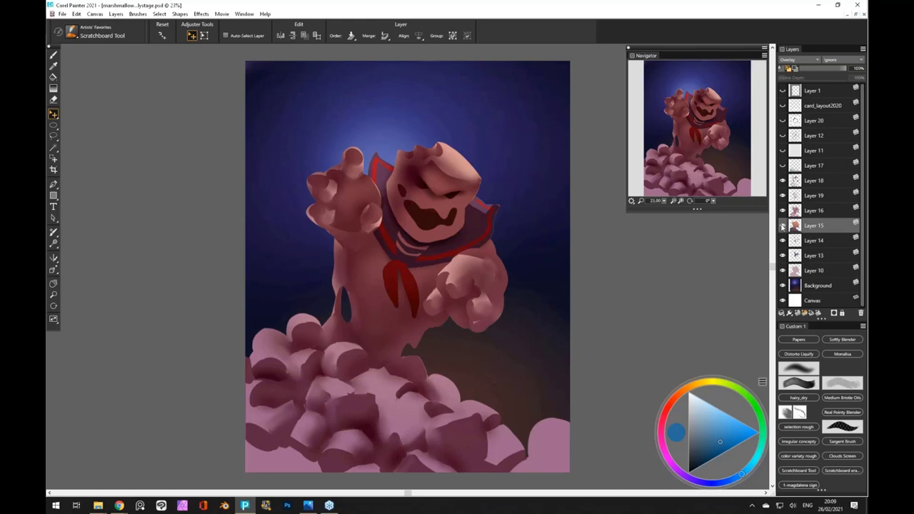
pyautogui.click(783, 226)
pyautogui.click(782, 225)
pyautogui.click(782, 225)
pyautogui.click(783, 226)
pyautogui.click(783, 166)
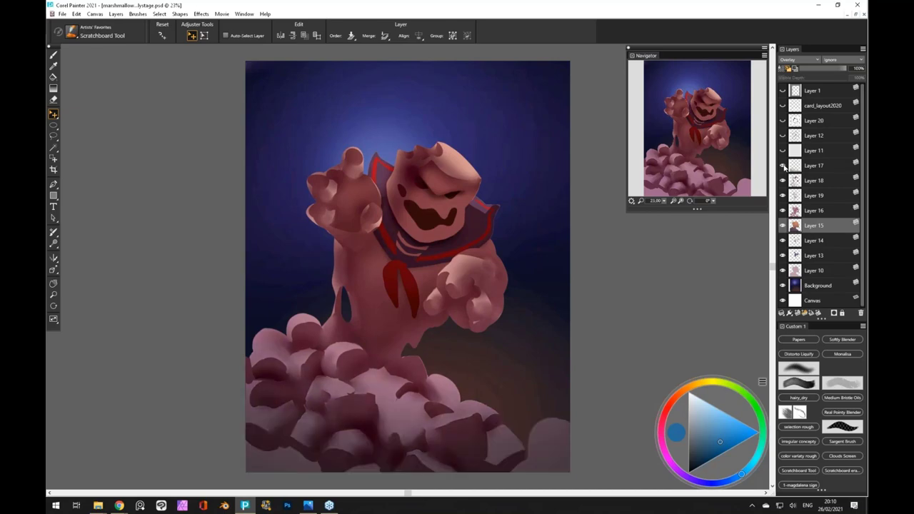
pyautogui.click(795, 169)
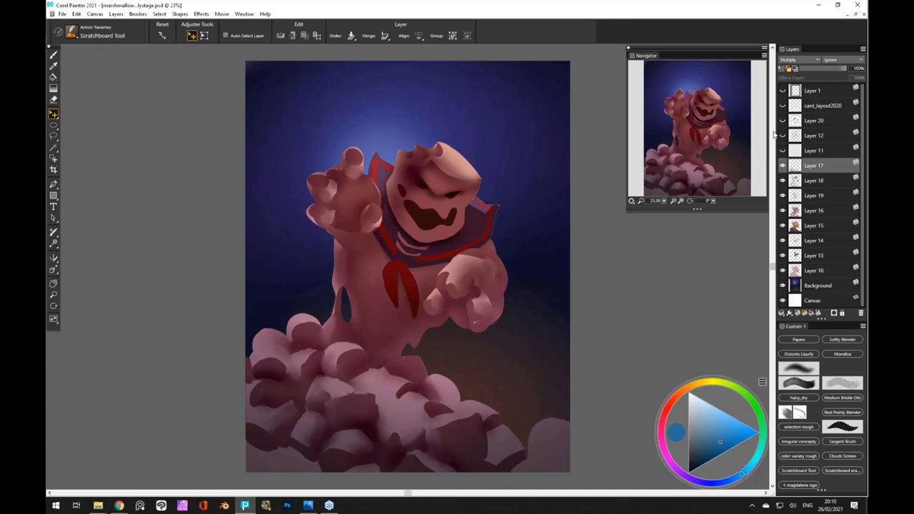
pyautogui.click(782, 211)
pyautogui.click(782, 211)
pyautogui.scroll(1, 360, 398)
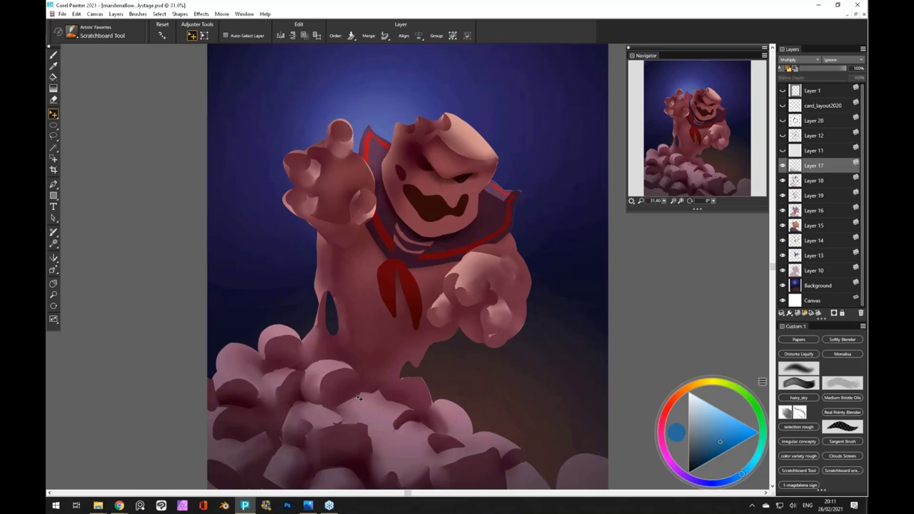
pyautogui.scroll(3, 360, 399)
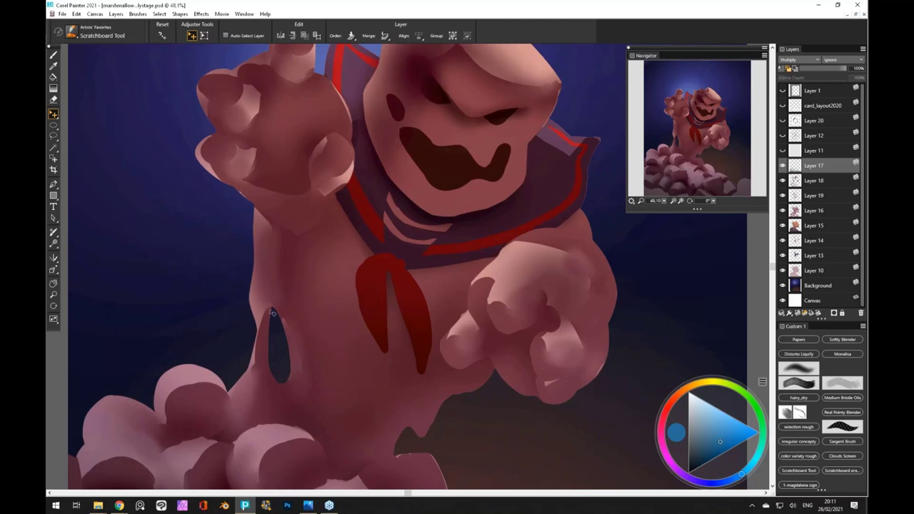
pyautogui.click(53, 135)
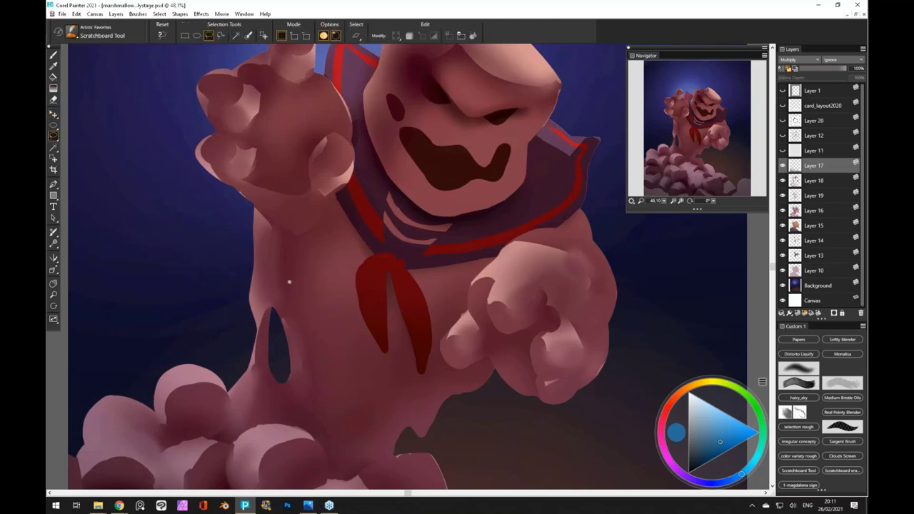
pyautogui.moveTo(248, 270)
pyautogui.mouseDown()
pyautogui.moveTo(250, 309)
pyautogui.moveTo(289, 317)
pyautogui.moveTo(285, 240)
pyautogui.mouseUp()
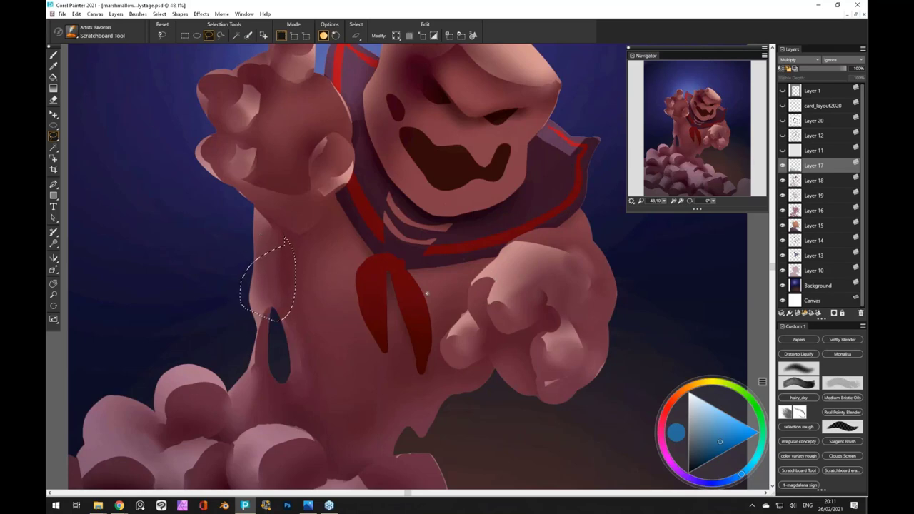
pyautogui.hotkey('ctrl', 'd')
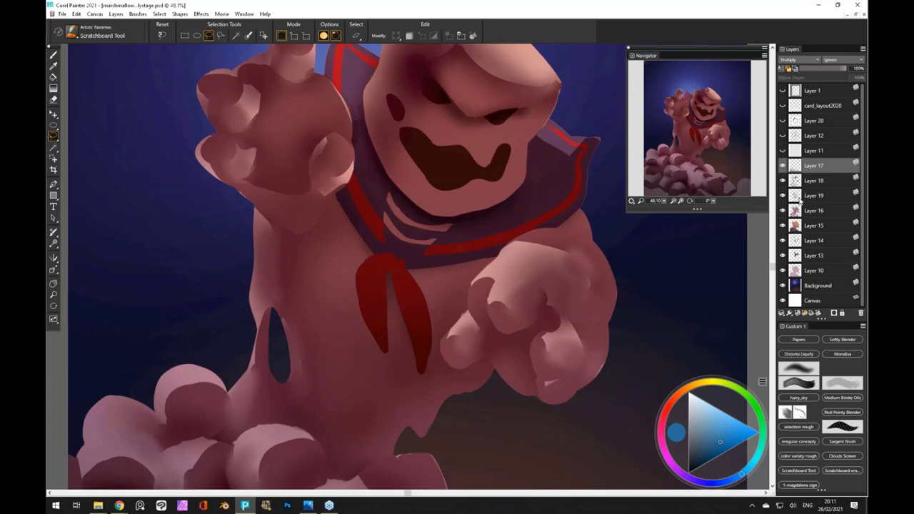
pyautogui.scroll(-2, 305, 148)
pyautogui.scroll(-2, 315, 154)
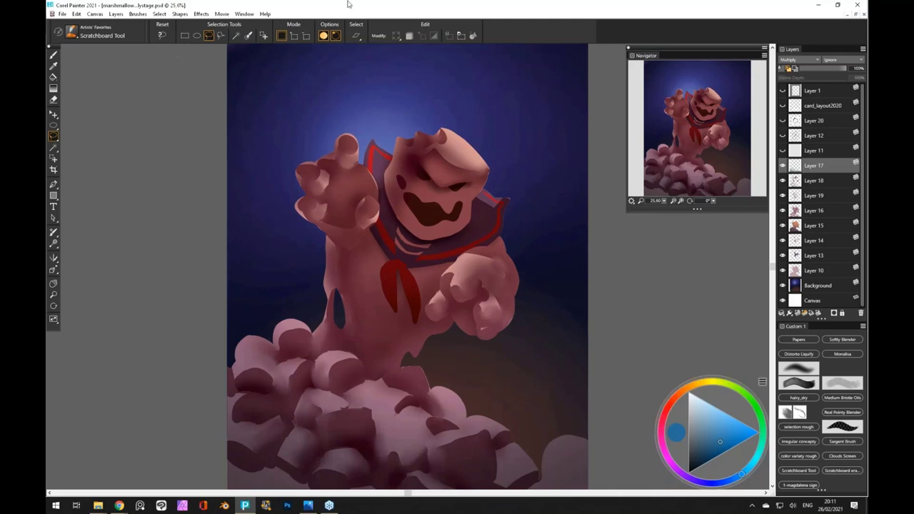
# Maximize the marshmallow_latestage painting from the restored document windows
pyautogui.click(852, 14)
pyautogui.click(342, 55)
pyautogui.doubleClick(342, 55)
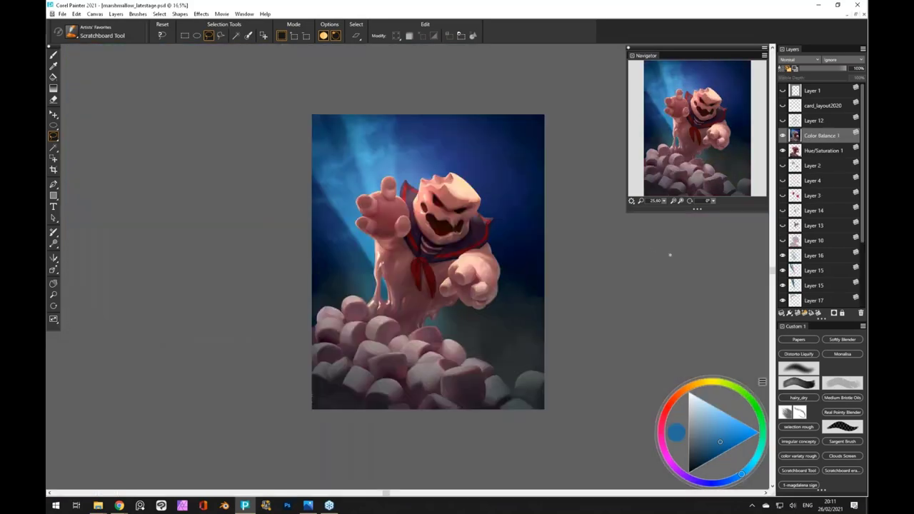
# Hide the Color Balance 1 adjustment and zoom onto the monster's upper body
pyautogui.click(783, 136)
pyautogui.click(795, 150)
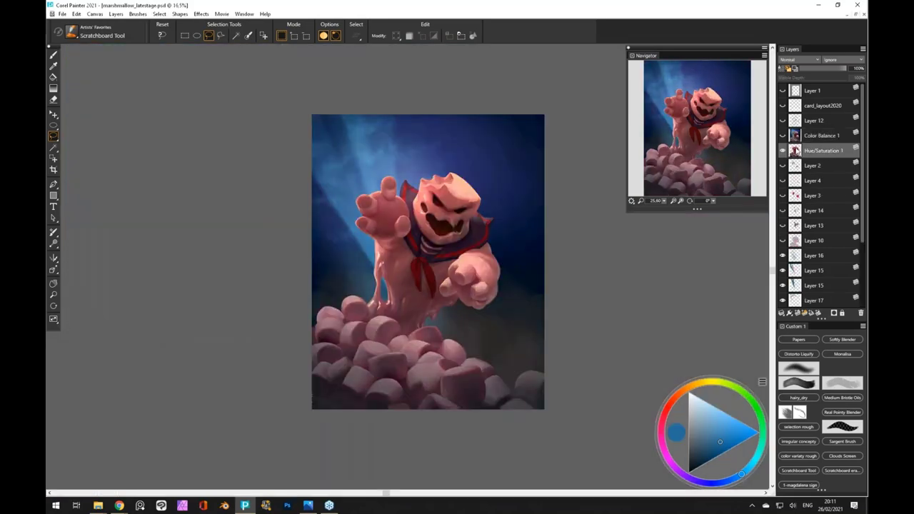
pyautogui.scroll(5, 418, 230)
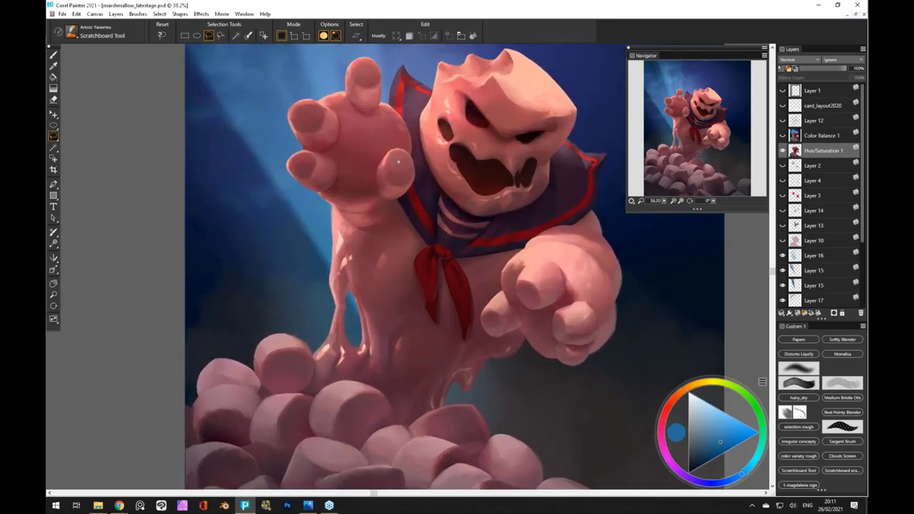
pyautogui.moveTo(346, 157); pyautogui.dragTo(291, 182)
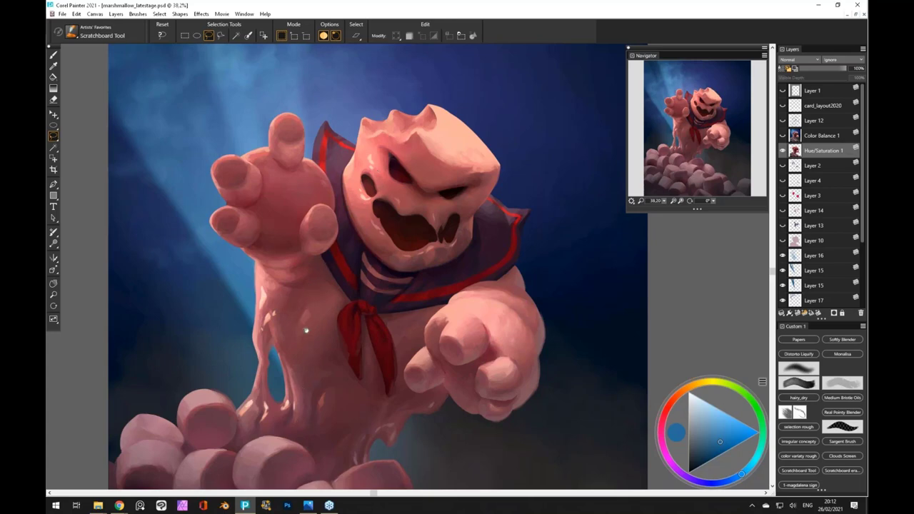
pyautogui.scroll(3, 304, 304)
pyautogui.scroll(5, 323, 145)
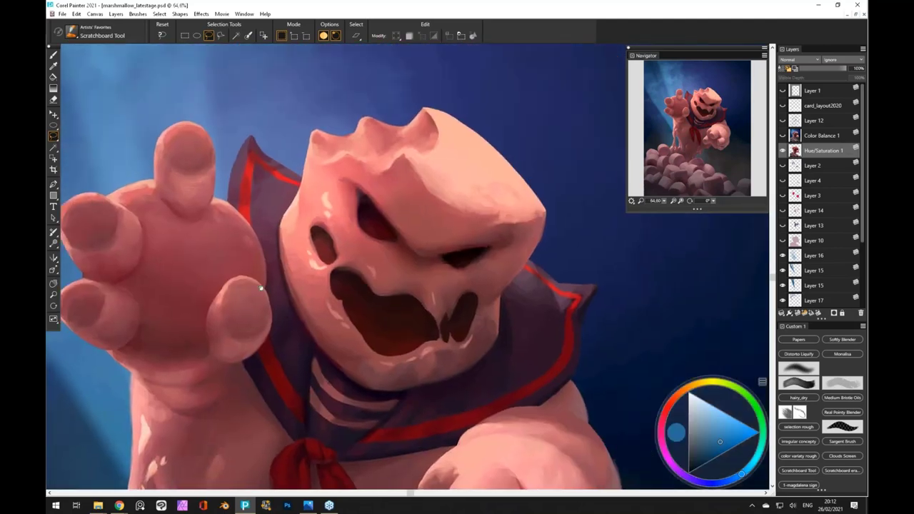
pyautogui.click(680, 201)
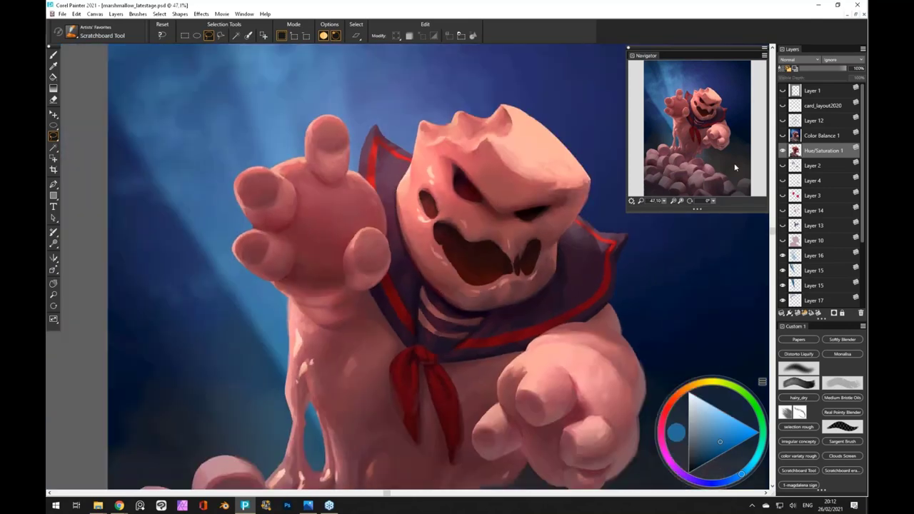
# Turn Color Balance 1 back on, compare it off and on, then cascade the document windows
pyautogui.click(782, 134)
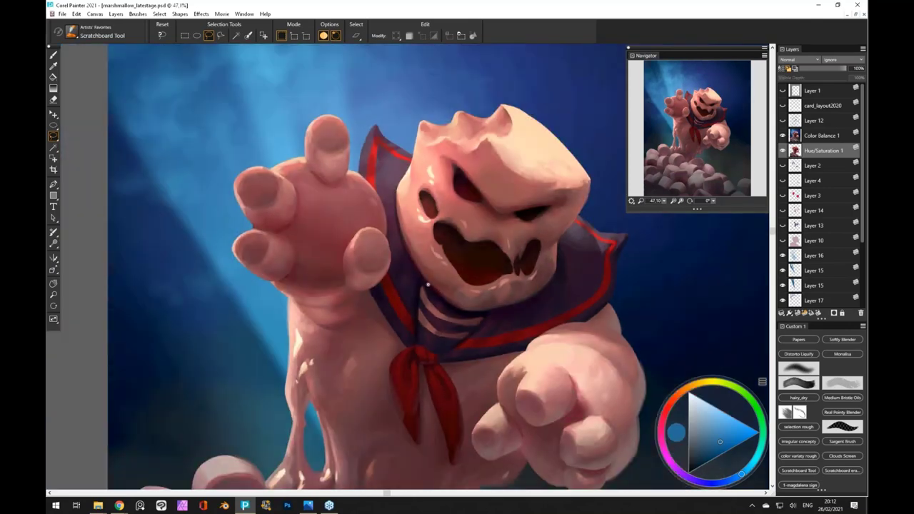
pyautogui.scroll(-3, 428, 284)
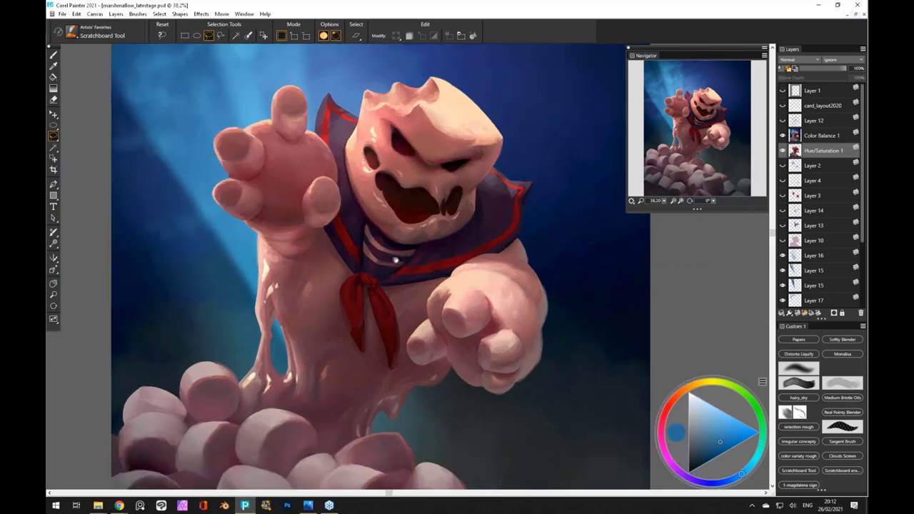
pyautogui.scroll(-2, 360, 249)
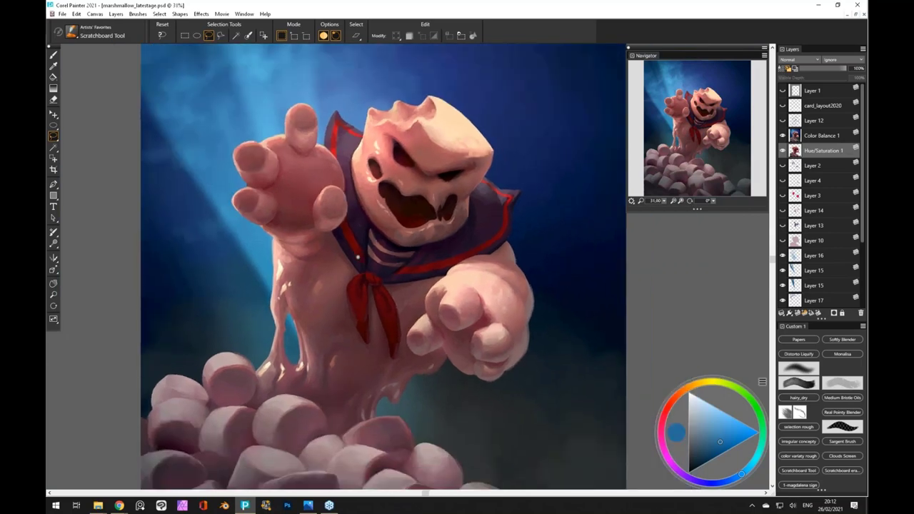
pyautogui.scroll(-1, 358, 257)
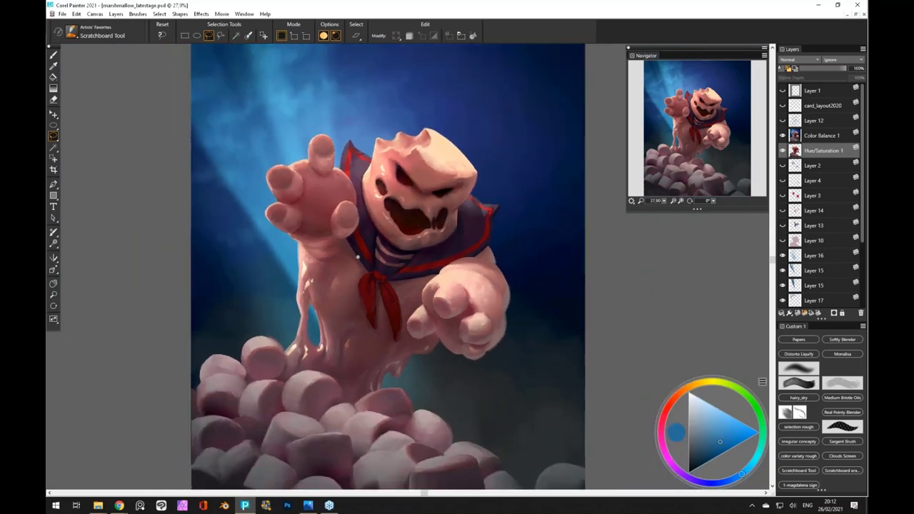
pyautogui.click(783, 135)
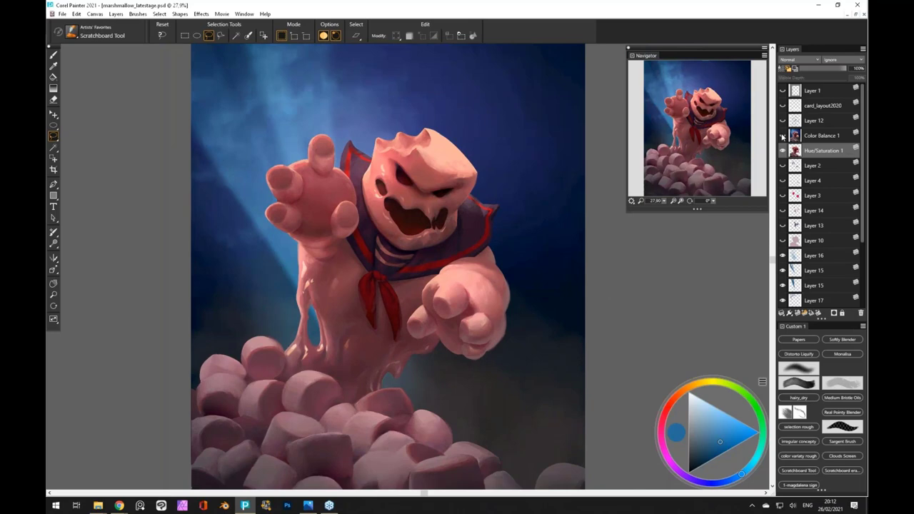
pyautogui.click(783, 135)
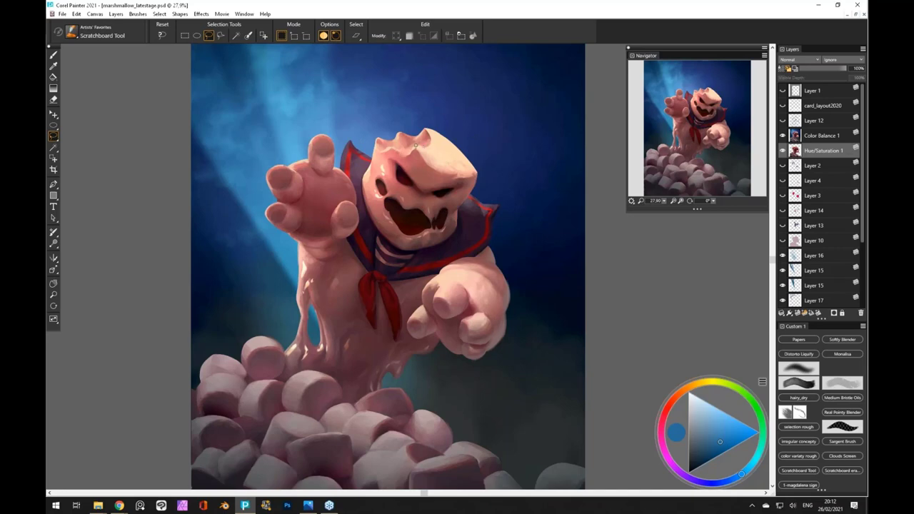
pyautogui.scroll(-1, 383, 322)
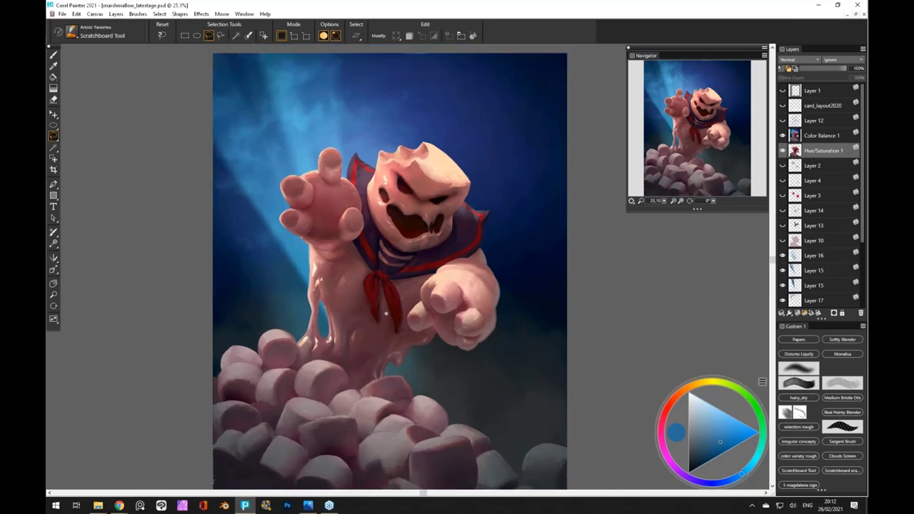
pyautogui.scroll(-1, 387, 309)
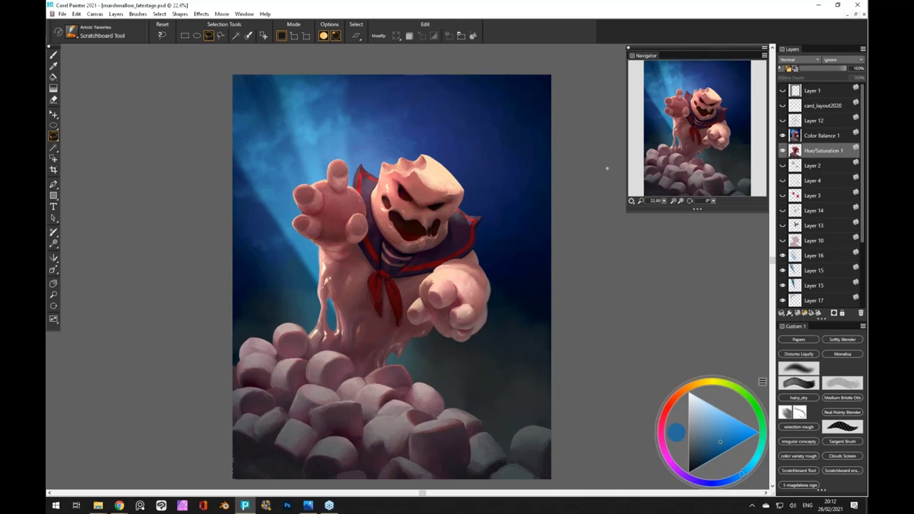
pyautogui.click(856, 14)
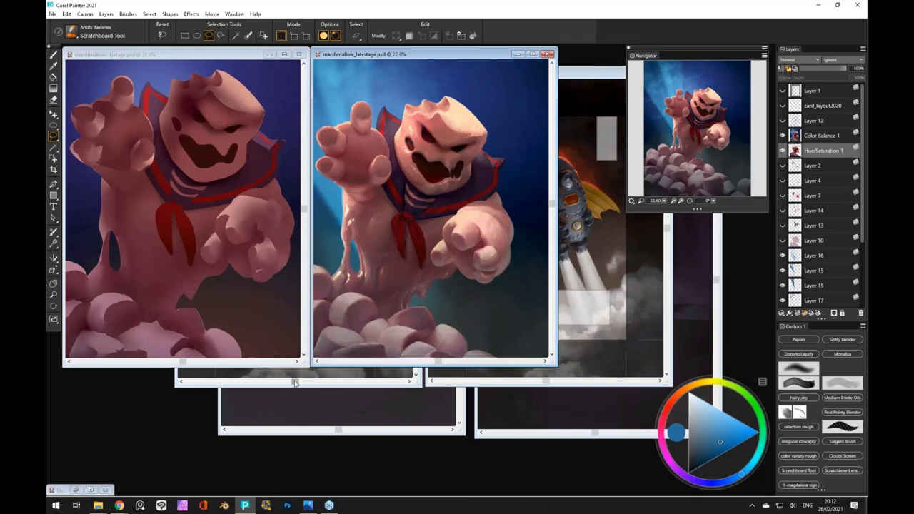
# In both rocketbackpack paintings, show Layer 1's clouds and hide the card_layout2020 overlay
pyautogui.click(294, 383)
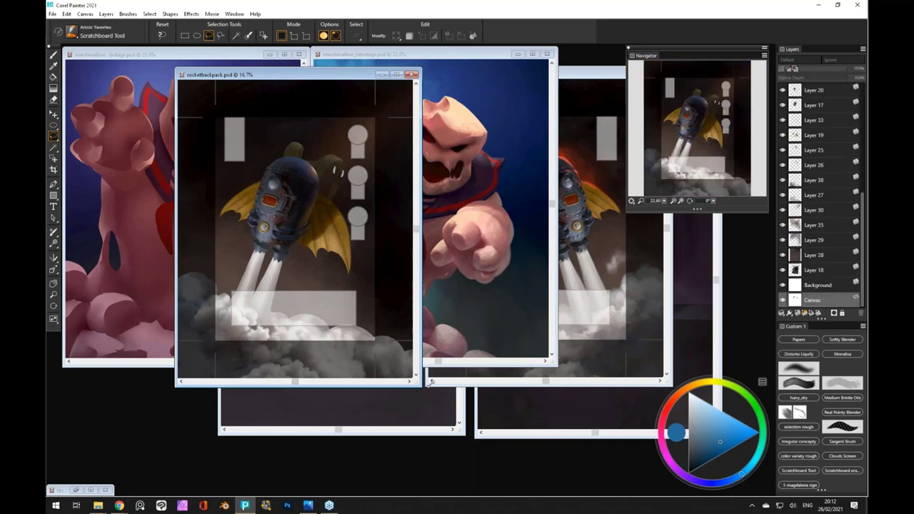
pyautogui.click(430, 384)
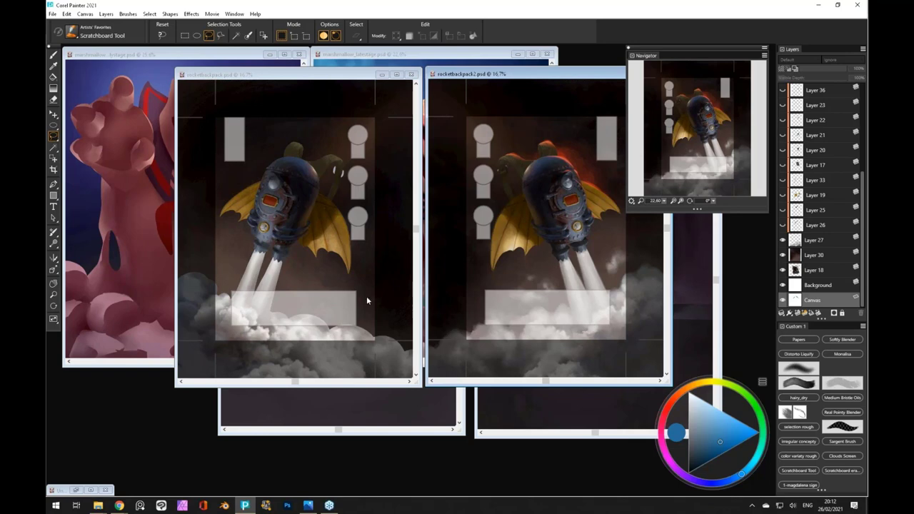
pyautogui.scroll(5, 807, 162)
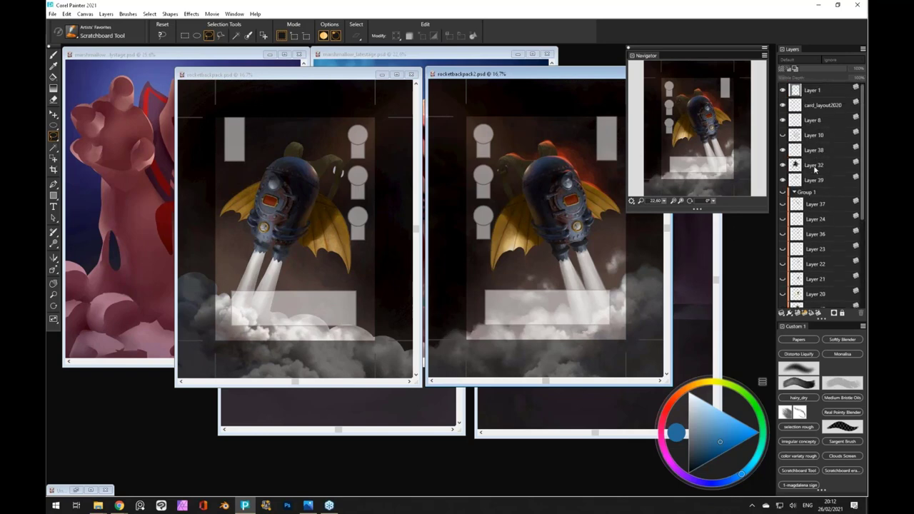
pyautogui.click(782, 91)
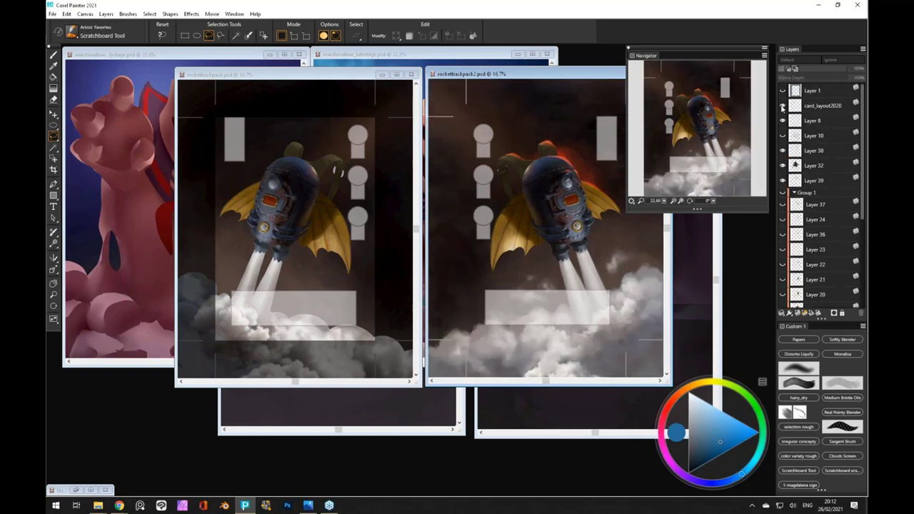
pyautogui.click(782, 106)
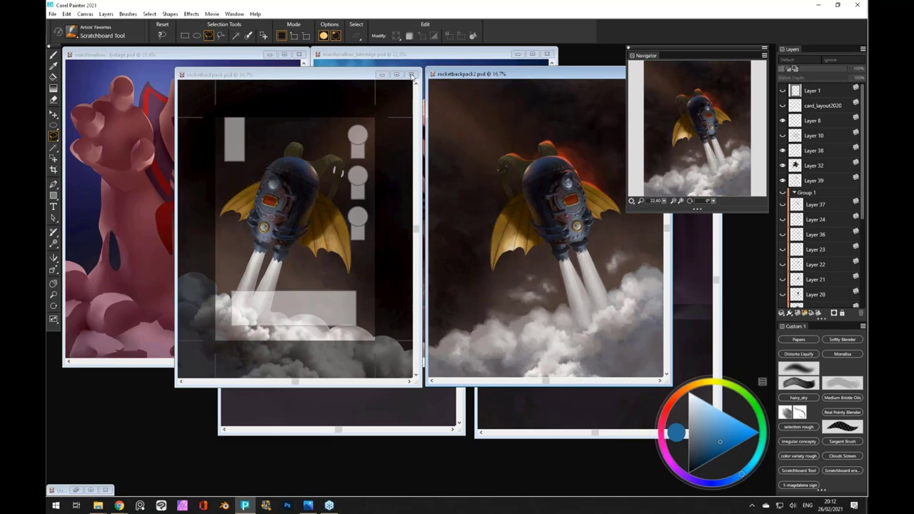
pyautogui.click(363, 74)
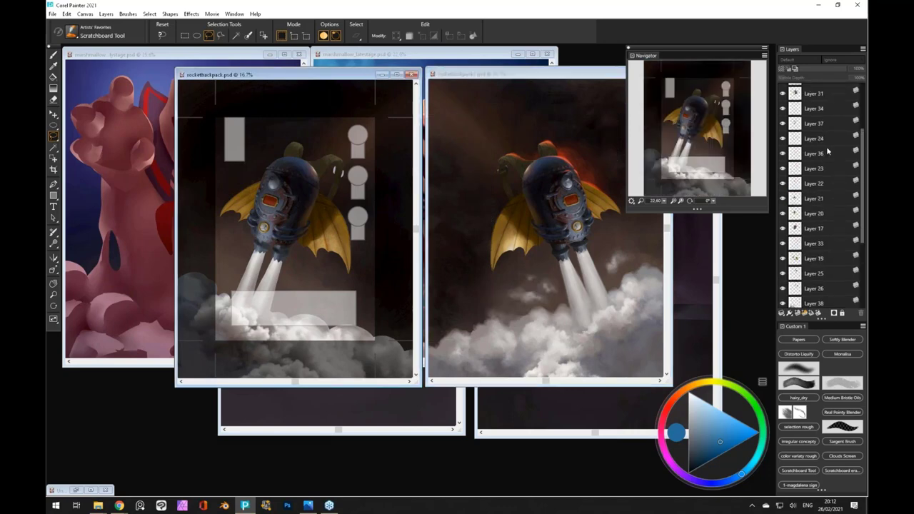
pyautogui.click(782, 90)
pyautogui.click(782, 106)
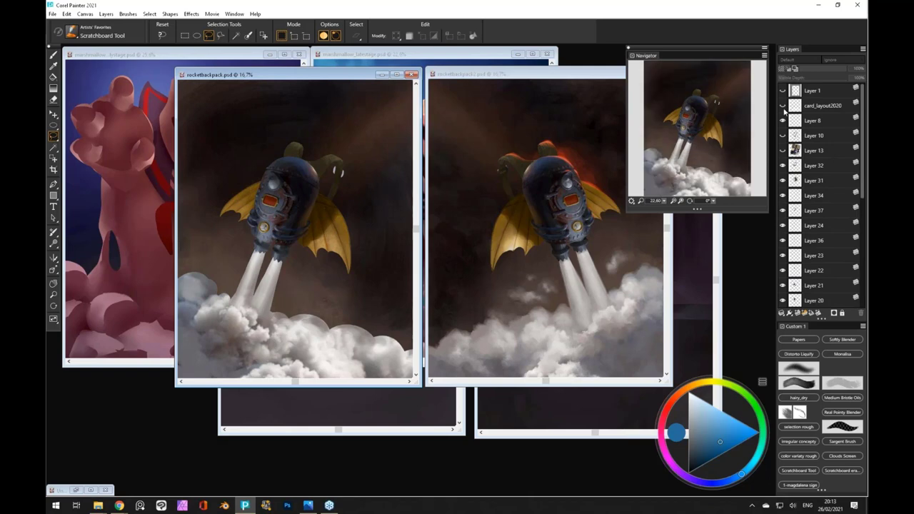
# Hide the rocket backpack's three detail paint layers and zoom in on the painting
pyautogui.scroll(-5, 818, 204)
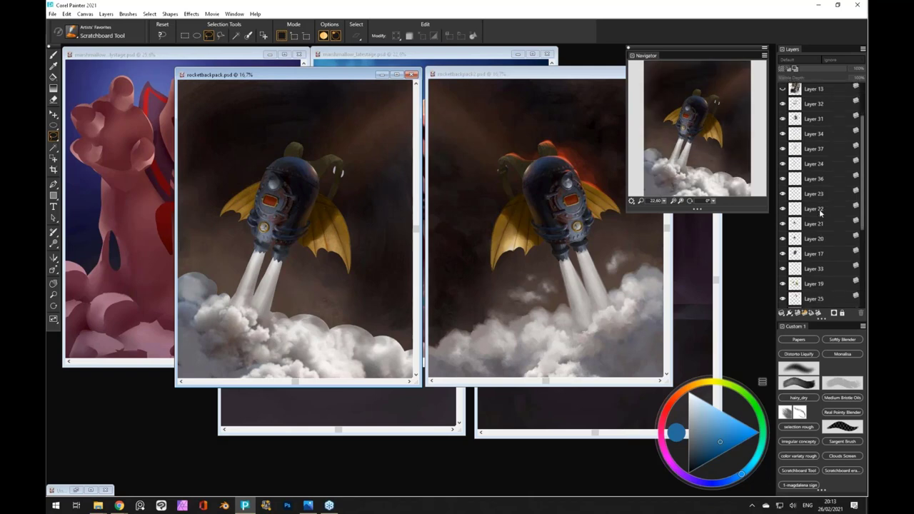
pyautogui.scroll(-4, 820, 213)
pyautogui.click(786, 141)
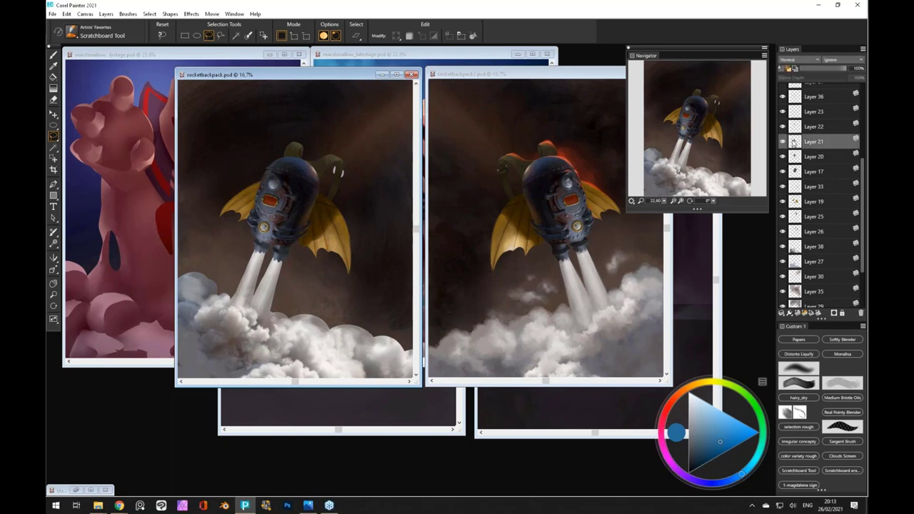
pyautogui.scroll(7, 783, 139)
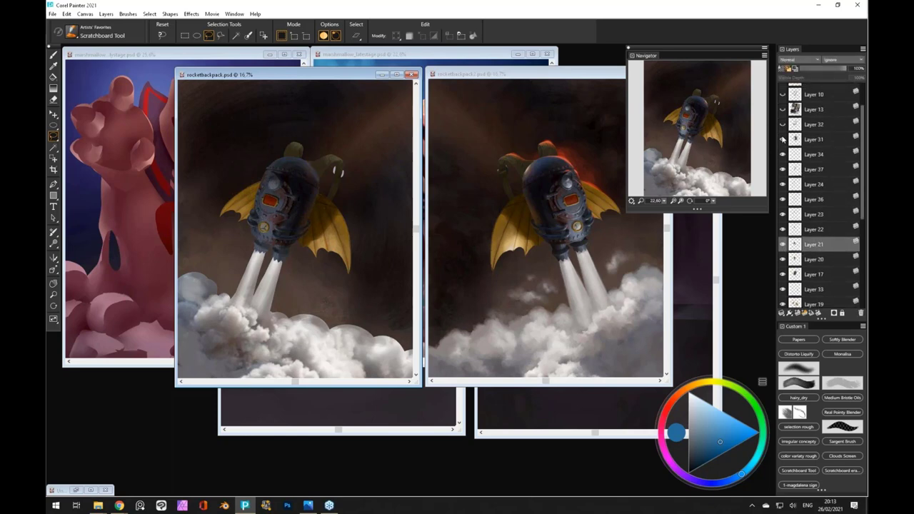
pyautogui.click(782, 140)
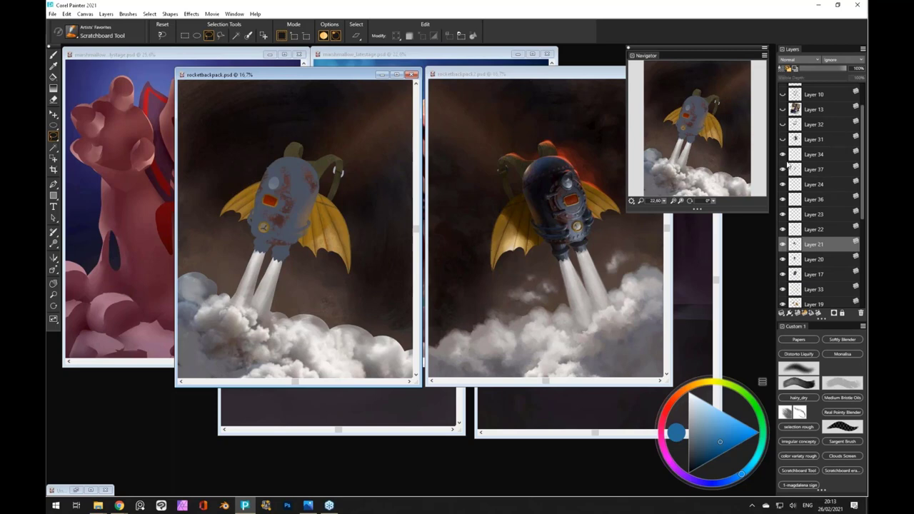
pyautogui.click(782, 155)
pyautogui.click(783, 169)
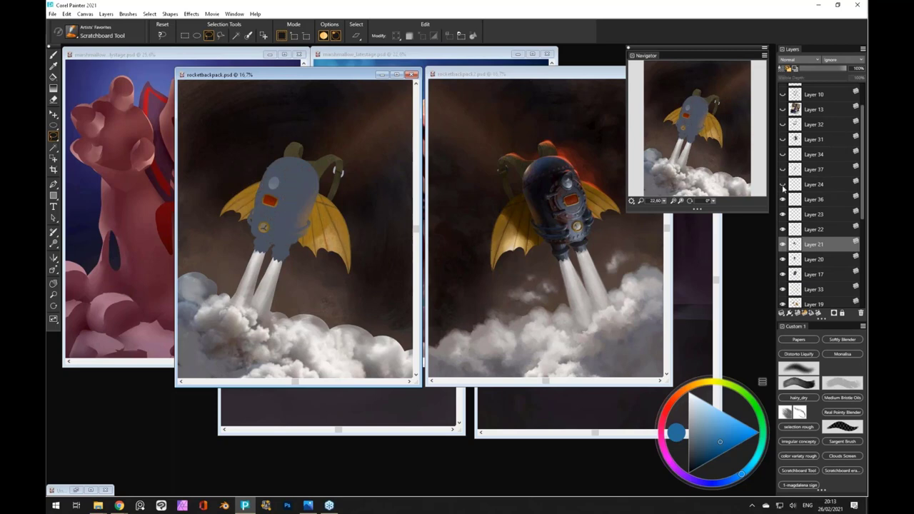
pyautogui.hotkey('ctrl', '+')
pyautogui.scroll(1, 218, 191)
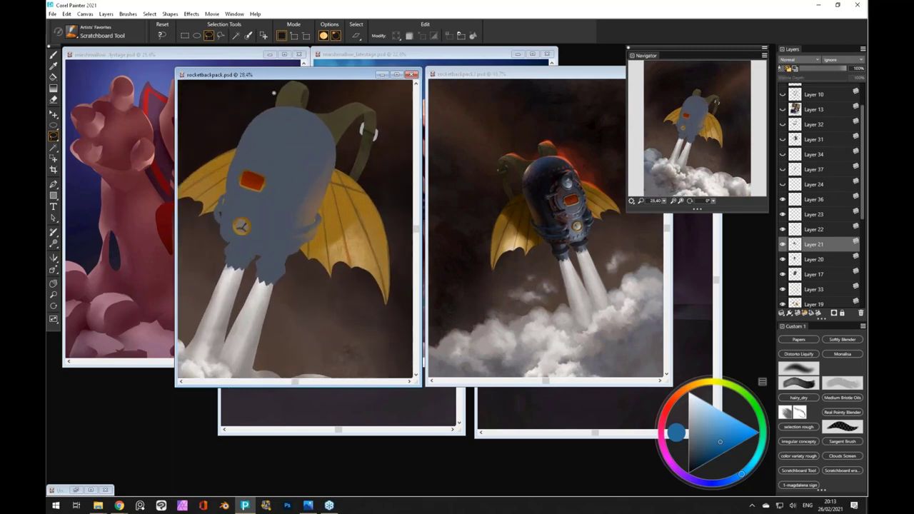
# Maximize the rocket backpack painting and test-hide its red window, goggle ring, eye and body layers
pyautogui.moveTo(309, 74); pyautogui.dragTo(178, 38)
pyautogui.doubleClick(177, 39)
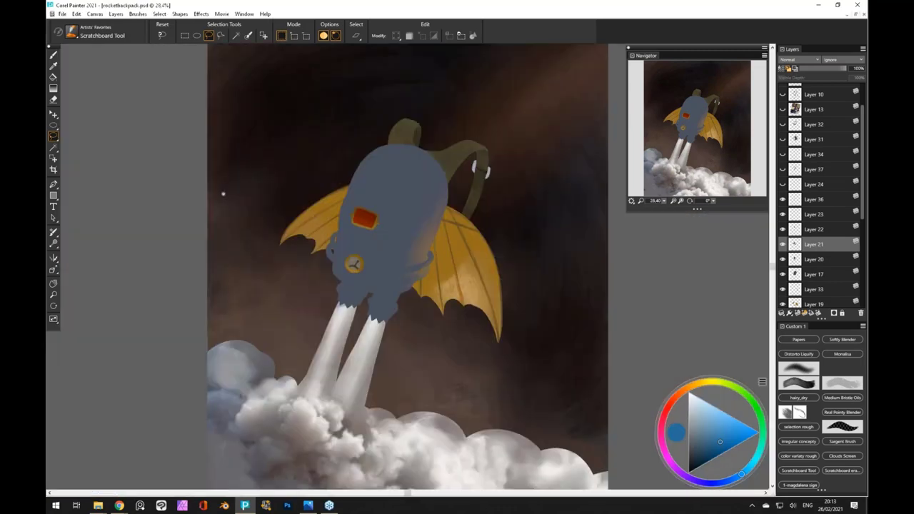
pyautogui.scroll(3, 412, 237)
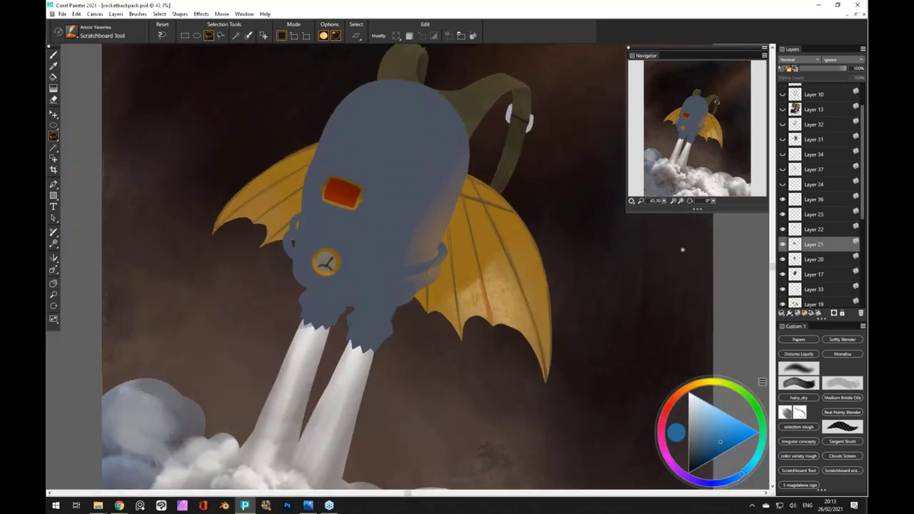
pyautogui.click(781, 200)
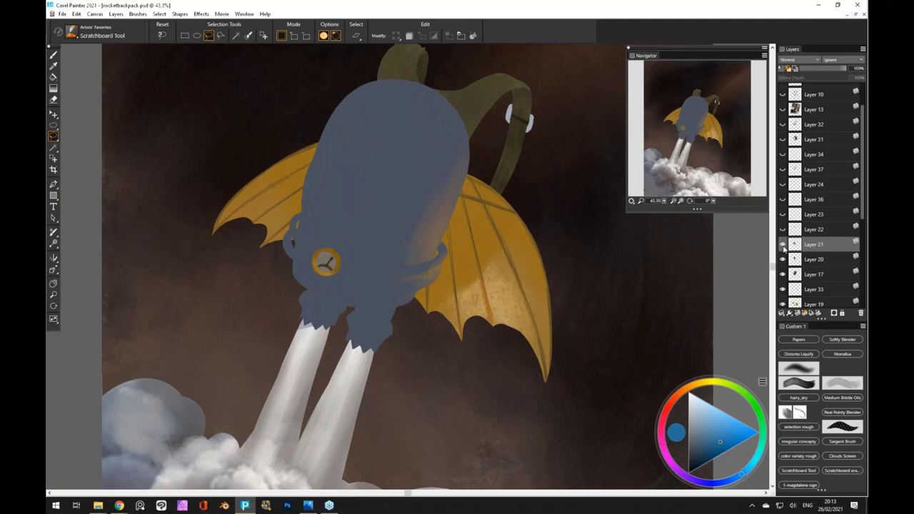
pyautogui.click(783, 245)
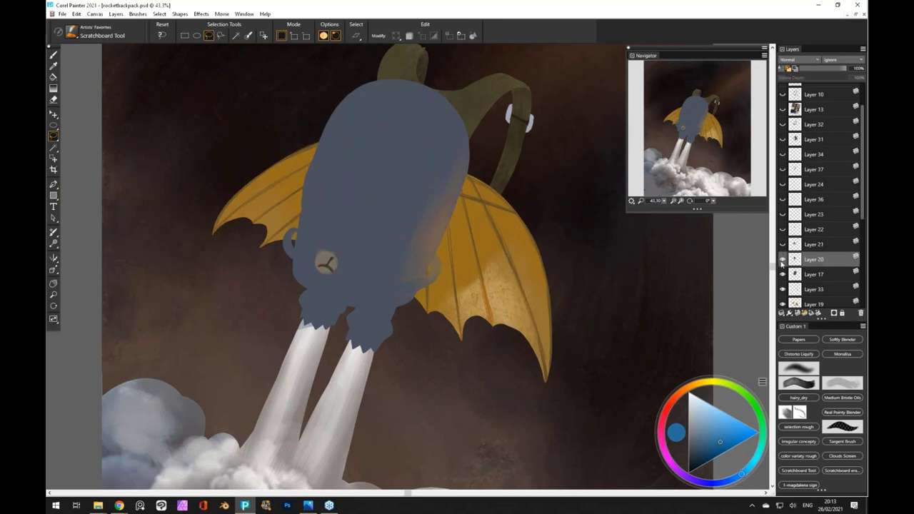
pyautogui.click(782, 259)
pyautogui.click(782, 275)
pyautogui.click(782, 276)
# Restore the goggle ring, Layers 22–23, red lens, porthole and gauge face, loading the rivet selection
pyautogui.click(782, 245)
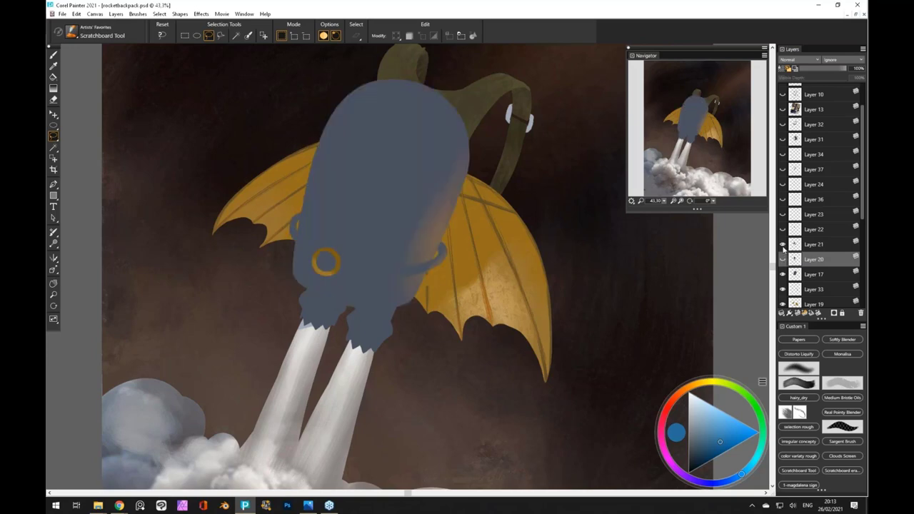
pyautogui.click(782, 229)
pyautogui.click(783, 215)
pyautogui.click(782, 200)
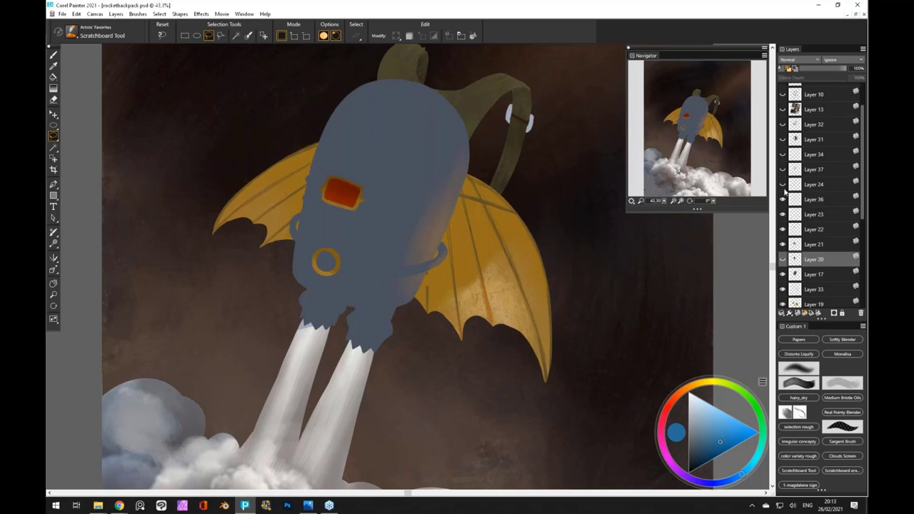
pyautogui.click(783, 185)
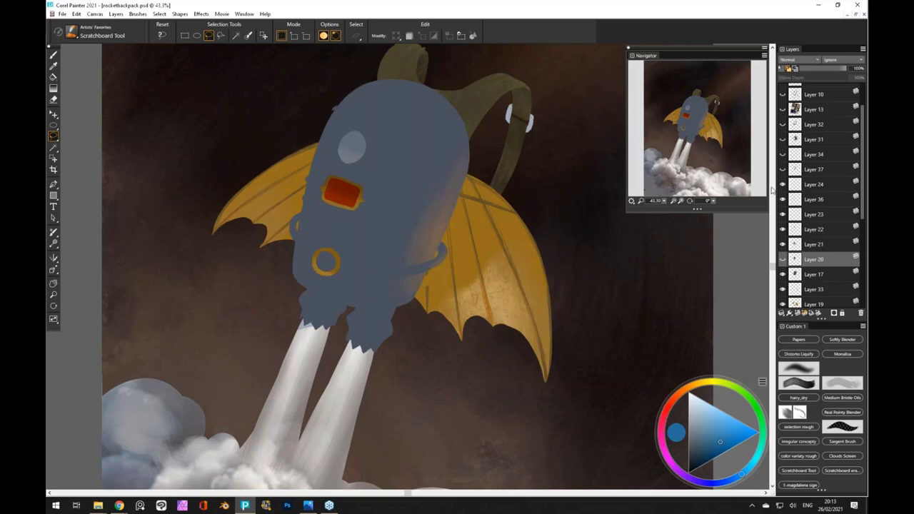
pyautogui.keyDown('ctrl'); pyautogui.click(794, 185); pyautogui.keyUp('ctrl')
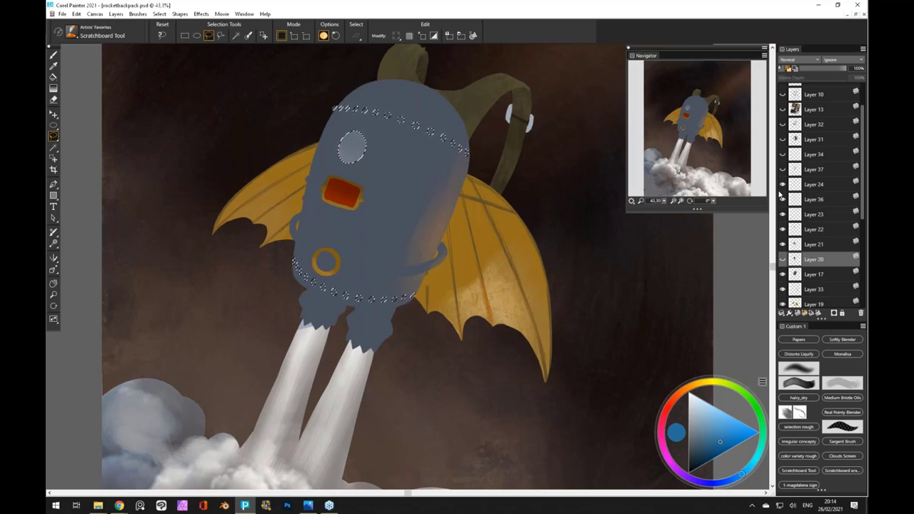
pyautogui.click(782, 185)
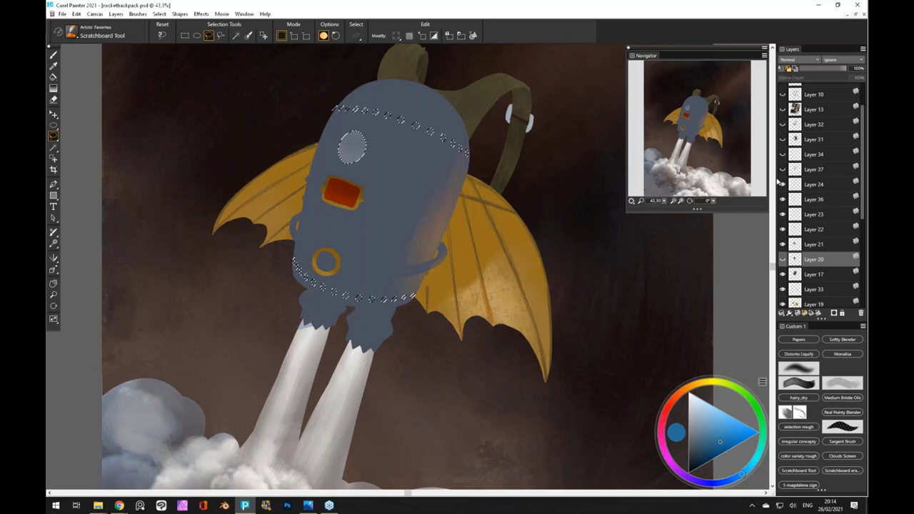
pyautogui.click(784, 261)
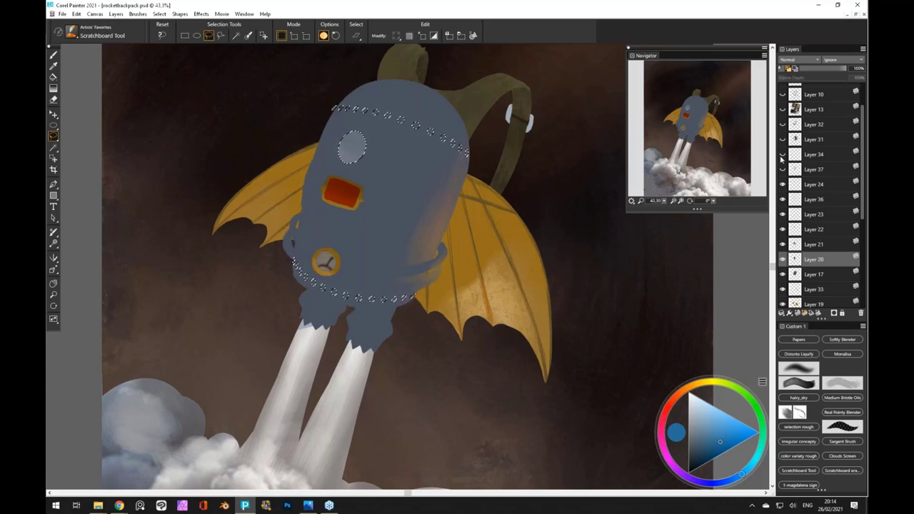
pyautogui.click(782, 155)
pyautogui.click(802, 158)
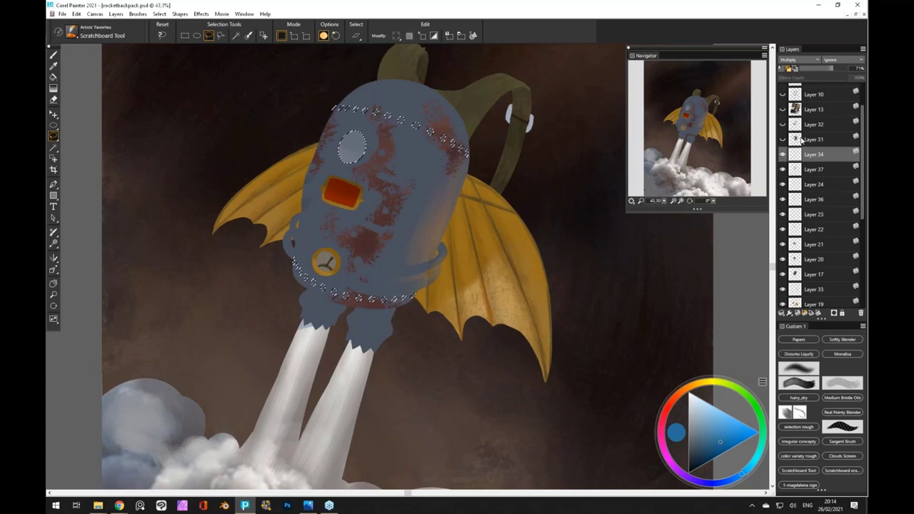
pyautogui.hotkey('ctrl', 'd')
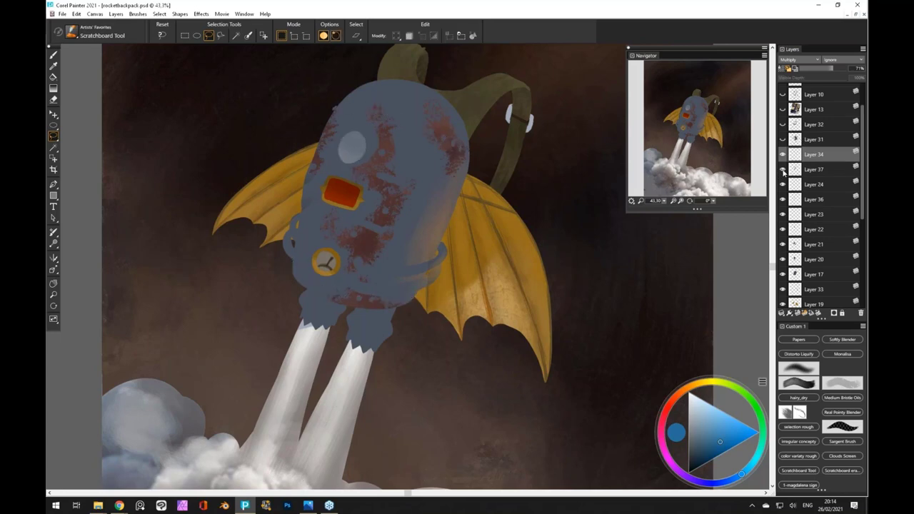
pyautogui.click(783, 170)
pyautogui.click(783, 170)
pyautogui.click(783, 171)
pyautogui.click(783, 170)
pyautogui.click(782, 140)
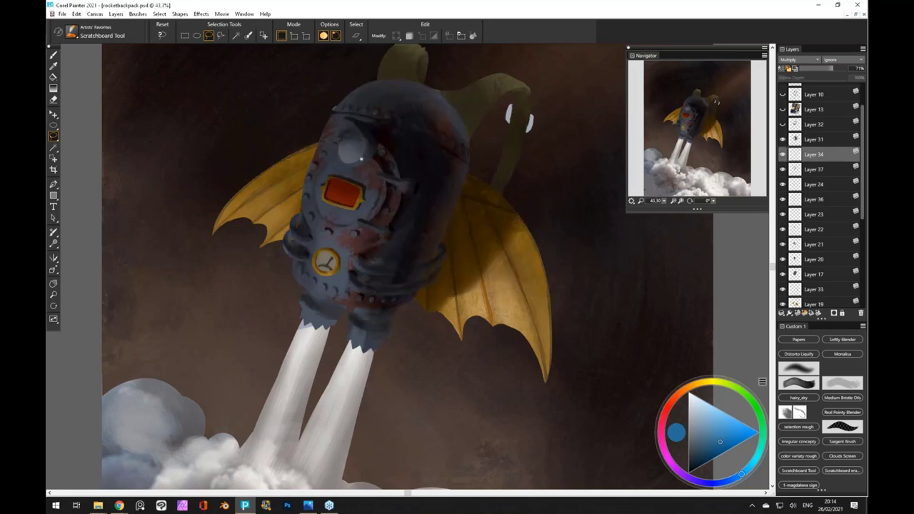
pyautogui.click(800, 136)
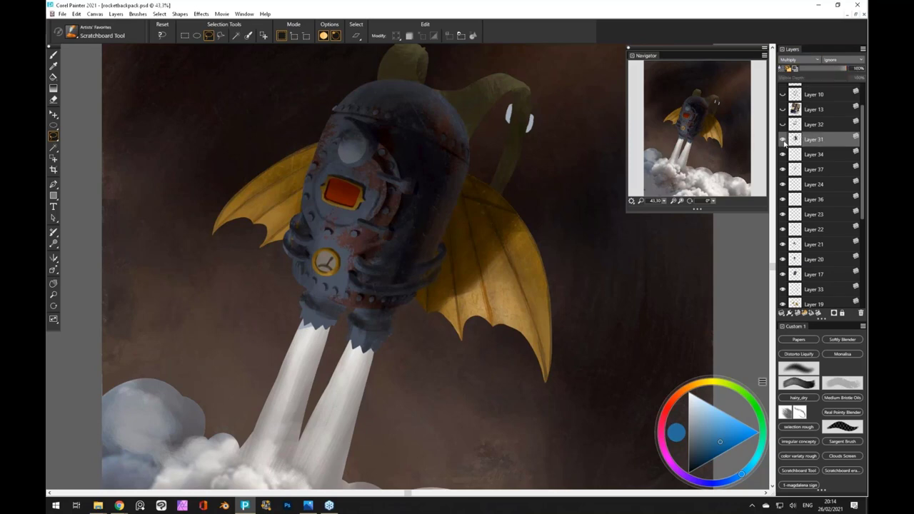
pyautogui.click(782, 140)
pyautogui.click(782, 139)
pyautogui.click(782, 140)
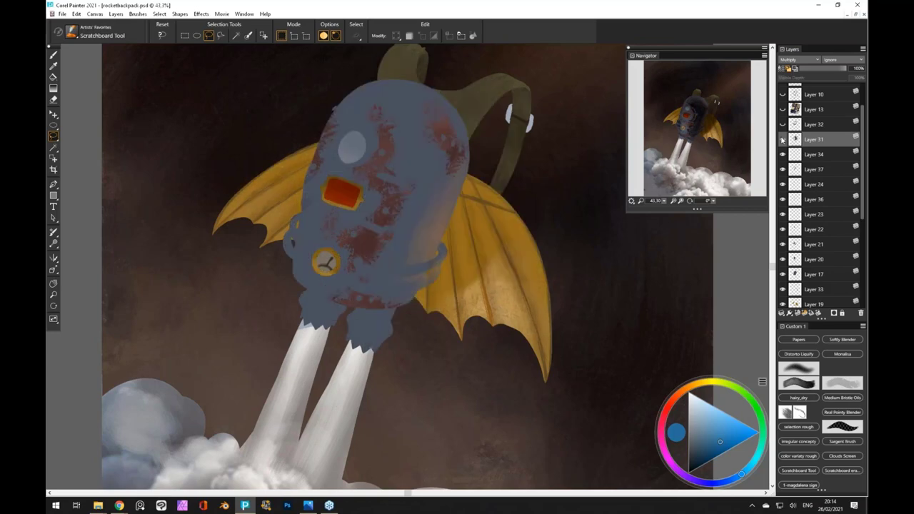
pyautogui.click(782, 140)
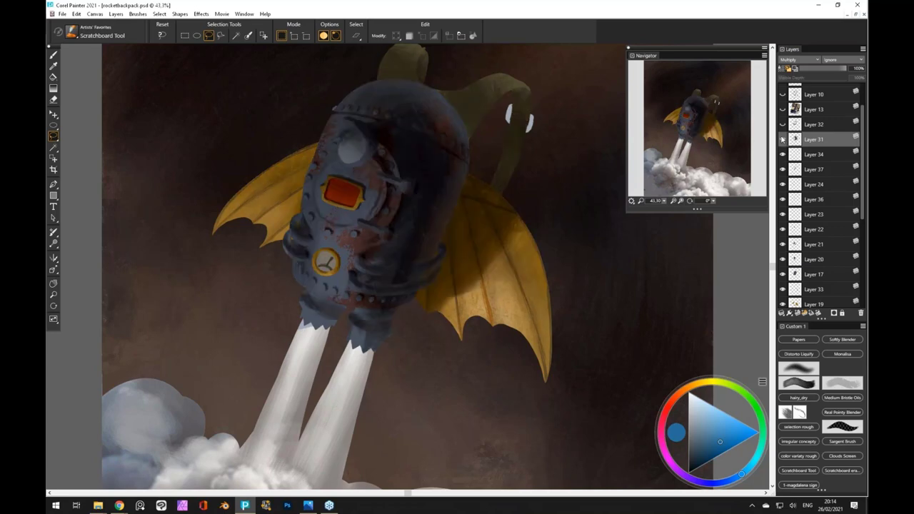
pyautogui.click(782, 124)
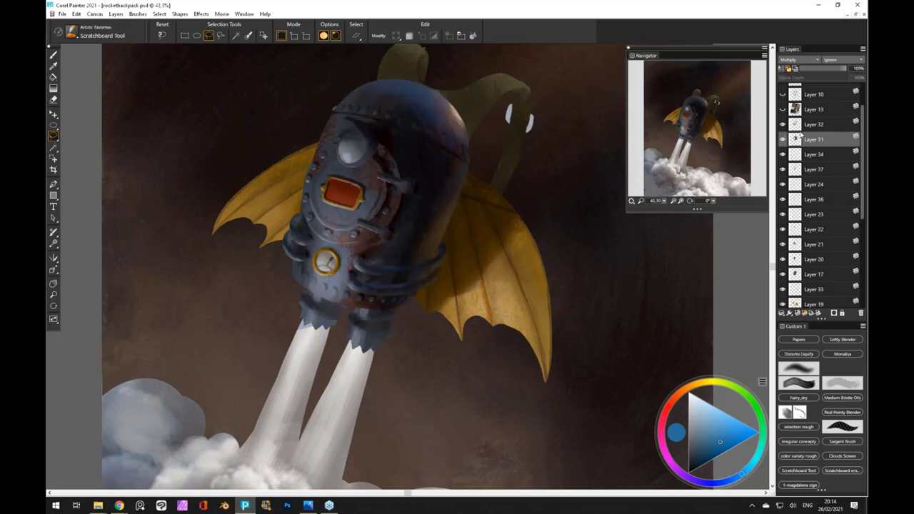
pyautogui.click(817, 125)
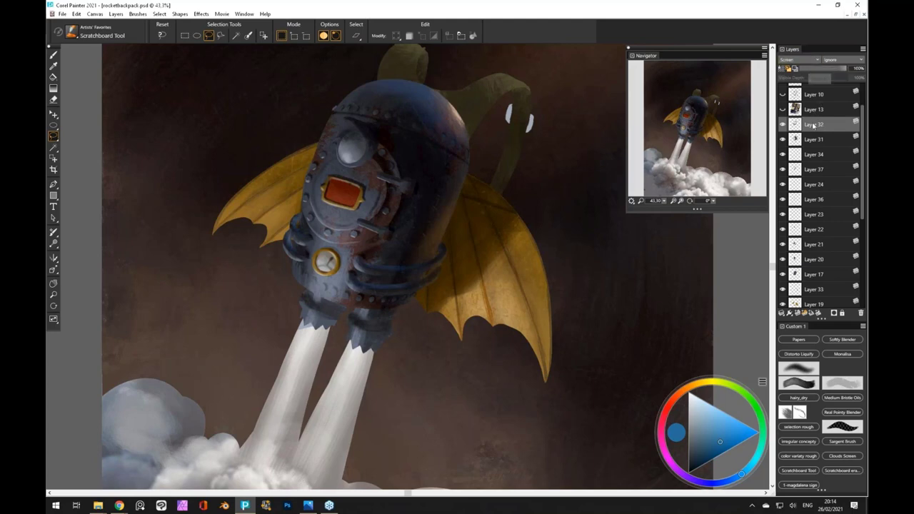
pyautogui.click(783, 124)
pyautogui.click(782, 124)
pyautogui.click(782, 124)
pyautogui.click(782, 124)
pyautogui.click(804, 143)
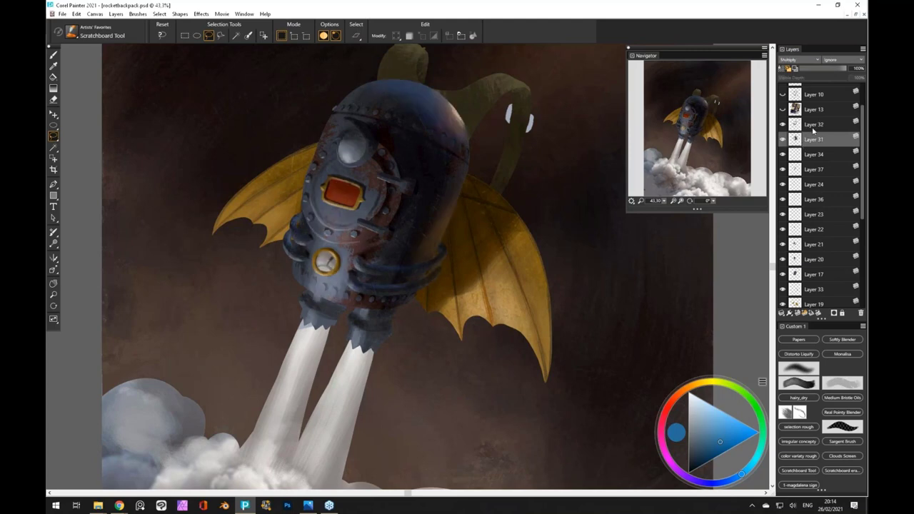
pyautogui.click(812, 127)
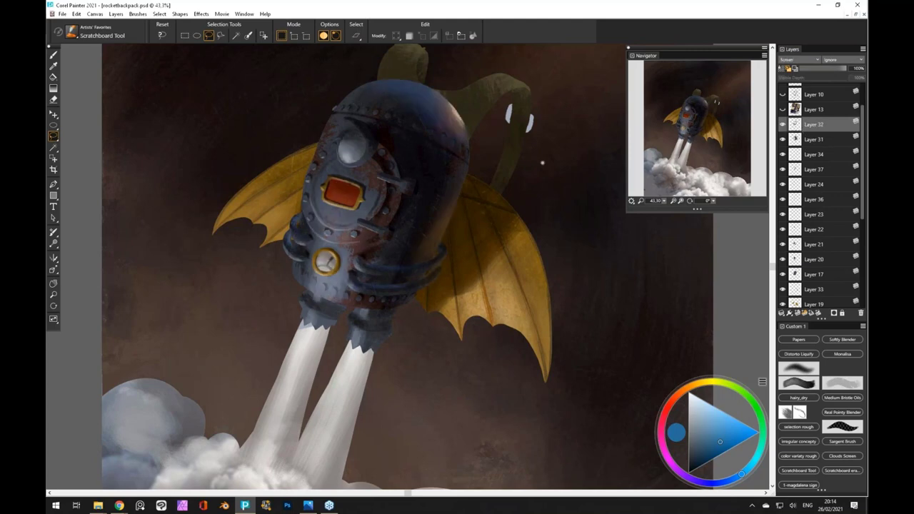
pyautogui.moveTo(386, 153); pyautogui.dragTo(395, 207)
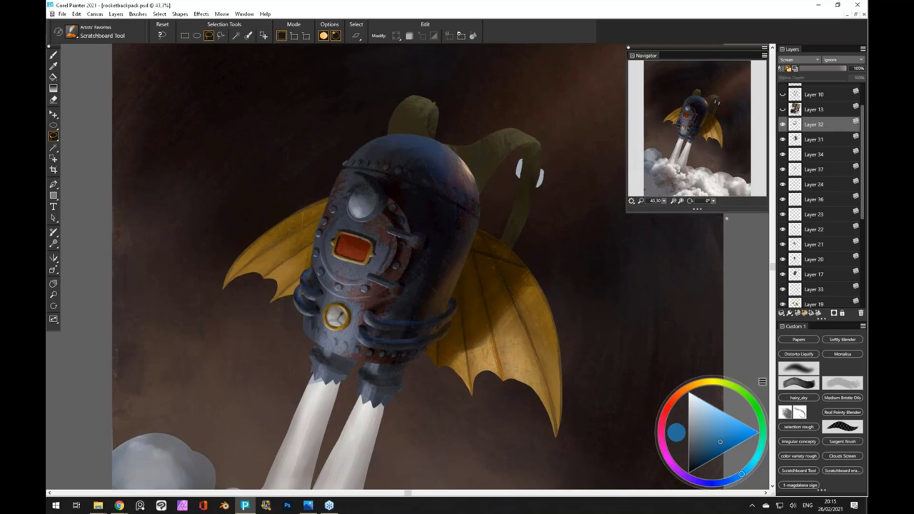
pyautogui.click(855, 14)
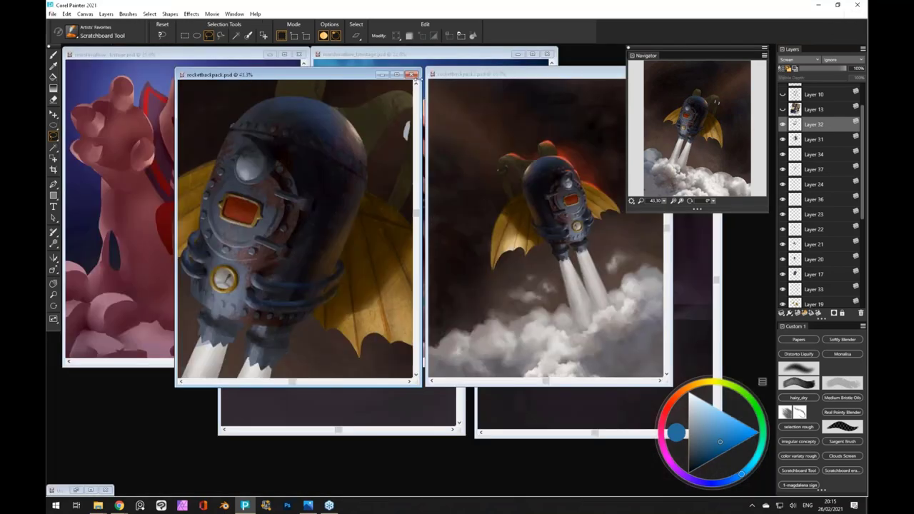
pyautogui.doubleClick(476, 74)
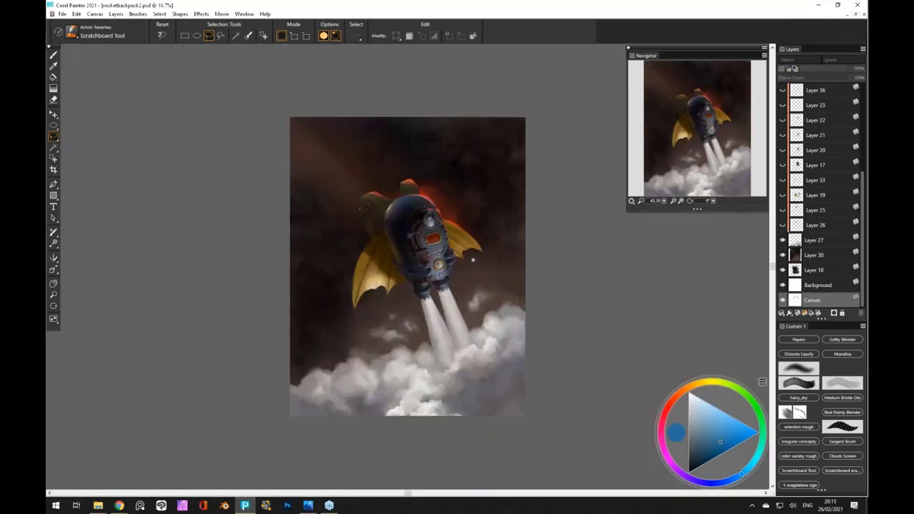
pyautogui.scroll(3, 459, 279)
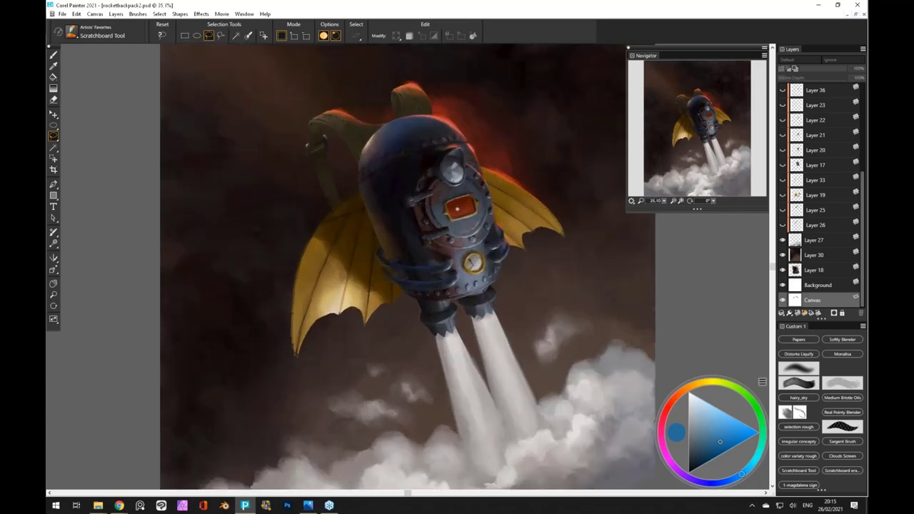
pyautogui.scroll(2, 459, 279)
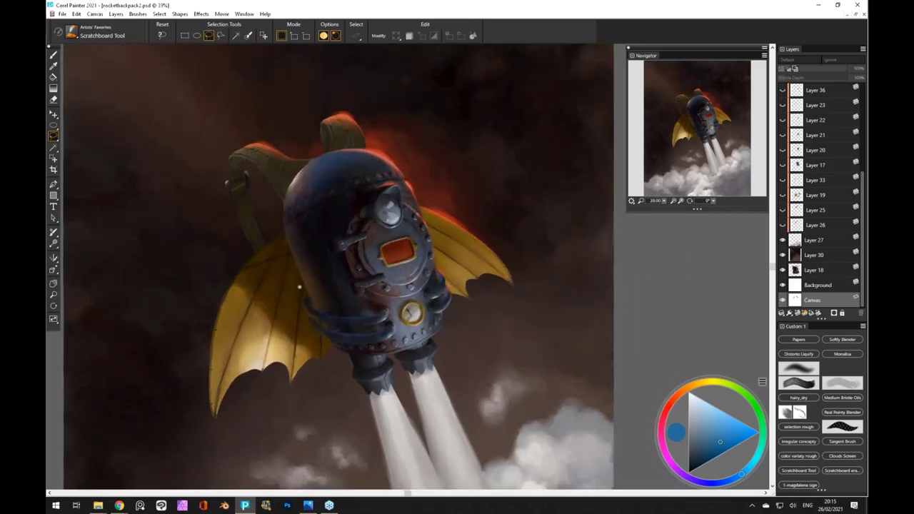
pyautogui.scroll(3, 299, 287)
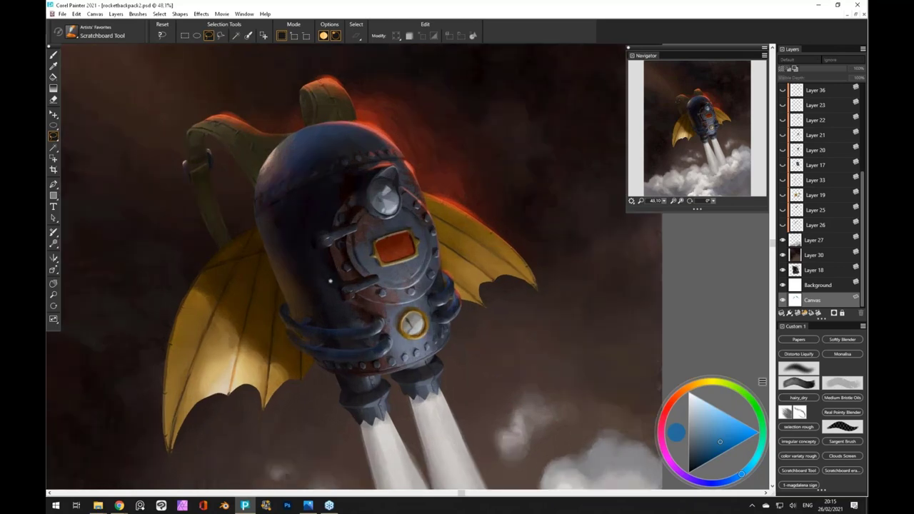
pyautogui.scroll(1, 330, 280)
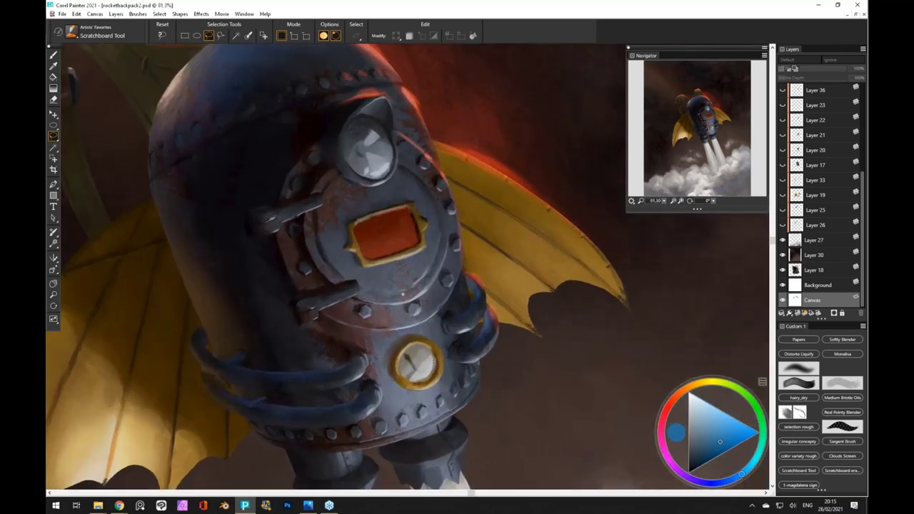
pyautogui.moveTo(275, 343); pyautogui.dragTo(389, 367)
pyautogui.scroll(3, 819, 250)
pyautogui.scroll(2, 819, 249)
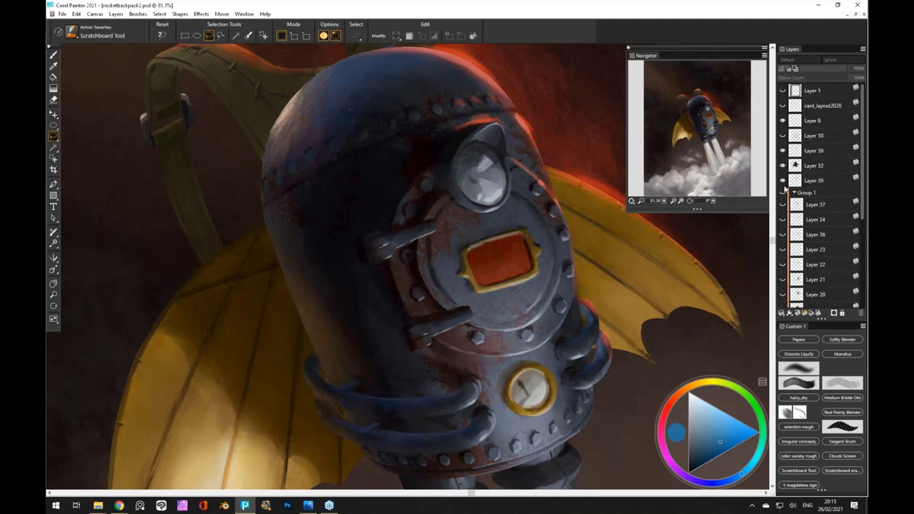
pyautogui.scroll(-3, 480, 213)
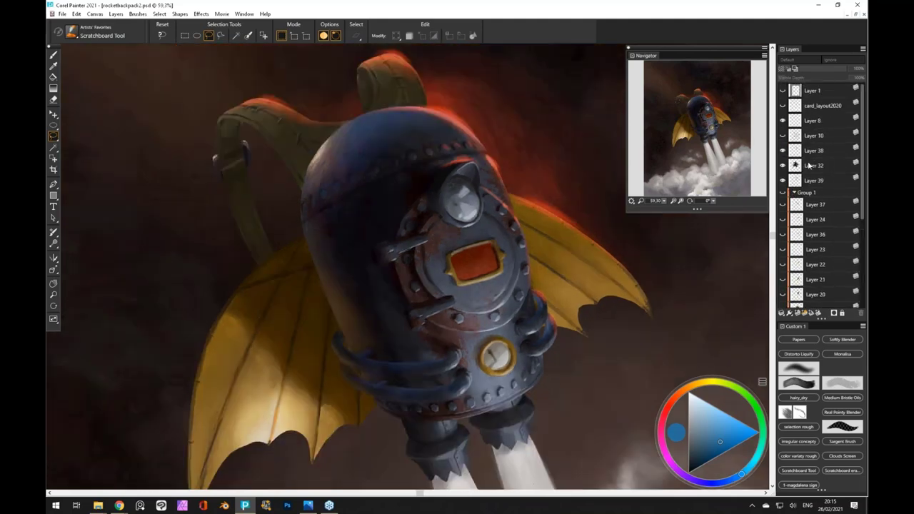
pyautogui.click(783, 181)
pyautogui.click(783, 181)
pyautogui.click(794, 181)
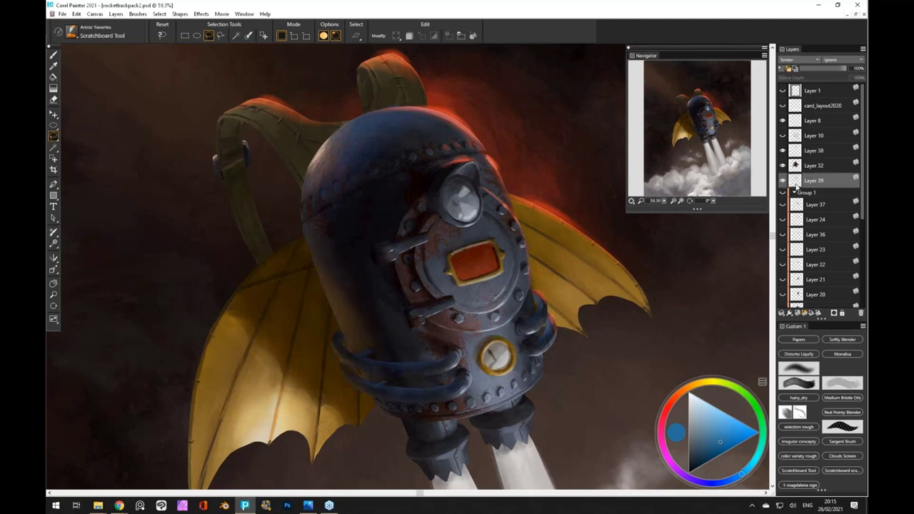
pyautogui.click(783, 182)
pyautogui.click(783, 182)
pyautogui.scroll(-1, 372, 194)
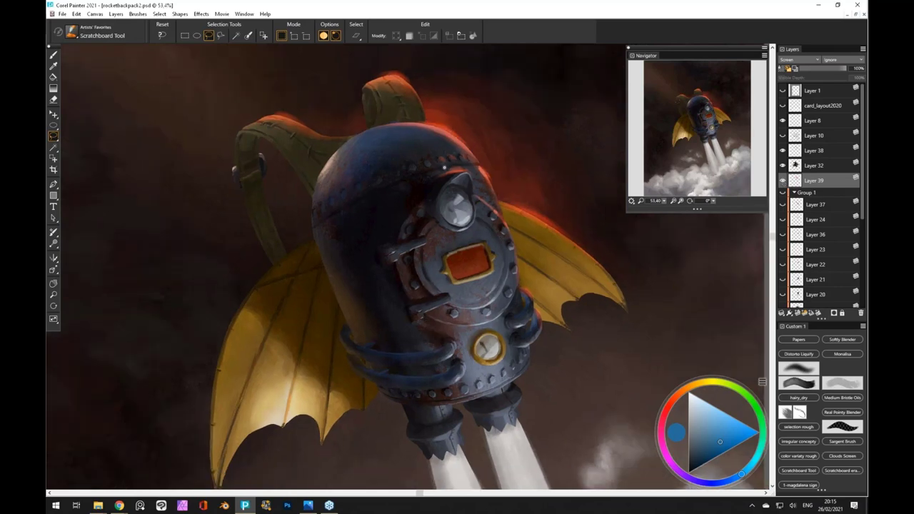
pyautogui.click(783, 152)
pyautogui.click(783, 151)
pyautogui.click(783, 152)
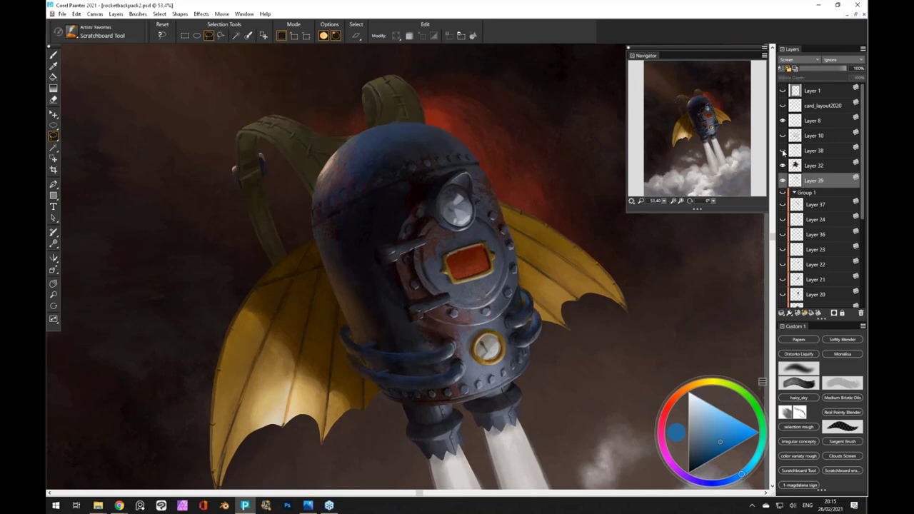
pyautogui.click(783, 151)
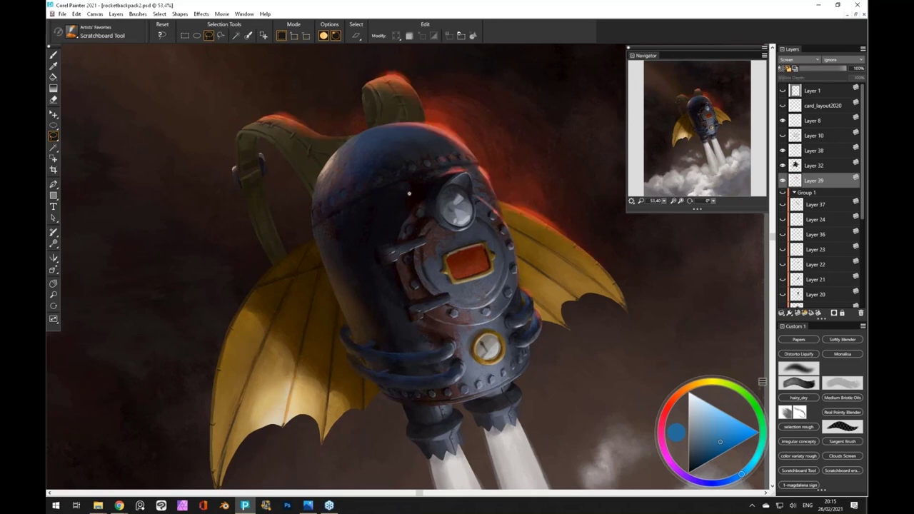
pyautogui.scroll(-3, 416, 202)
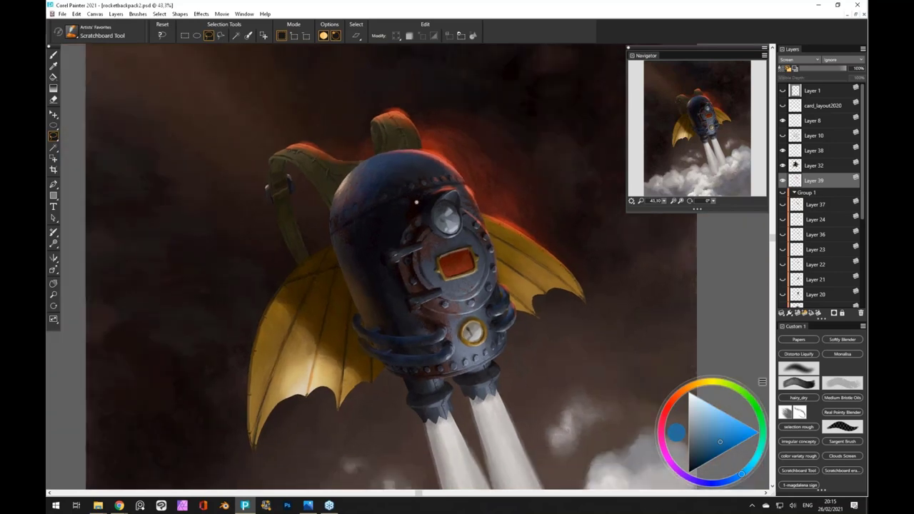
pyautogui.scroll(1, 416, 203)
# Bring up the Untitled-1 canvas and fill its circular selection with blue using the Paint Bucket
pyautogui.click(854, 14)
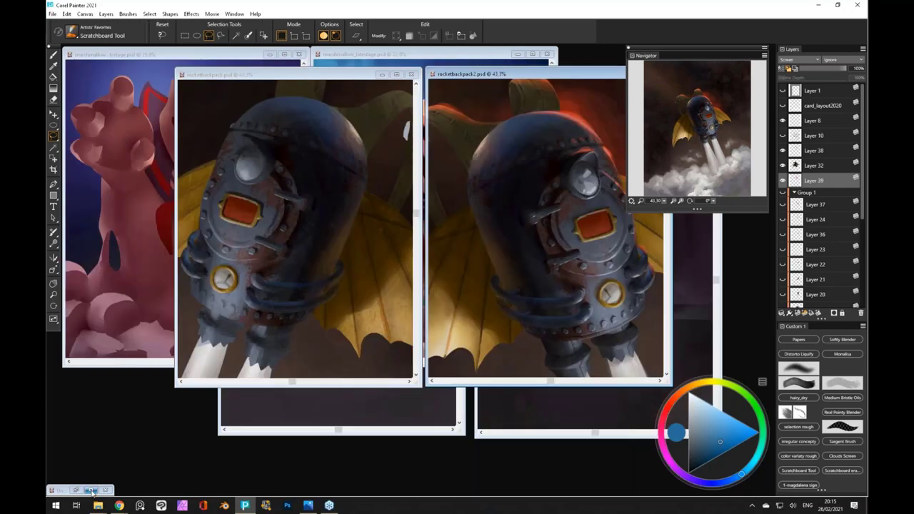
pyautogui.click(92, 491)
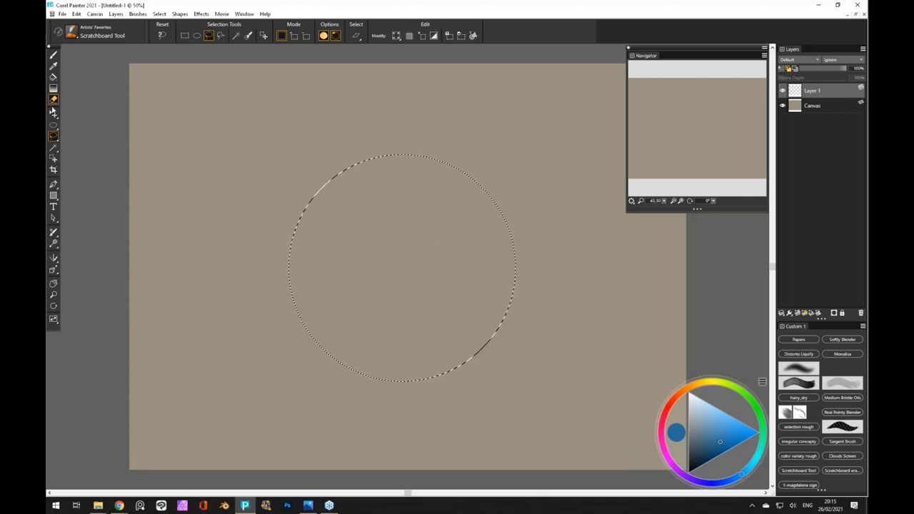
pyautogui.click(55, 78)
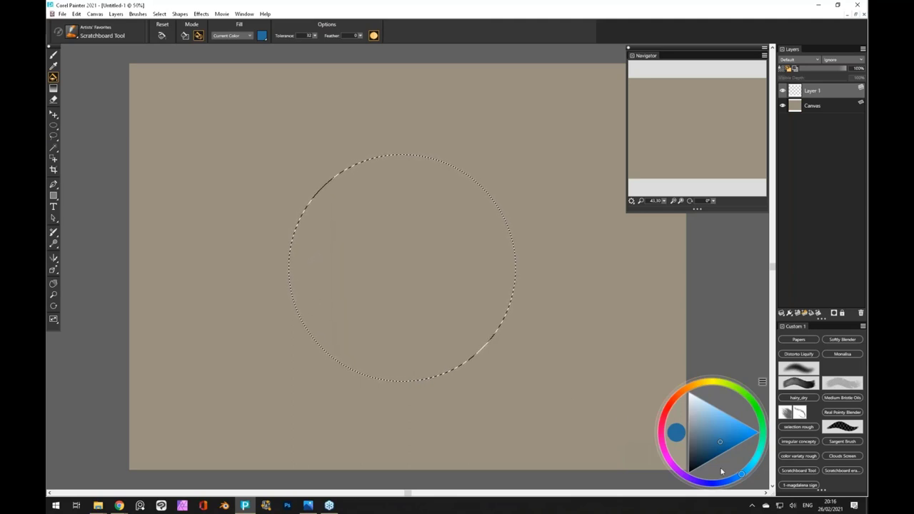
pyautogui.click(357, 284)
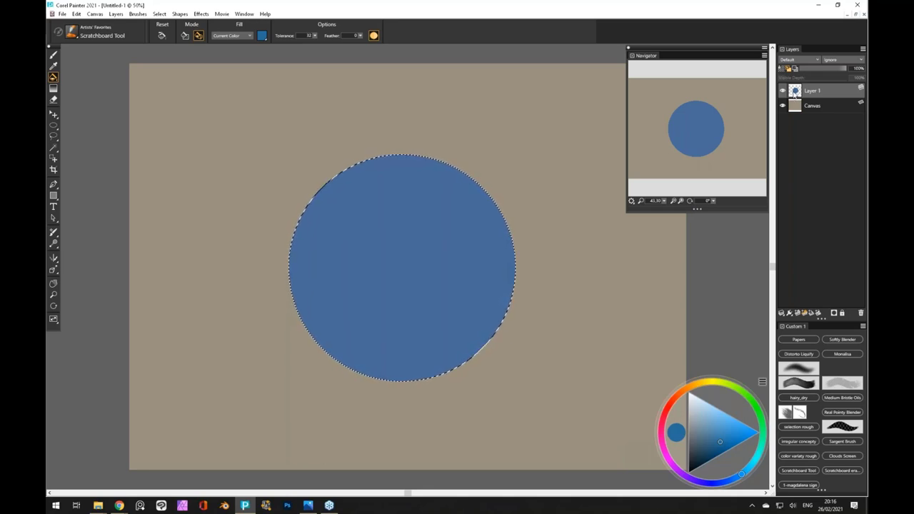
# Add a new Layer 2 and set its composite method to Multiply
pyautogui.click(798, 314)
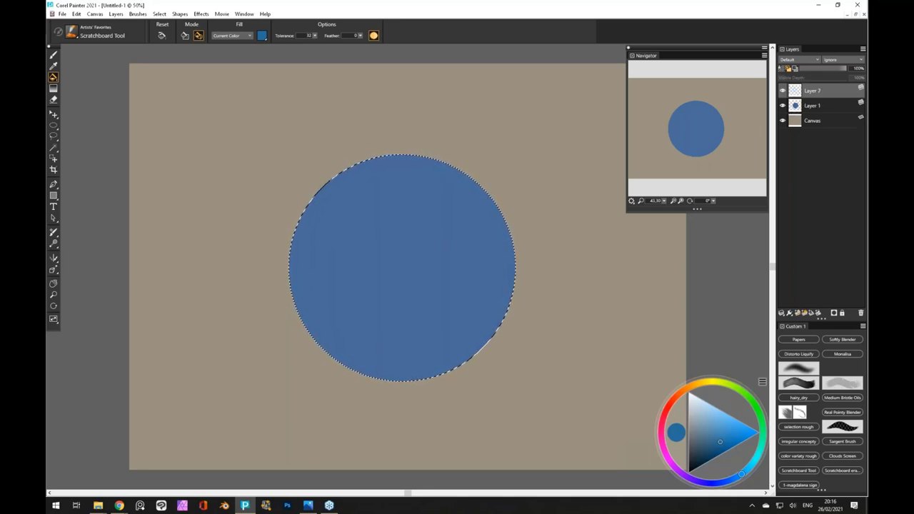
pyautogui.click(788, 60)
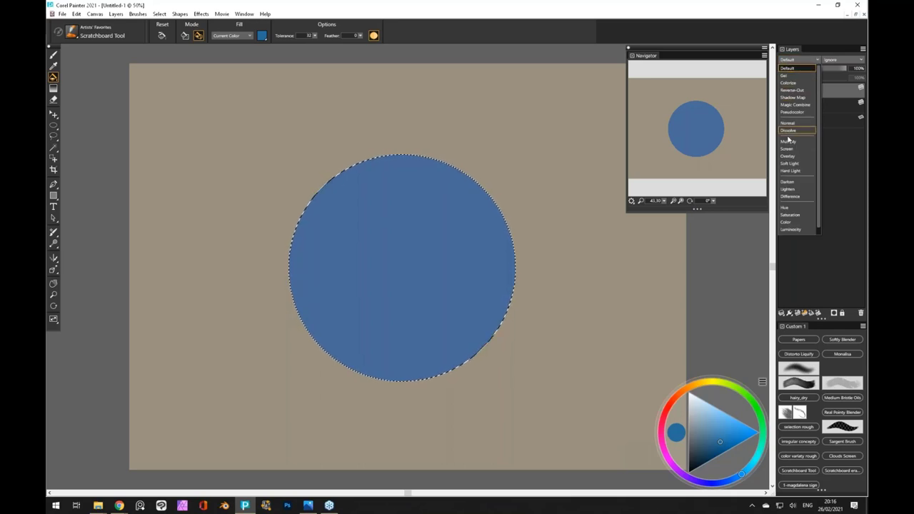
pyautogui.click(788, 140)
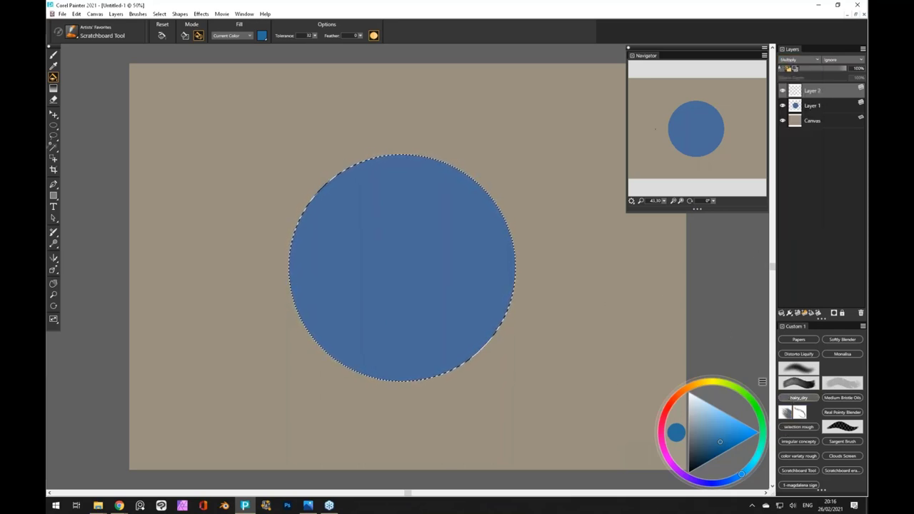
# Choose the hairy_dry brush, a new paint colour, and enlarge the brush to size 17.1
pyautogui.moveTo(762, 382); pyautogui.dragTo(737, 305)
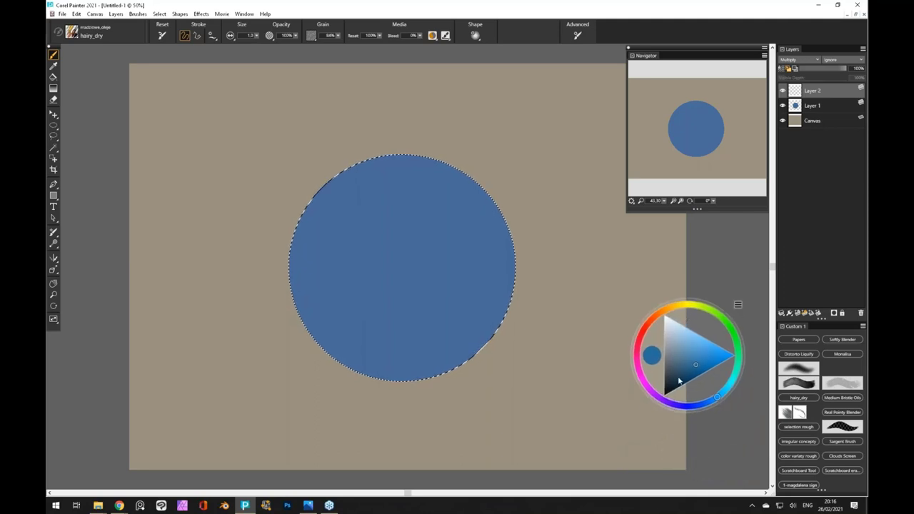
pyautogui.moveTo(673, 360)
pyautogui.mouseDown()
pyautogui.moveTo(663, 386)
pyautogui.moveTo(648, 378)
pyautogui.moveTo(642, 334)
pyautogui.moveTo(644, 377)
pyautogui.moveTo(643, 343)
pyautogui.moveTo(636, 384)
pyautogui.moveTo(664, 367)
pyautogui.mouseUp()
pyautogui.moveTo(370, 294); pyautogui.dragTo(401, 304)
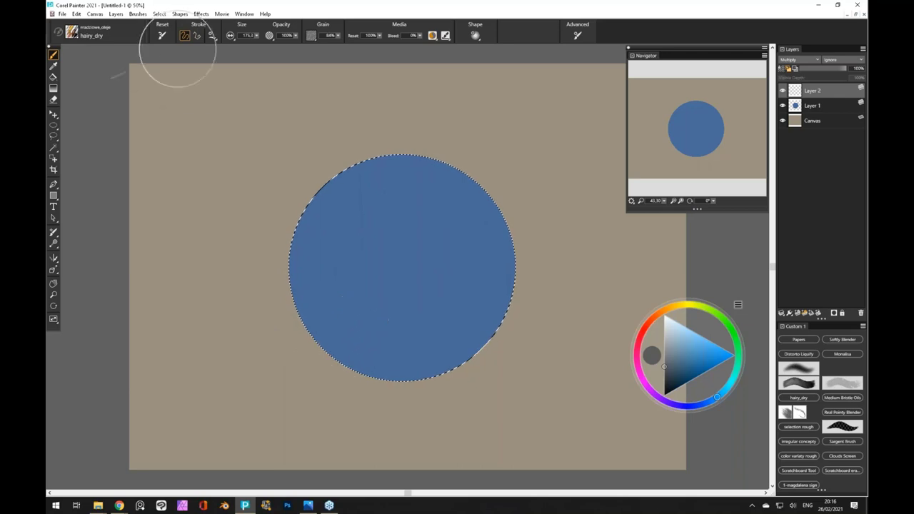
# Hide the selection marquee, then paint trial dark diagonal strokes and remove them
pyautogui.click(159, 15)
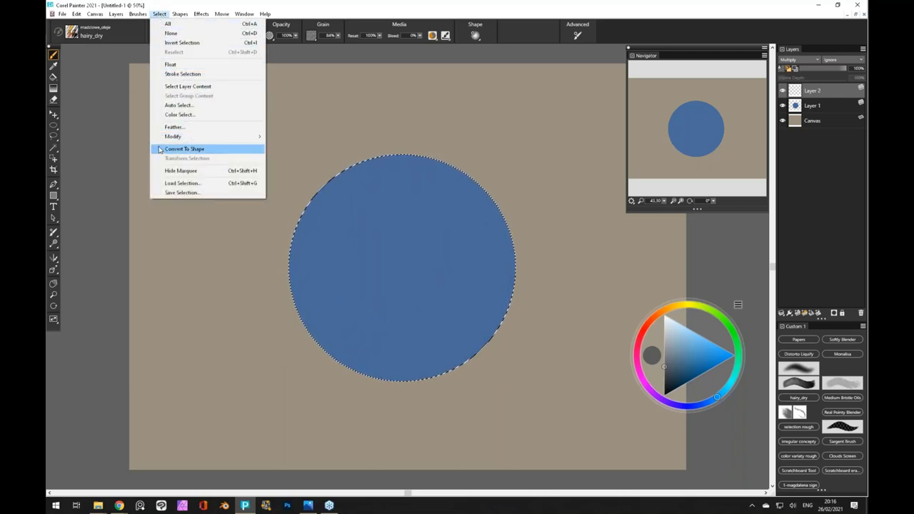
pyautogui.click(178, 172)
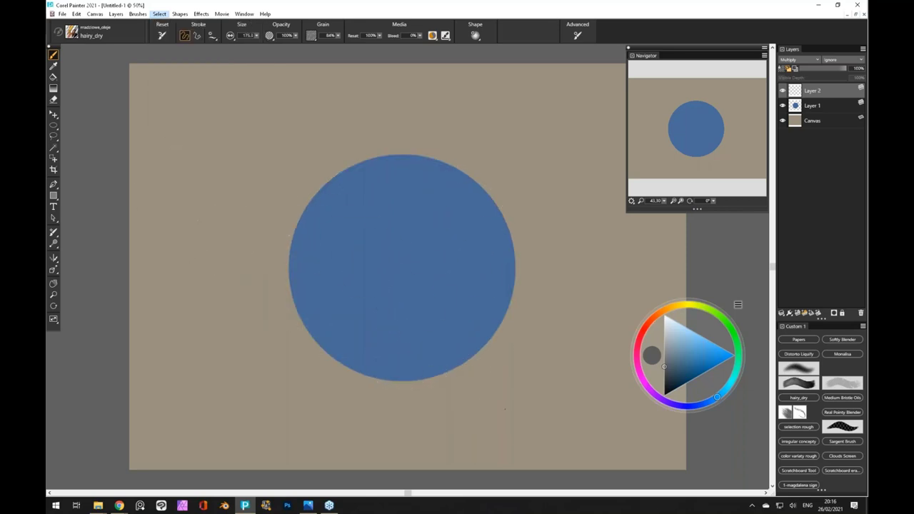
pyautogui.moveTo(260, 212); pyautogui.dragTo(492, 343)
pyautogui.moveTo(279, 250); pyautogui.dragTo(450, 385)
pyautogui.moveTo(286, 293)
pyautogui.mouseDown()
pyautogui.moveTo(440, 381)
pyautogui.moveTo(492, 350)
pyautogui.mouseUp()
pyautogui.moveTo(300, 183); pyautogui.dragTo(514, 337)
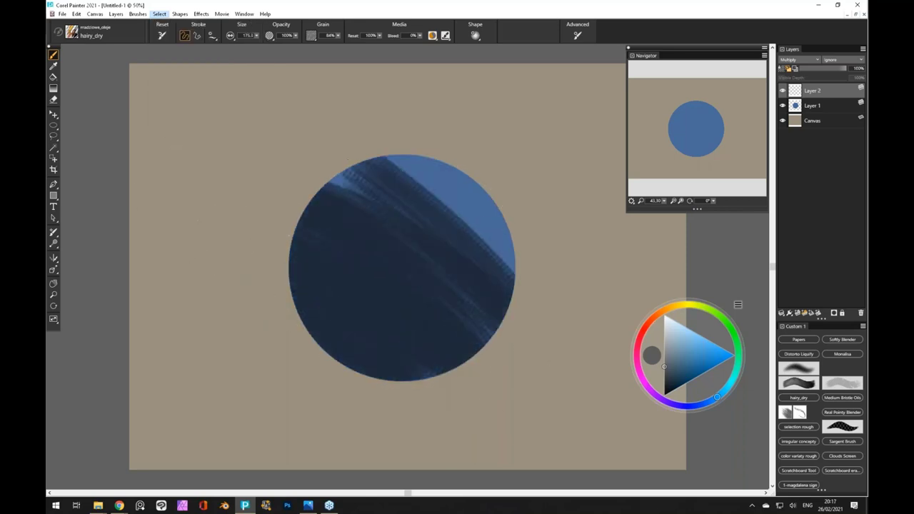
pyautogui.moveTo(333, 154); pyautogui.dragTo(517, 280)
pyautogui.press('Delete')
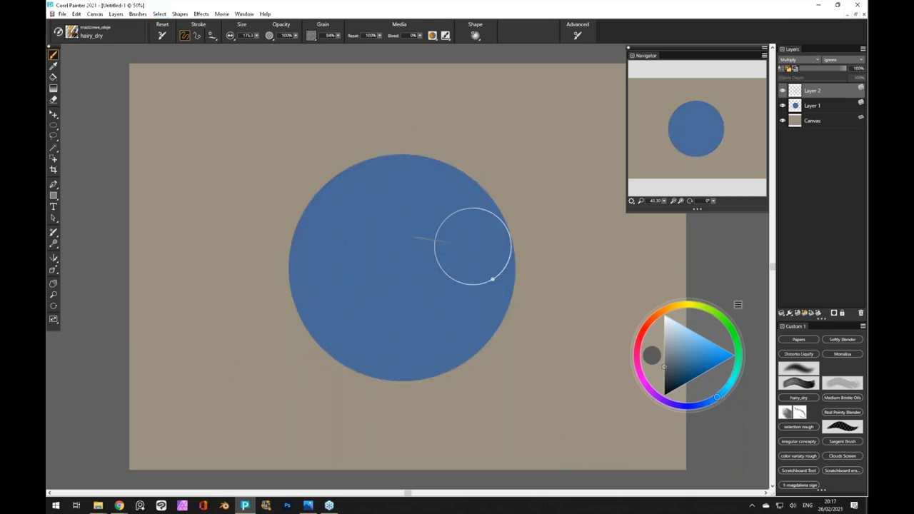
# Shade the circle's lower-right edge with curved hairy_dry strokes and soften the shadow band
pyautogui.moveTo(483, 216); pyautogui.dragTo(454, 250)
pyautogui.moveTo(471, 307); pyautogui.dragTo(350, 356)
pyautogui.moveTo(403, 307); pyautogui.dragTo(339, 339)
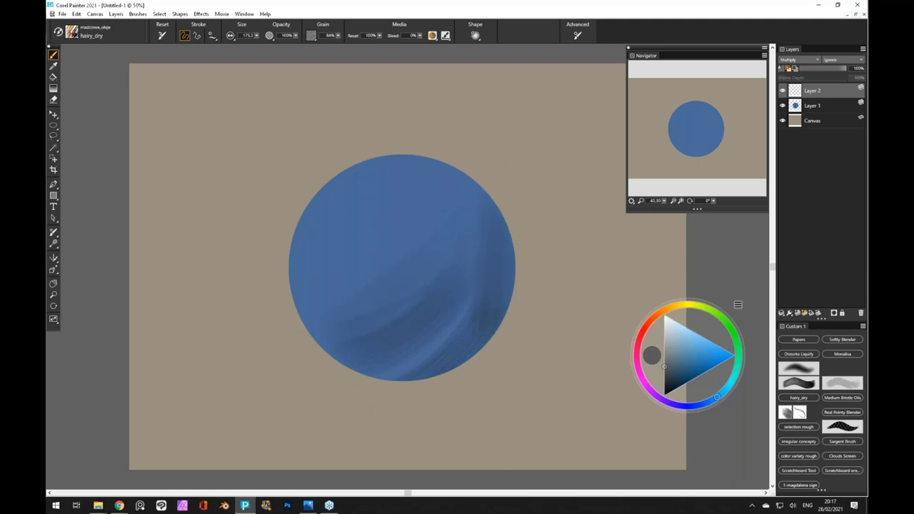
pyautogui.moveTo(503, 207)
pyautogui.mouseDown()
pyautogui.moveTo(475, 329)
pyautogui.moveTo(403, 368)
pyautogui.moveTo(342, 379)
pyautogui.moveTo(396, 371)
pyautogui.moveTo(478, 318)
pyautogui.moveTo(353, 356)
pyautogui.moveTo(305, 347)
pyautogui.mouseUp()
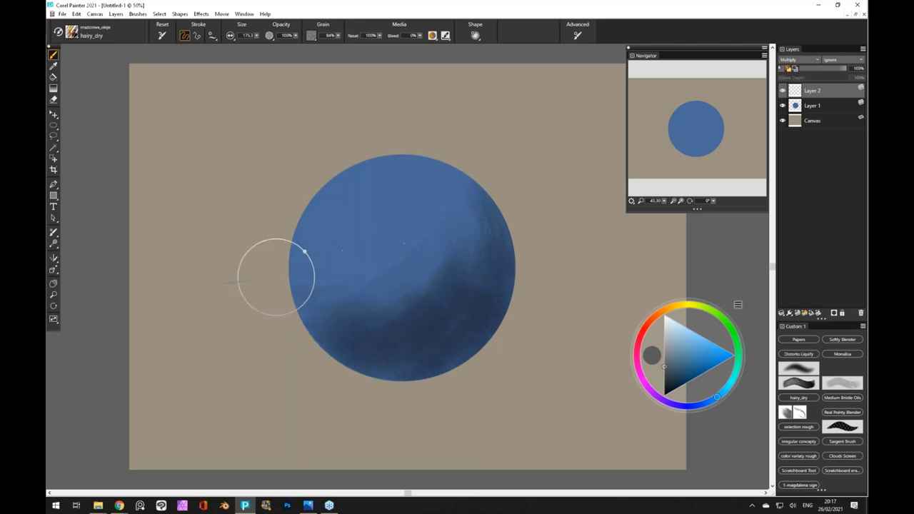
pyautogui.moveTo(287, 245); pyautogui.dragTo(386, 285)
pyautogui.moveTo(434, 197); pyautogui.dragTo(476, 206)
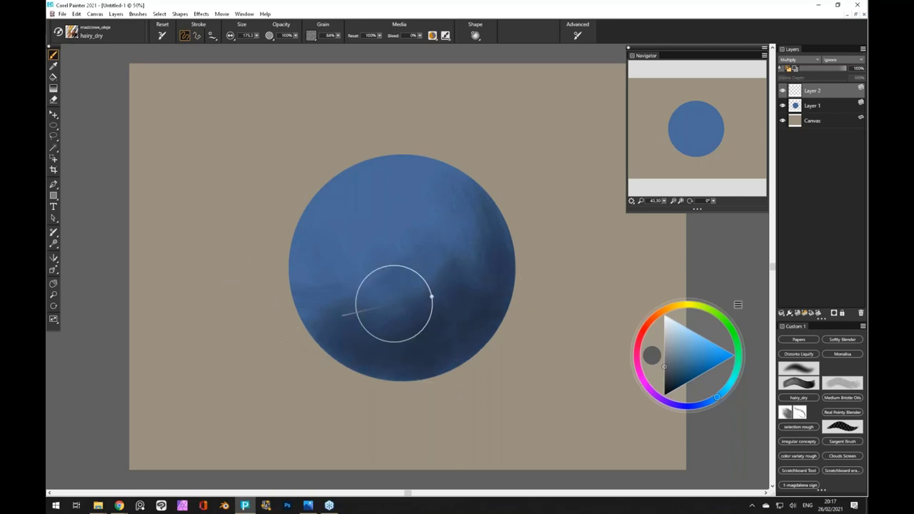
pyautogui.moveTo(394, 302); pyautogui.dragTo(355, 391)
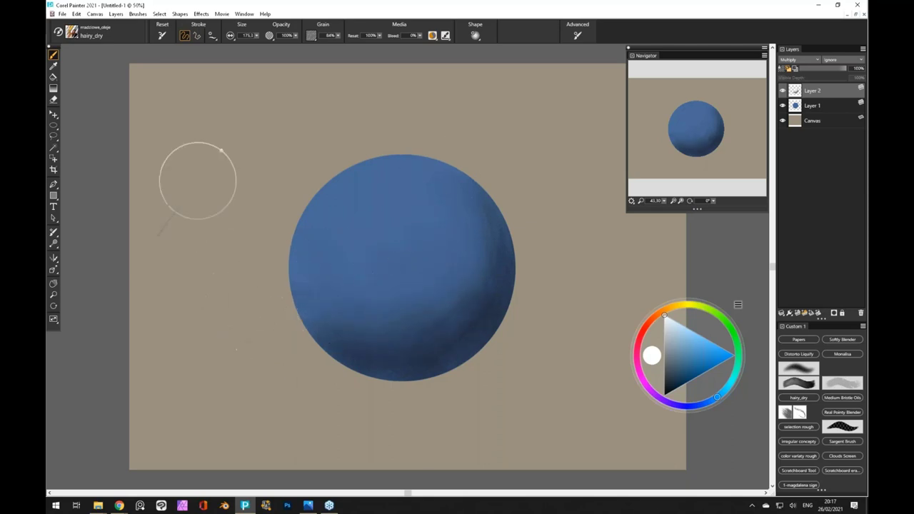
# Set the Dropper to sample colours from the current layer only
pyautogui.click(53, 66)
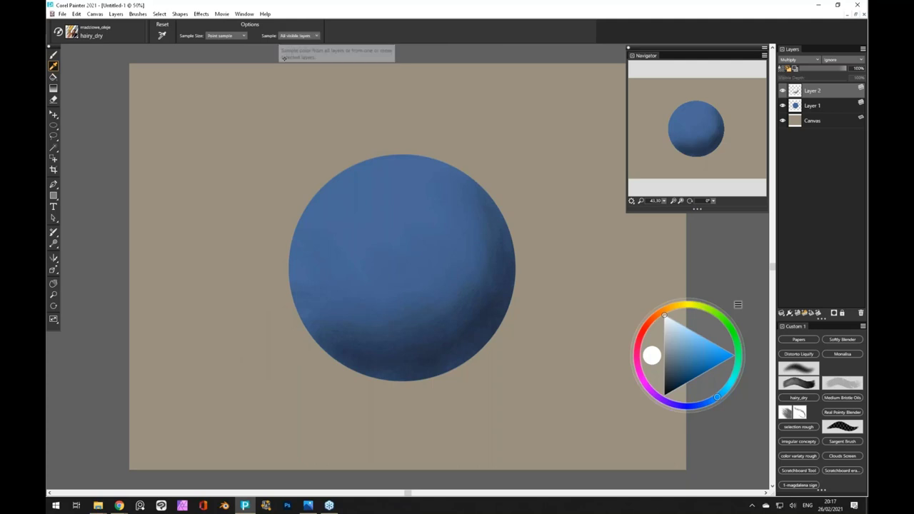
pyautogui.click(285, 36)
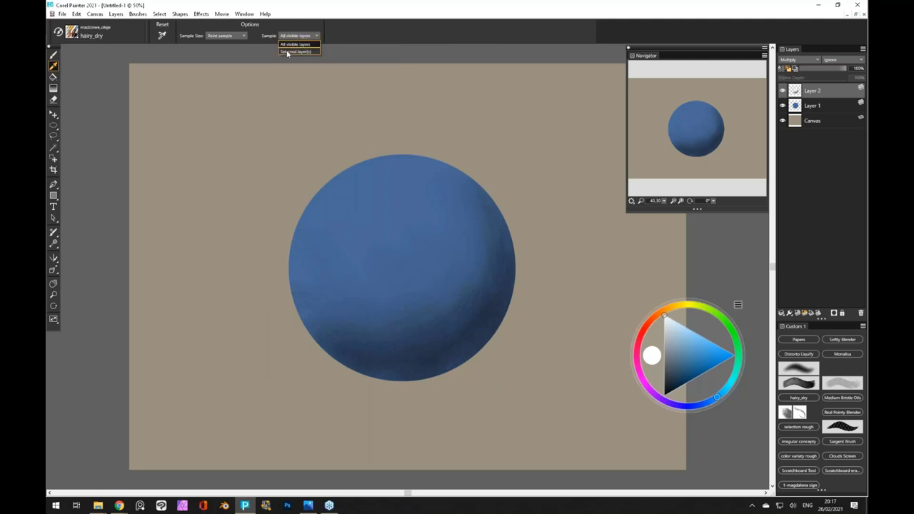
pyautogui.click(292, 52)
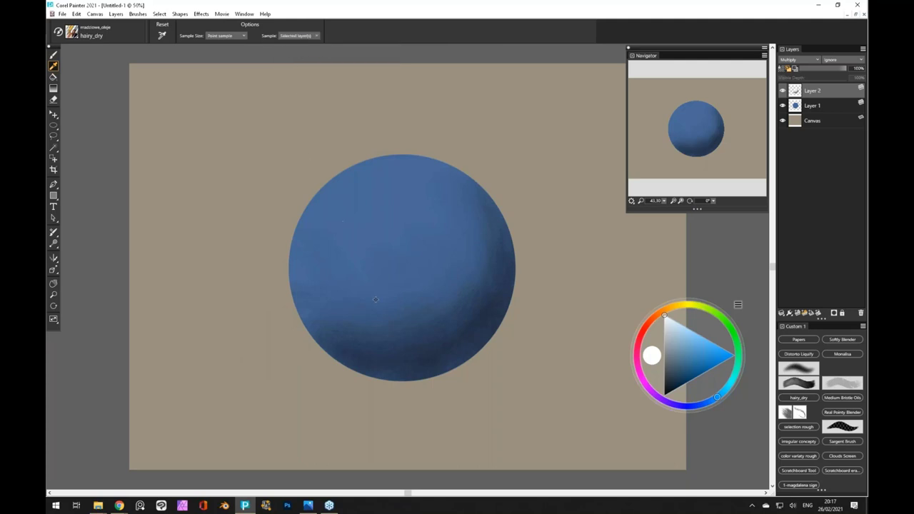
# Darken the sphere's right edge with its sampled shadow colour, then pick white
pyautogui.press('b')
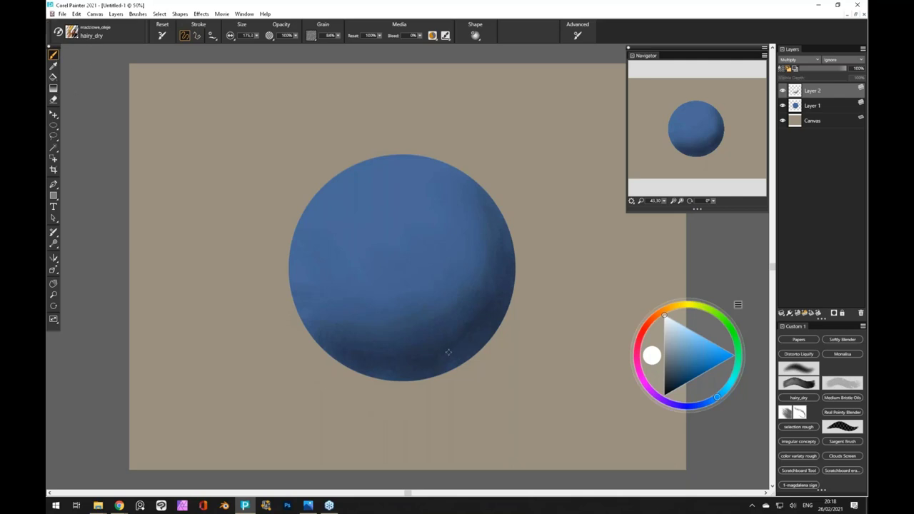
pyautogui.keyDown('alt'); pyautogui.click(447, 347); pyautogui.keyUp('alt')
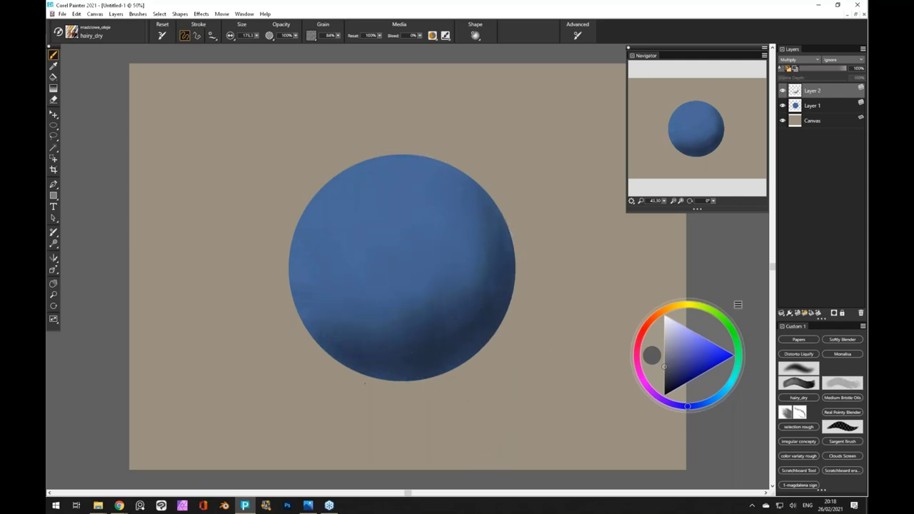
pyautogui.moveTo(341, 307)
pyautogui.mouseDown()
pyautogui.moveTo(438, 363)
pyautogui.moveTo(424, 323)
pyautogui.moveTo(467, 250)
pyautogui.mouseUp()
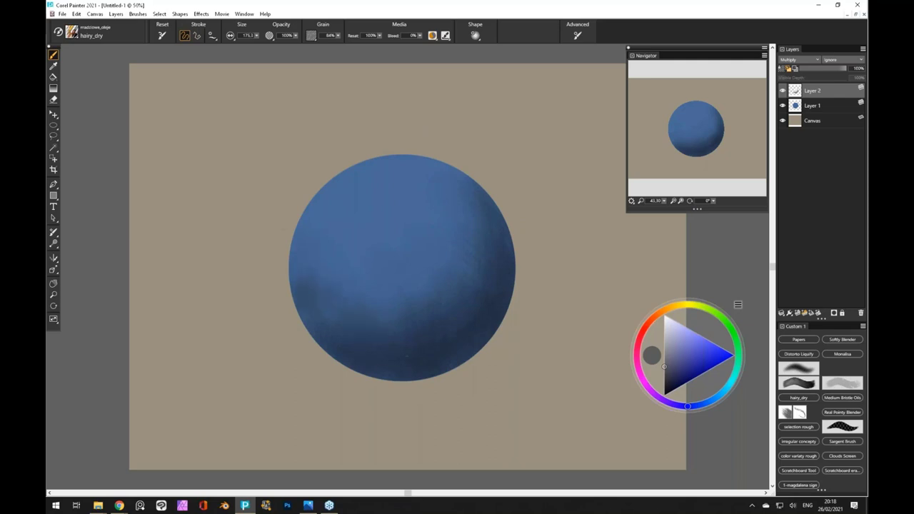
pyautogui.click(664, 315)
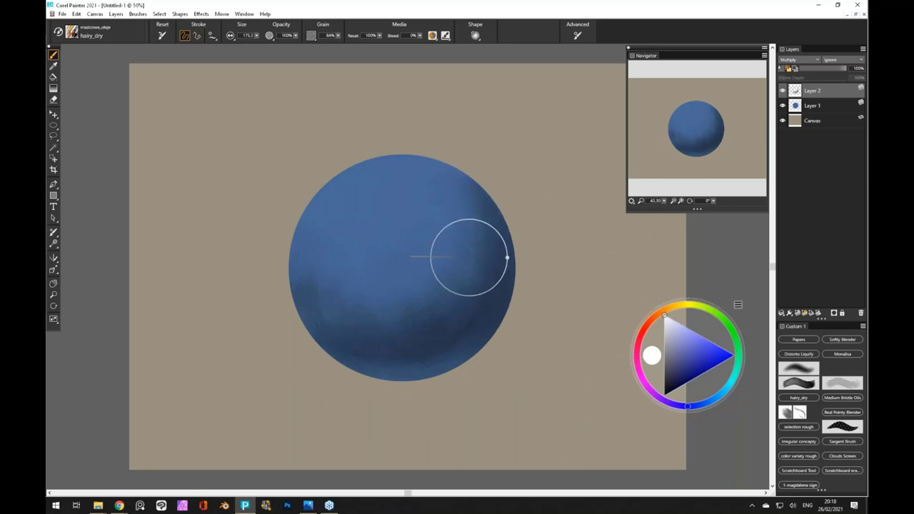
# Add Layer 3 in Screen mode and pick a light blue-grey colour for highlights
pyautogui.click(797, 313)
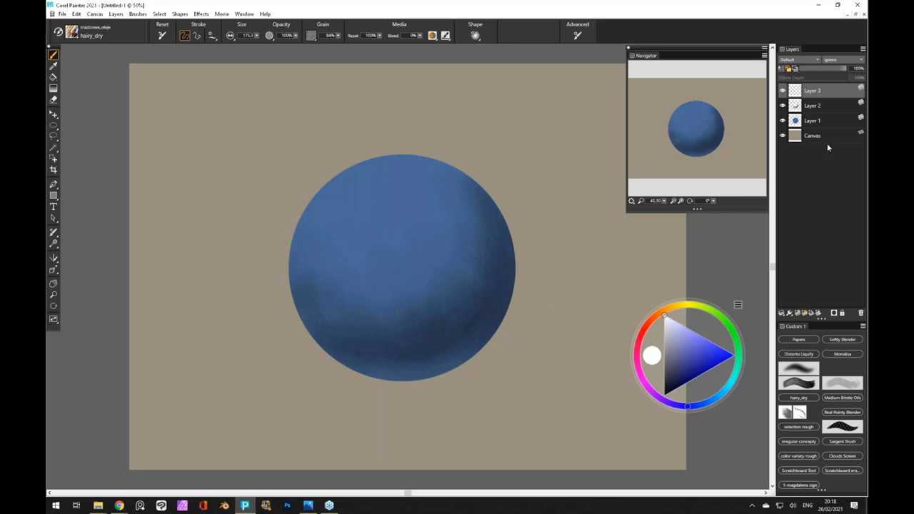
pyautogui.click(788, 61)
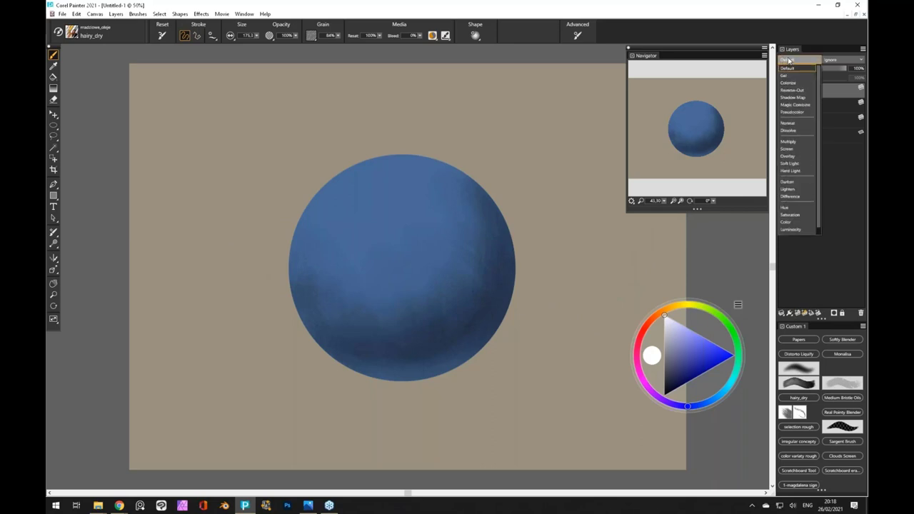
pyautogui.click(749, 194)
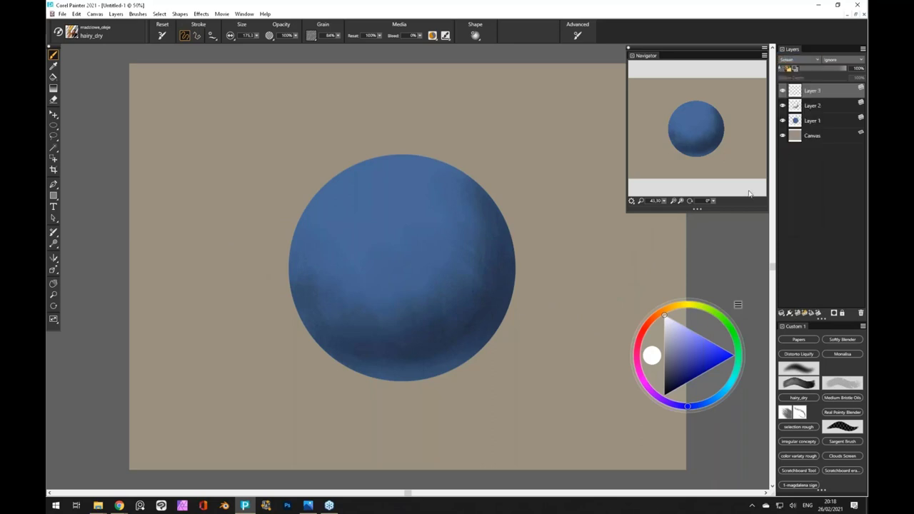
pyautogui.click(668, 338)
pyautogui.moveTo(669, 339); pyautogui.dragTo(653, 346)
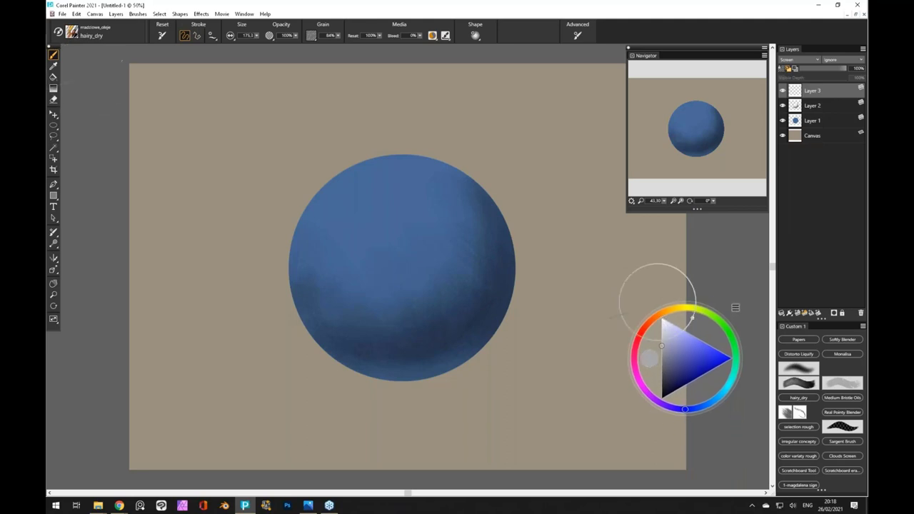
pyautogui.click(673, 339)
pyautogui.moveTo(679, 337); pyautogui.dragTo(677, 339)
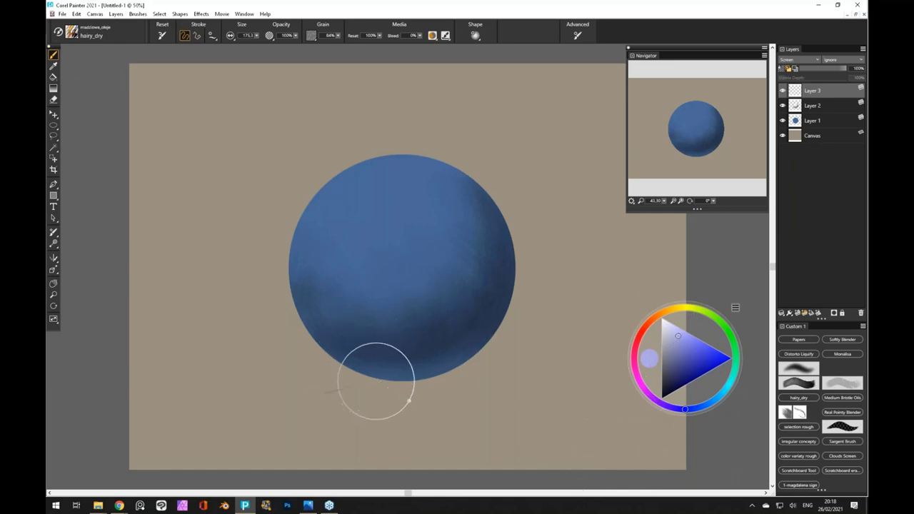
pyautogui.moveTo(357, 301)
pyautogui.mouseDown()
pyautogui.moveTo(350, 314)
pyautogui.moveTo(346, 295)
pyautogui.mouseUp()
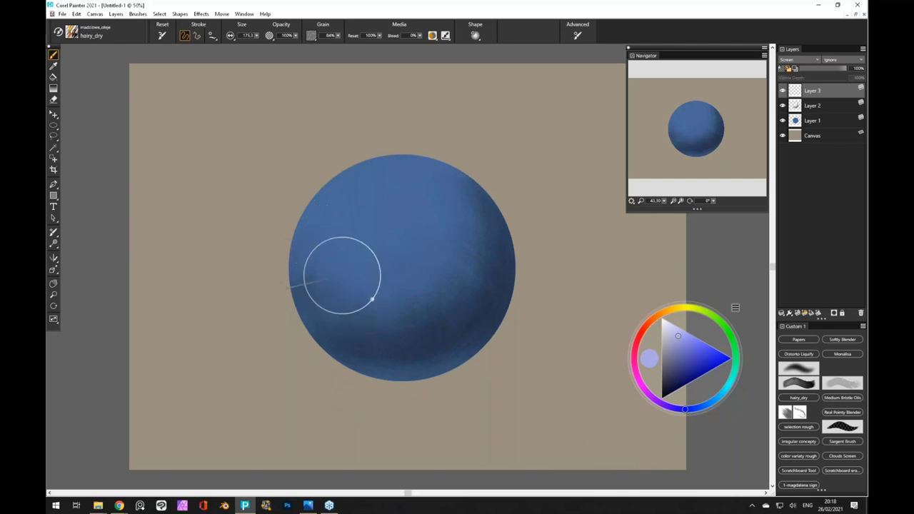
# Hide the marquee and paint a soft upper-left highlight plus a faint lower-left rim light
pyautogui.click(158, 14)
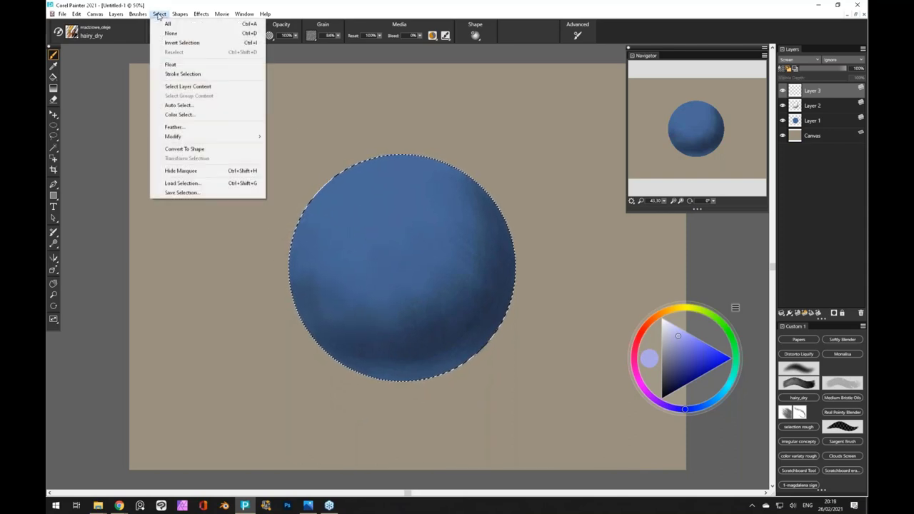
pyautogui.click(180, 171)
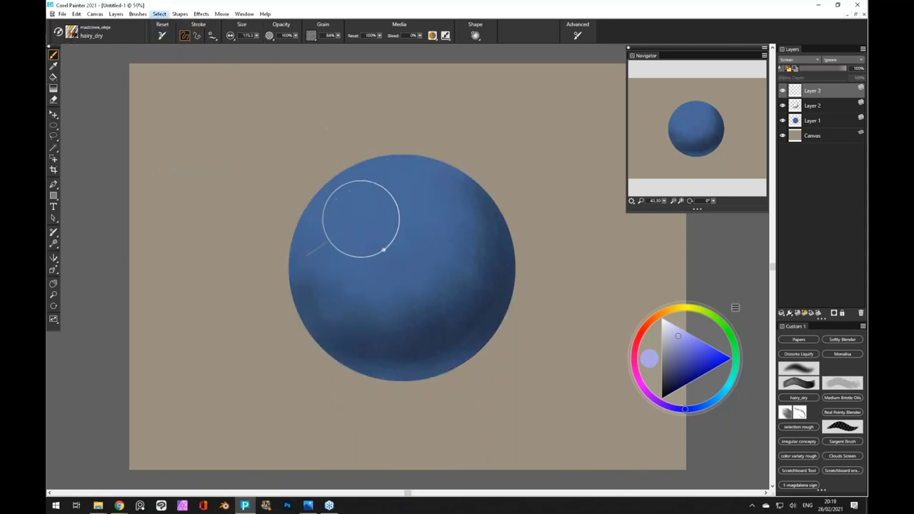
pyautogui.moveTo(384, 249)
pyautogui.mouseDown()
pyautogui.moveTo(379, 259)
pyautogui.moveTo(369, 236)
pyautogui.mouseUp()
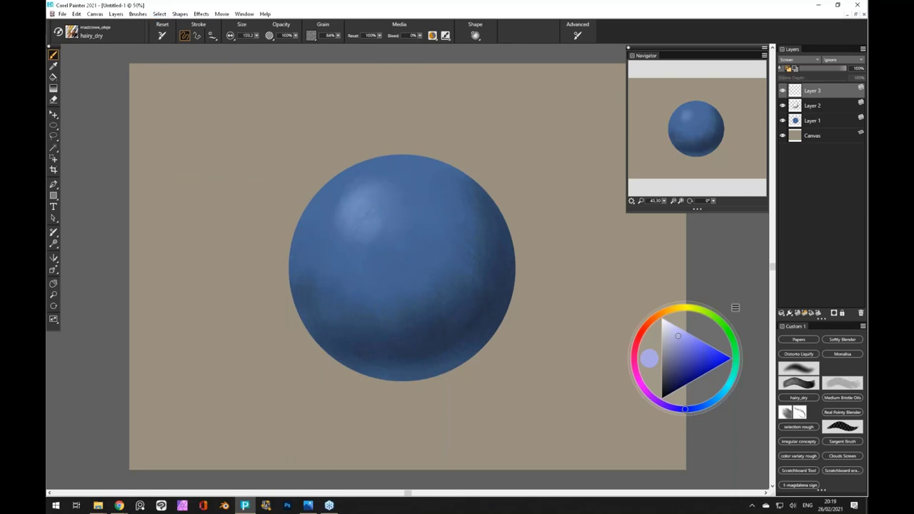
pyautogui.moveTo(336, 181); pyautogui.dragTo(381, 232)
pyautogui.moveTo(345, 208); pyautogui.dragTo(357, 226)
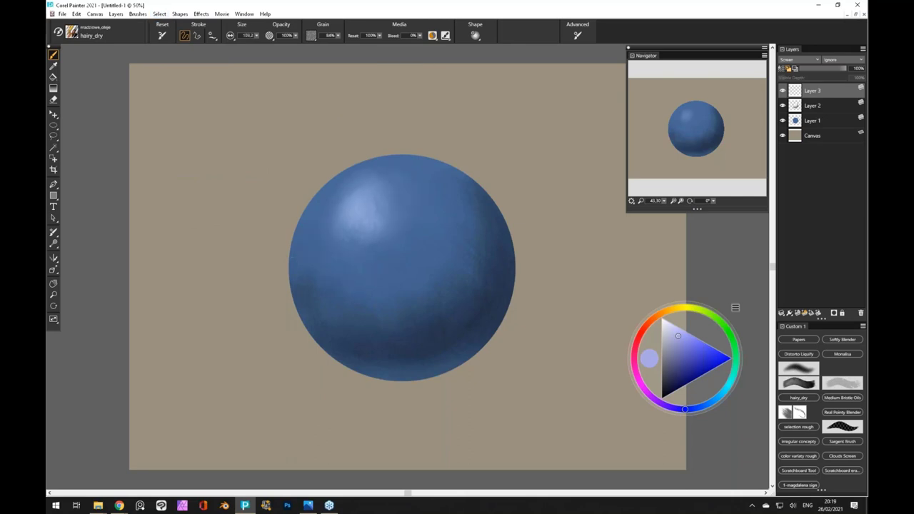
pyautogui.moveTo(359, 178)
pyautogui.mouseDown()
pyautogui.moveTo(386, 187)
pyautogui.moveTo(333, 225)
pyautogui.mouseUp()
pyautogui.moveTo(379, 203); pyautogui.dragTo(390, 217)
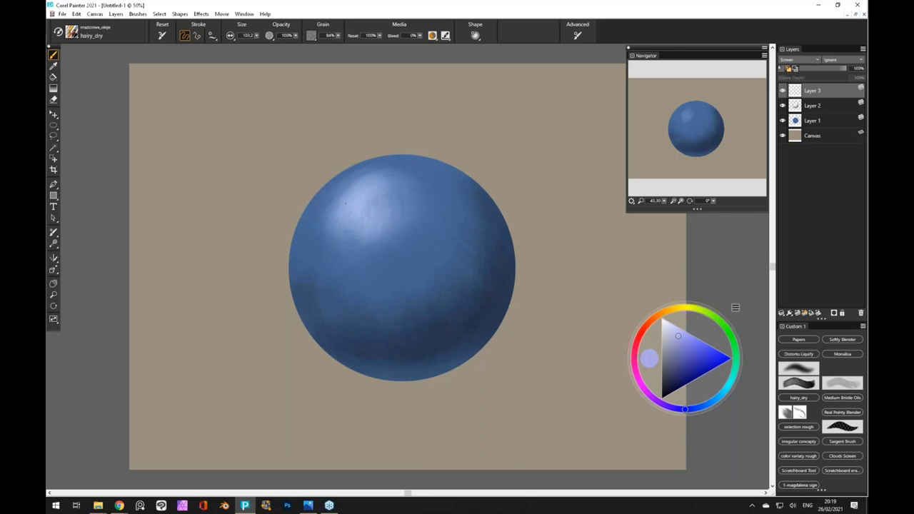
pyautogui.moveTo(402, 377); pyautogui.dragTo(406, 378)
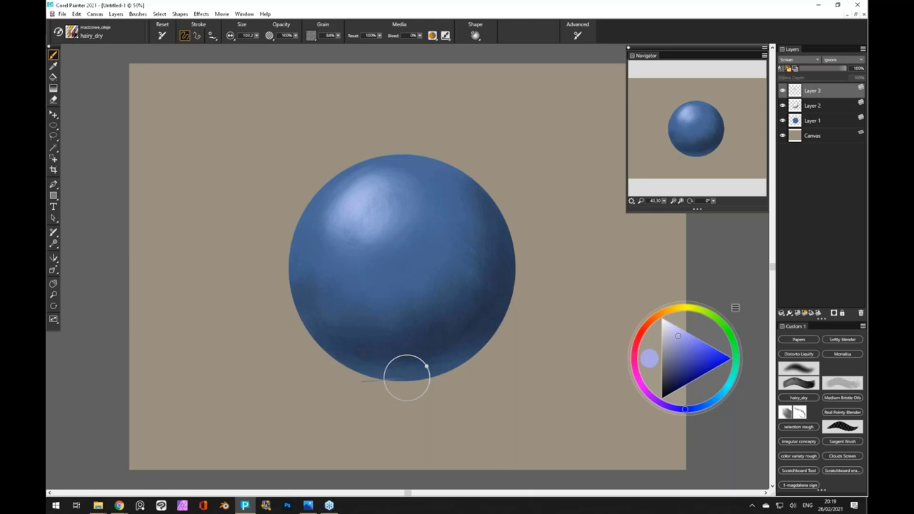
# Switch to black, blend the upper-left highlight, and resample its pale blue
pyautogui.click(667, 378)
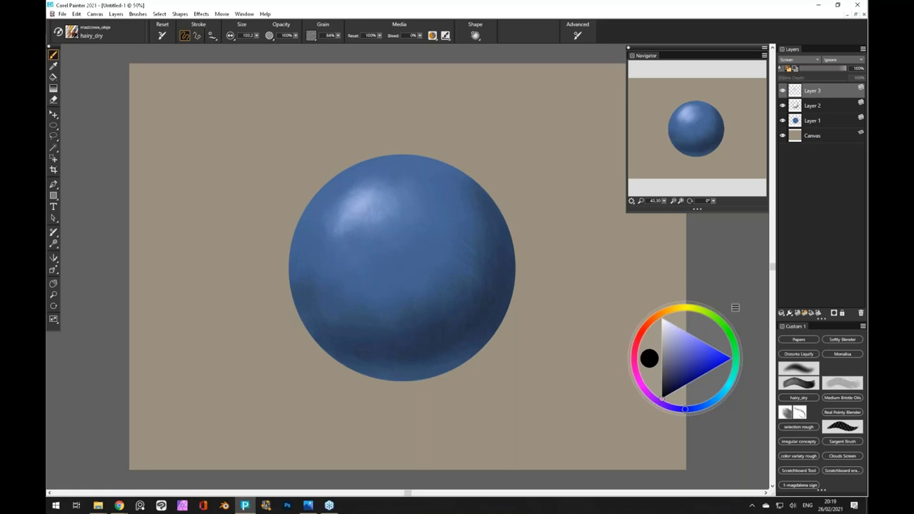
pyautogui.moveTo(373, 255); pyautogui.dragTo(331, 202)
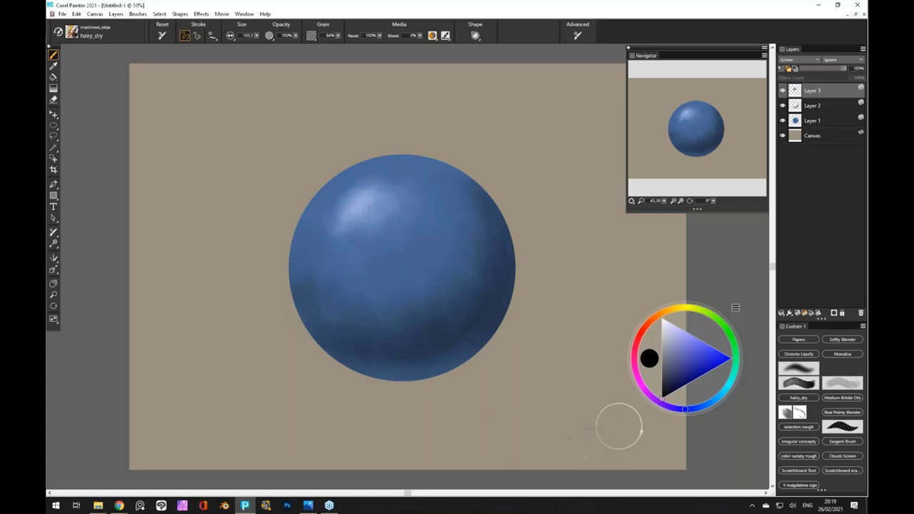
pyautogui.keyDown('alt'); pyautogui.click(355, 210); pyautogui.keyUp('alt')
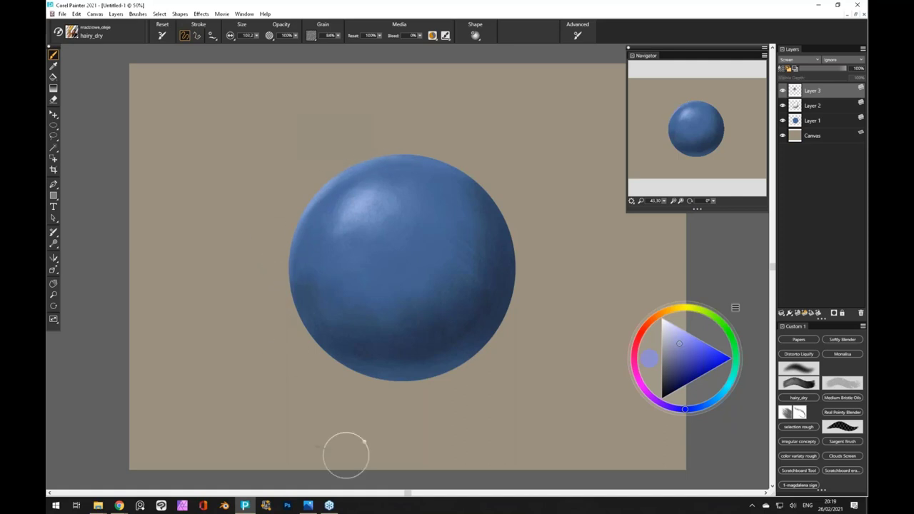
# Collapse Layers 1–3 into one and blend the highlight with a size-106 gainy blend brush
pyautogui.keyDown('shift'); pyautogui.click(801, 121); pyautogui.keyUp('shift')
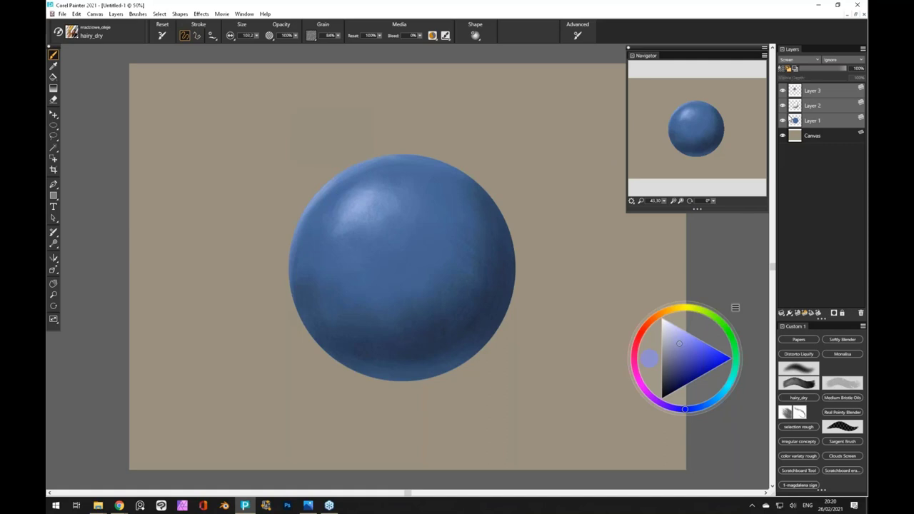
pyautogui.rightClick(831, 92)
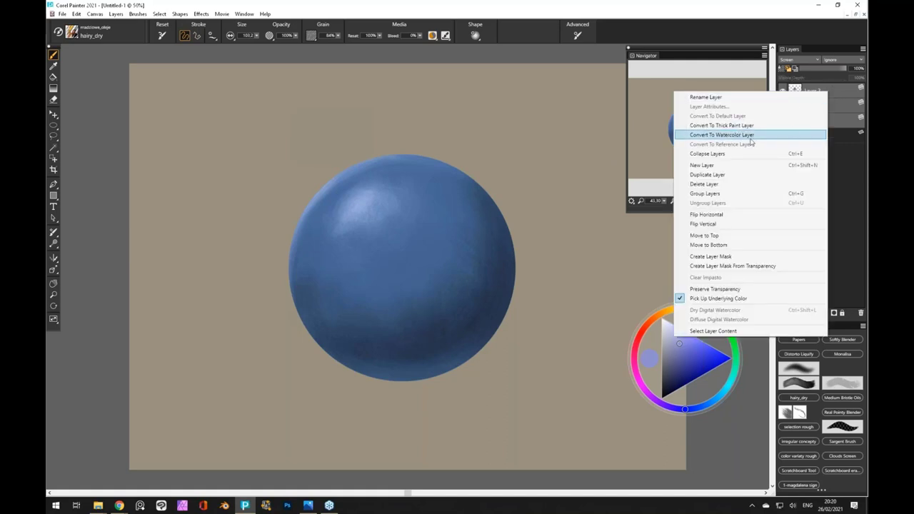
pyautogui.click(802, 93)
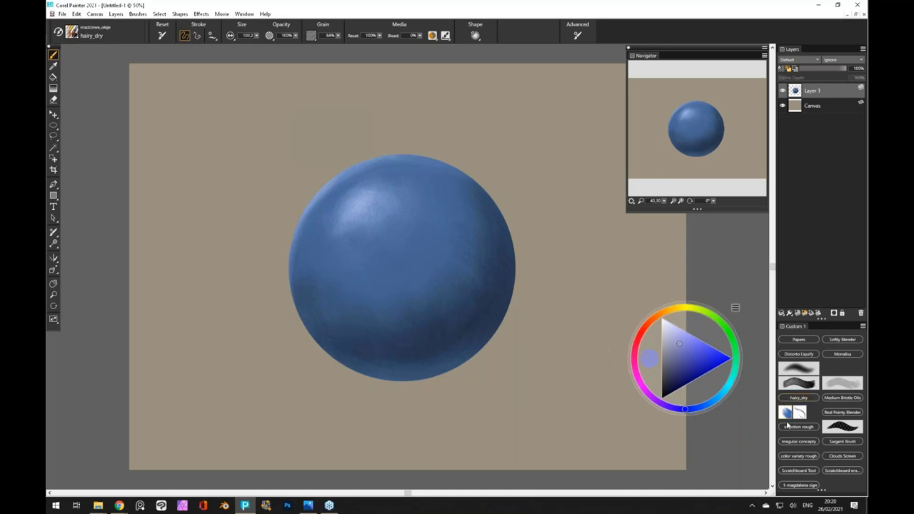
pyautogui.click(842, 384)
pyautogui.moveTo(386, 267); pyautogui.dragTo(464, 269)
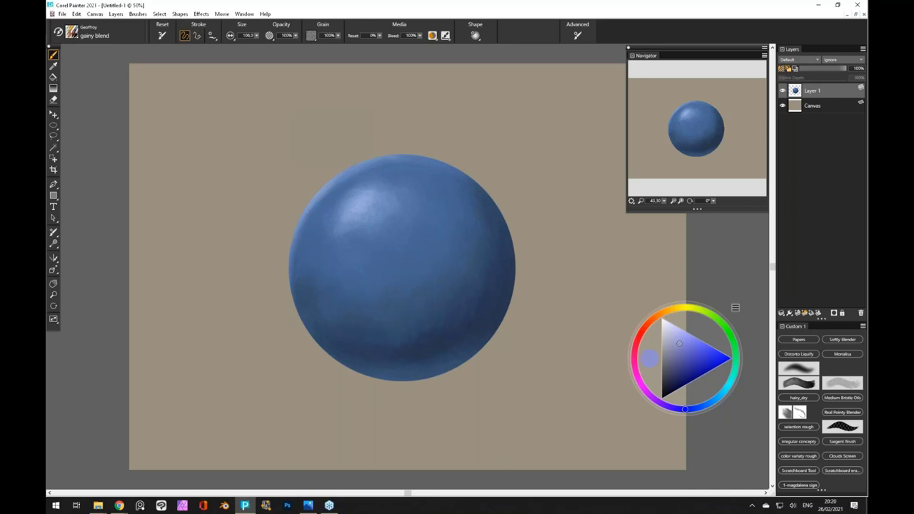
pyautogui.moveTo(402, 281)
pyautogui.mouseDown()
pyautogui.moveTo(365, 212)
pyautogui.moveTo(352, 220)
pyautogui.moveTo(394, 189)
pyautogui.mouseUp()
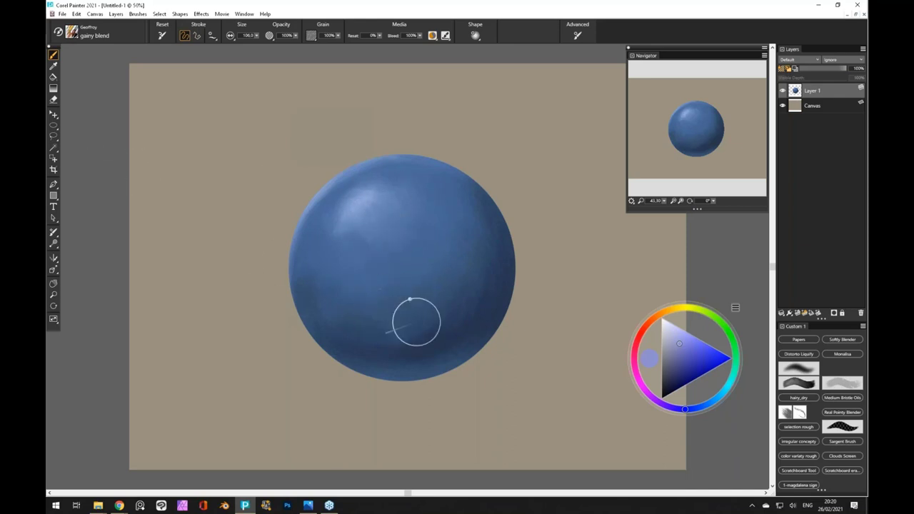
# With the flat oil canvas brush at 31.6, sample sphere blues and try a light stroke, then undo it
pyautogui.click(797, 384)
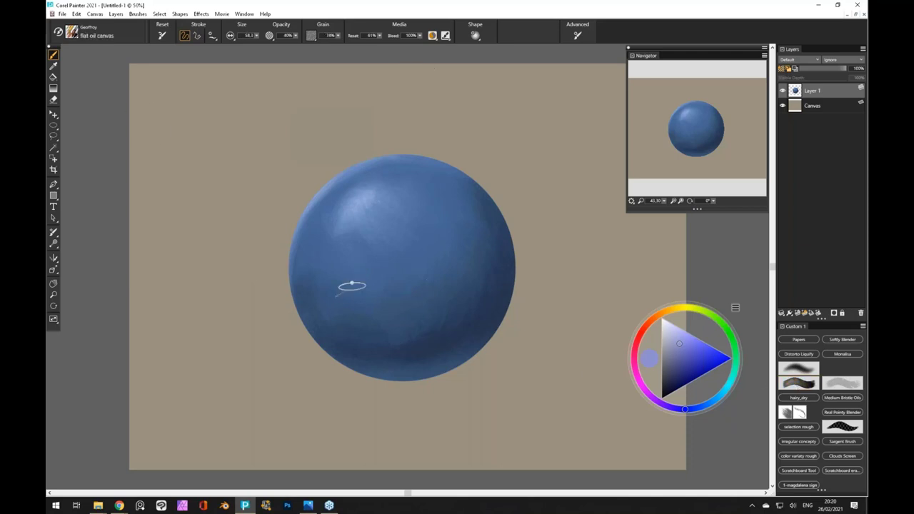
pyautogui.keyDown('alt'); pyautogui.click(426, 259); pyautogui.keyUp('alt')
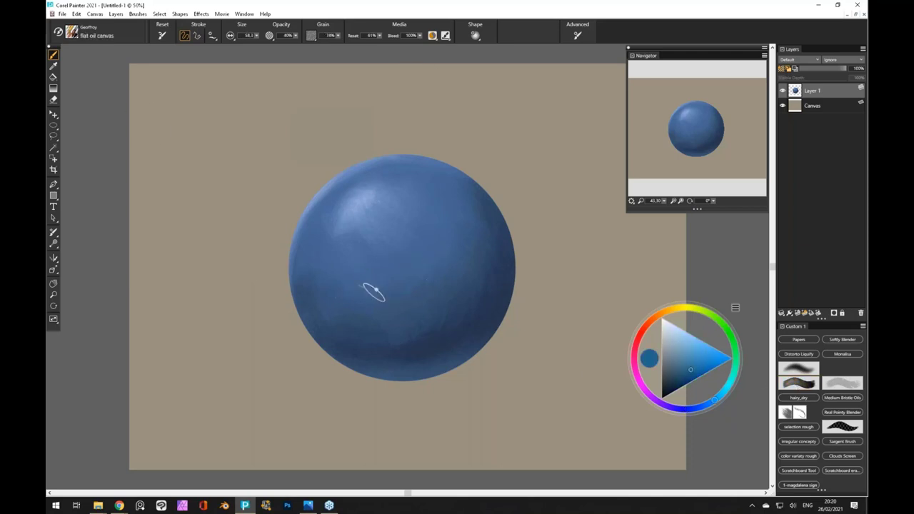
pyautogui.keyDown('alt'); pyautogui.click(413, 267); pyautogui.keyUp('alt')
pyautogui.keyDown('alt'); pyautogui.click(367, 326); pyautogui.keyUp('alt')
pyautogui.keyDown('alt'); pyautogui.click(439, 339); pyautogui.keyUp('alt')
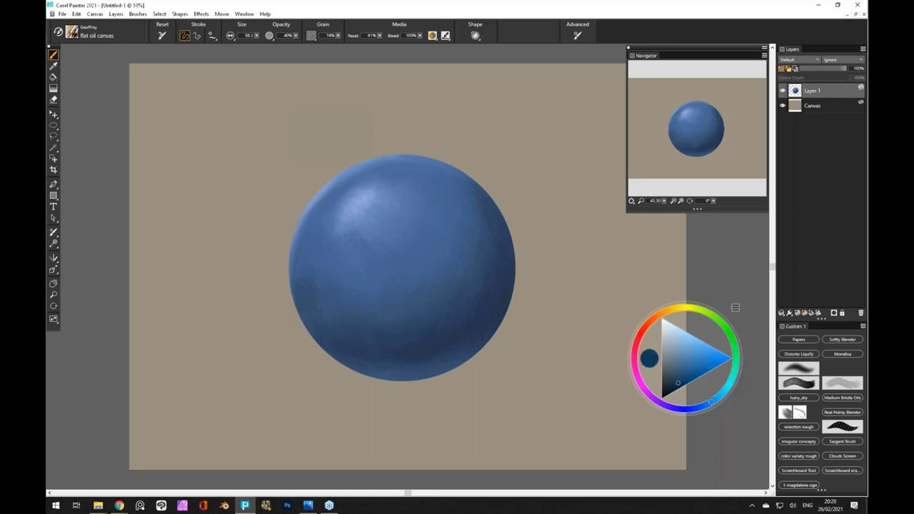
pyautogui.keyDown('alt'); pyautogui.click(339, 288); pyautogui.keyUp('alt')
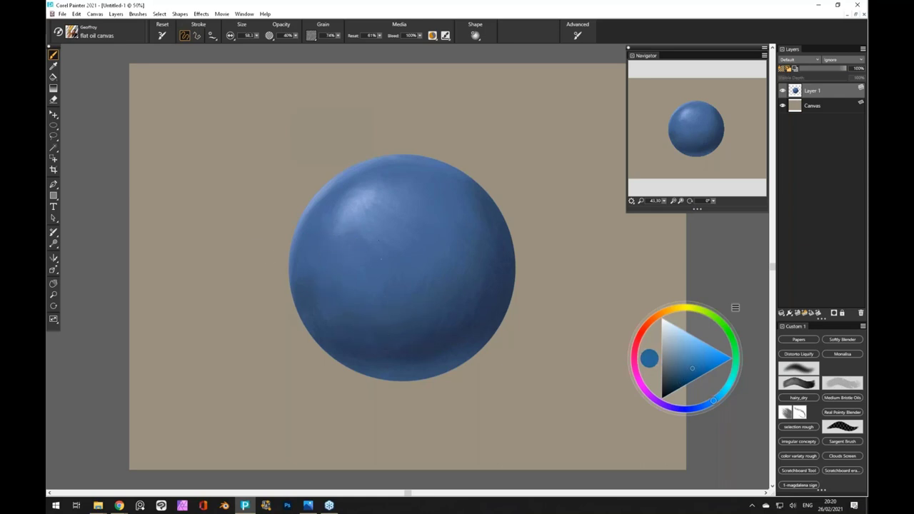
pyautogui.keyDown('alt'); pyautogui.click(361, 206); pyautogui.keyUp('alt')
pyautogui.press('[')
pyautogui.press('[')
pyautogui.press('[')
pyautogui.moveTo(372, 255)
pyautogui.mouseDown()
pyautogui.moveTo(403, 298)
pyautogui.moveTo(457, 266)
pyautogui.moveTo(428, 300)
pyautogui.moveTo(327, 305)
pyautogui.moveTo(292, 266)
pyautogui.mouseUp()
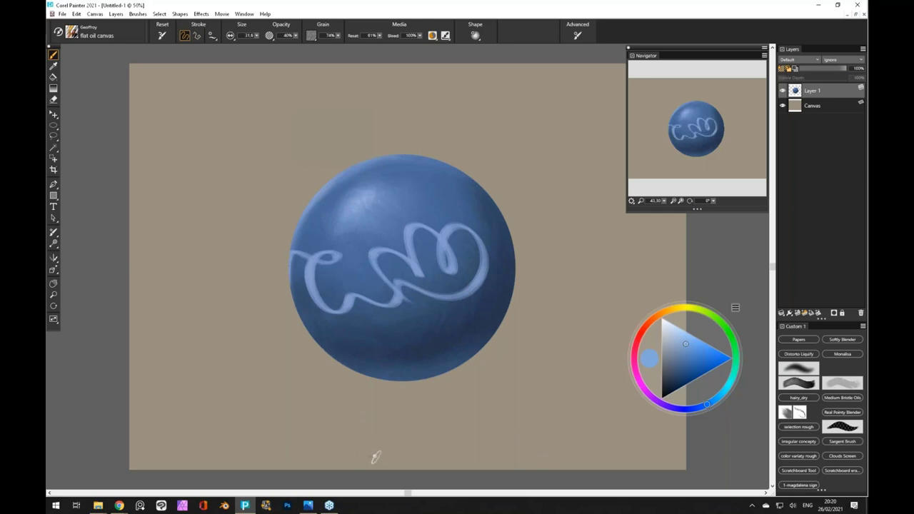
pyautogui.hotkey('ctrl', 'z')
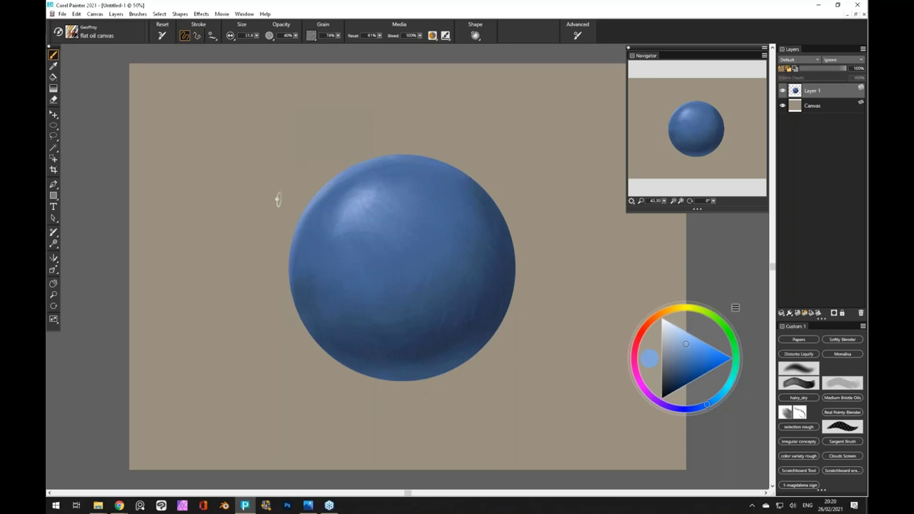
# Pick a slightly darker blue, then minimise Untitled-1 to reveal vessel.psd and the other windows
pyautogui.keyDown('alt'); pyautogui.click(362, 174); pyautogui.keyUp('alt')
pyautogui.click(848, 16)
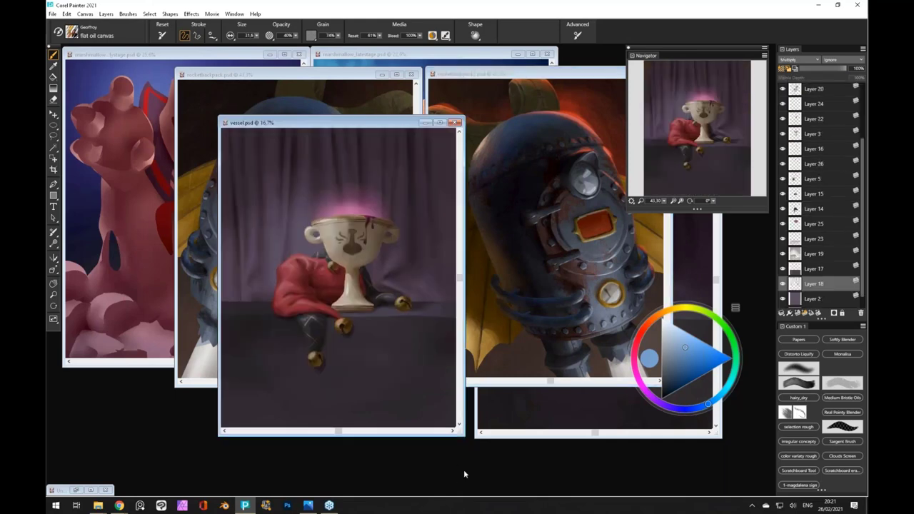
# Maximize vessel.psd and hide Layers 21, 20, 24, 22, 3 and 16 with the cup details
pyautogui.click(440, 121)
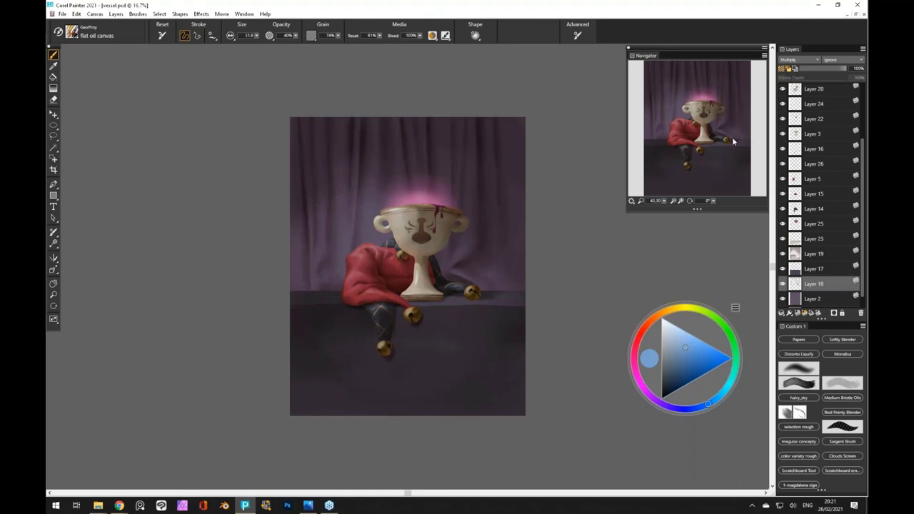
pyautogui.scroll(1, 801, 130)
pyautogui.scroll(3, 802, 130)
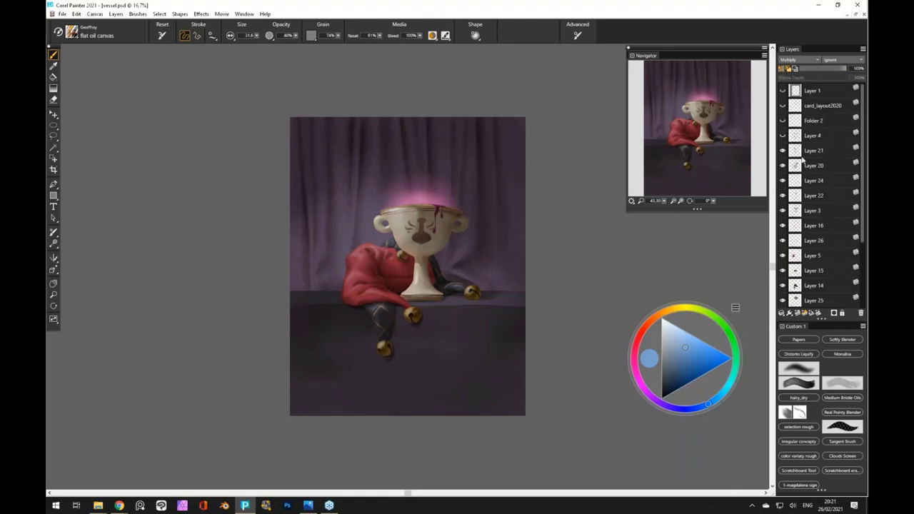
pyautogui.scroll(-1, 797, 165)
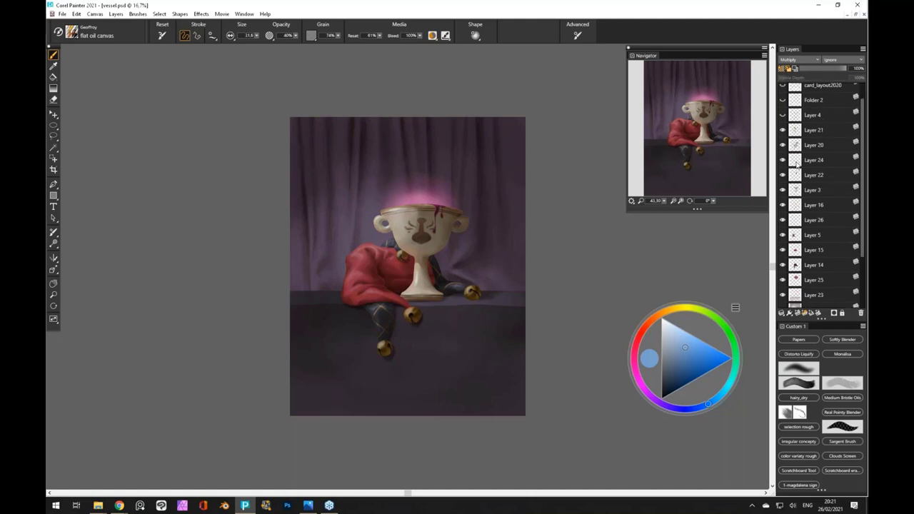
pyautogui.click(782, 129)
pyautogui.click(781, 145)
pyautogui.click(781, 160)
pyautogui.click(781, 175)
pyautogui.click(782, 190)
pyautogui.click(782, 205)
# Hide Layers 5, 15, 14, 25, 23, 17, 19 and 18, leaving only the purple base
pyautogui.click(782, 235)
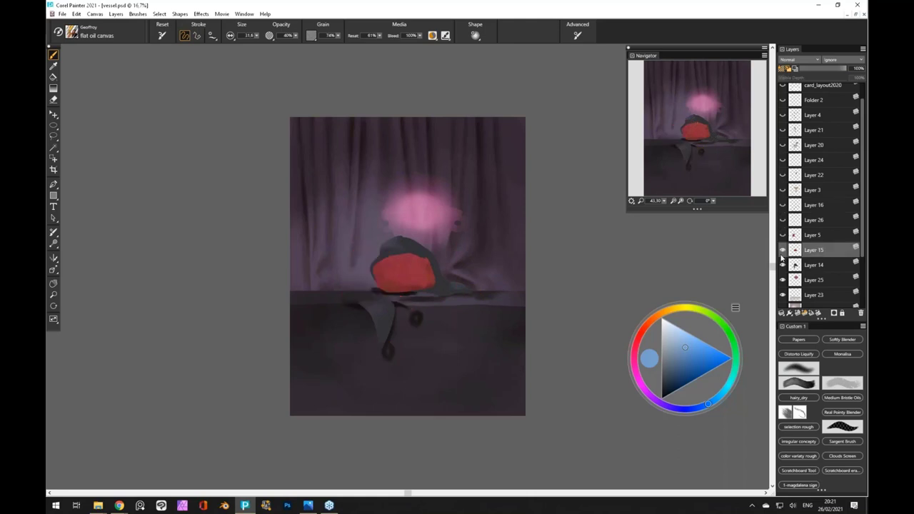
pyautogui.click(781, 250)
pyautogui.click(782, 265)
pyautogui.click(781, 280)
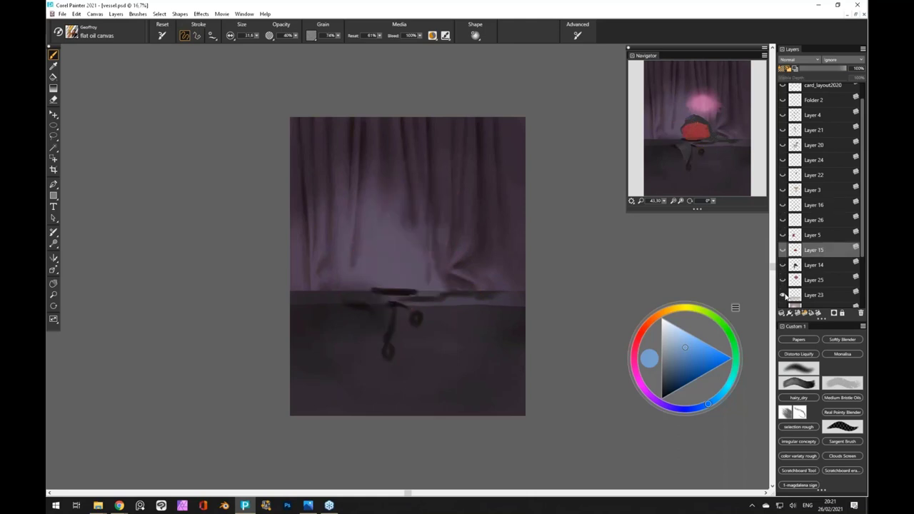
pyautogui.click(782, 294)
pyautogui.scroll(-4, 789, 289)
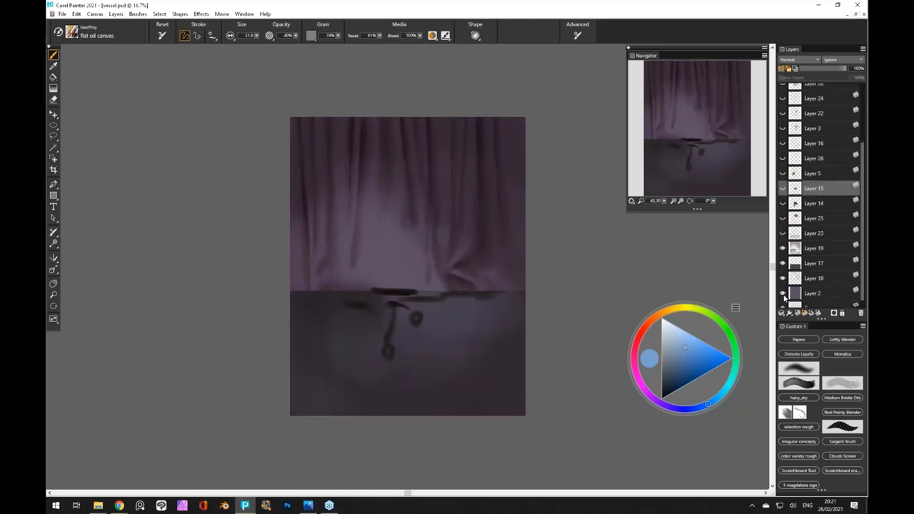
pyautogui.click(782, 255)
pyautogui.click(782, 240)
pyautogui.click(783, 271)
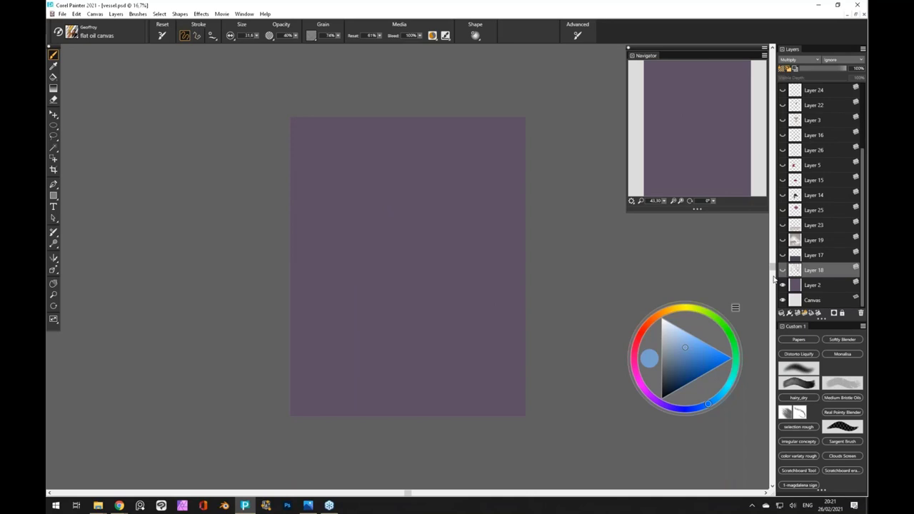
# Show the curtains on Layer 18 and switch its composite method to Default, then back to Multiply
pyautogui.click(783, 270)
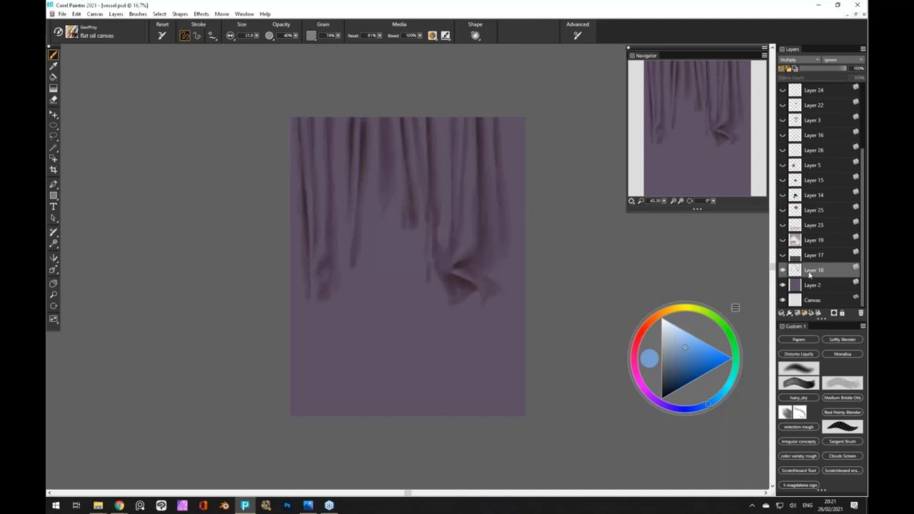
pyautogui.click(787, 60)
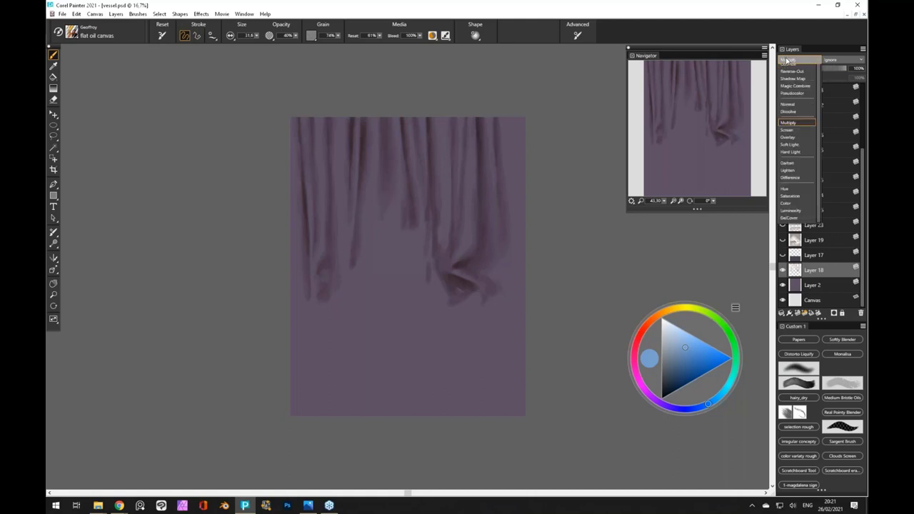
pyautogui.click(789, 69)
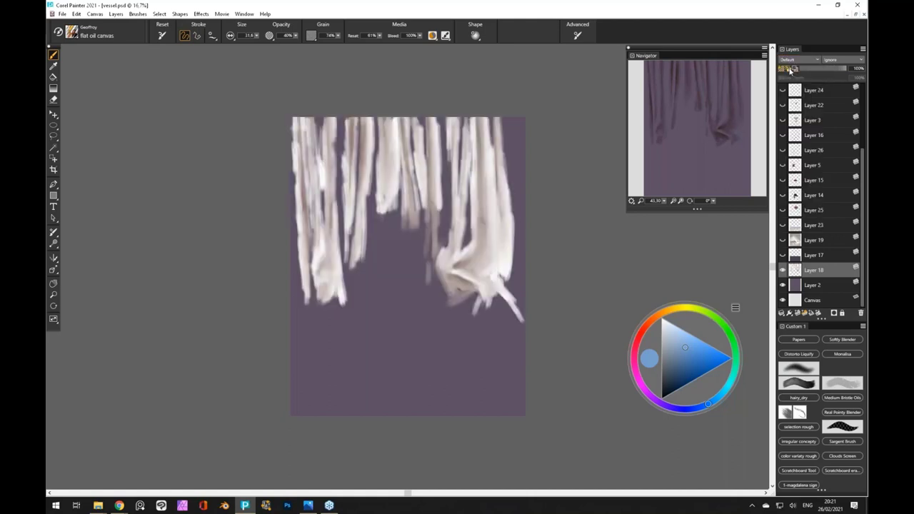
pyautogui.hotkey('ctrl', '+')
pyautogui.hotkey('ctrl', '+')
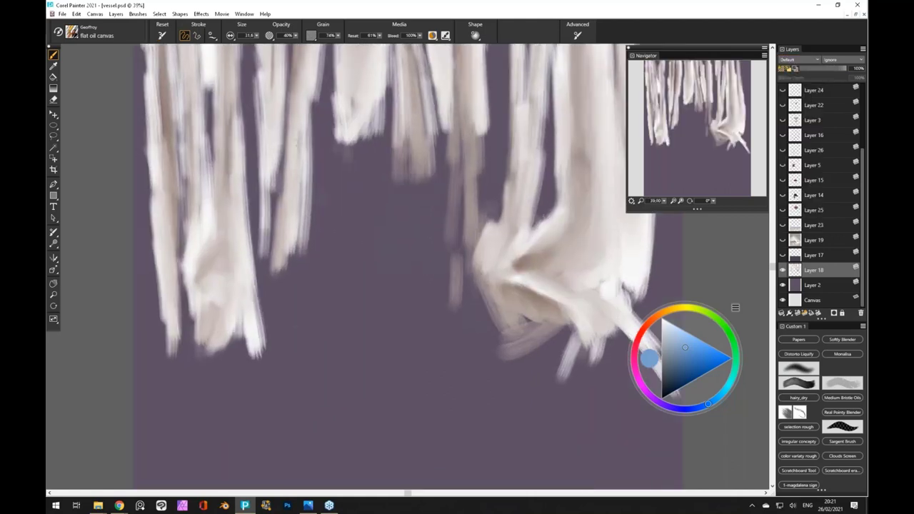
pyautogui.scroll(3, 407, 264)
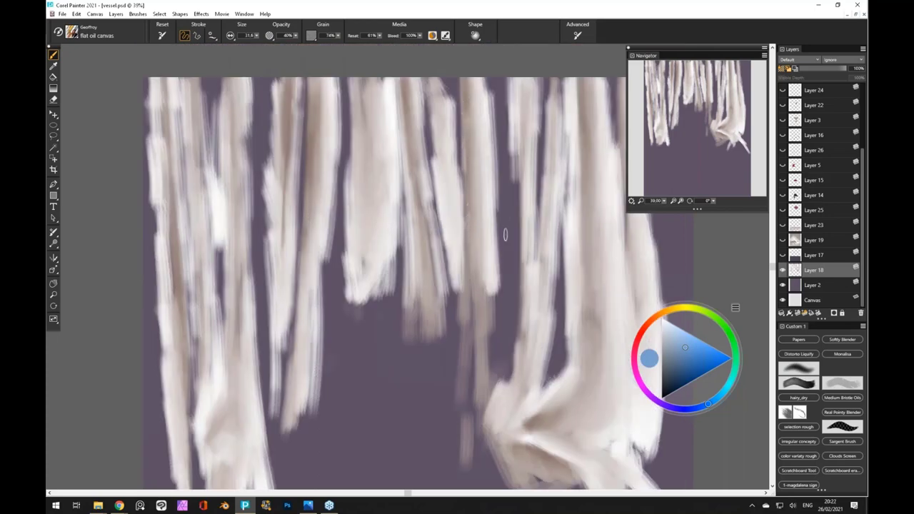
pyautogui.click(798, 59)
pyautogui.click(788, 141)
pyautogui.hotkey('ctrl', '-')
pyautogui.hotkey('ctrl', '-')
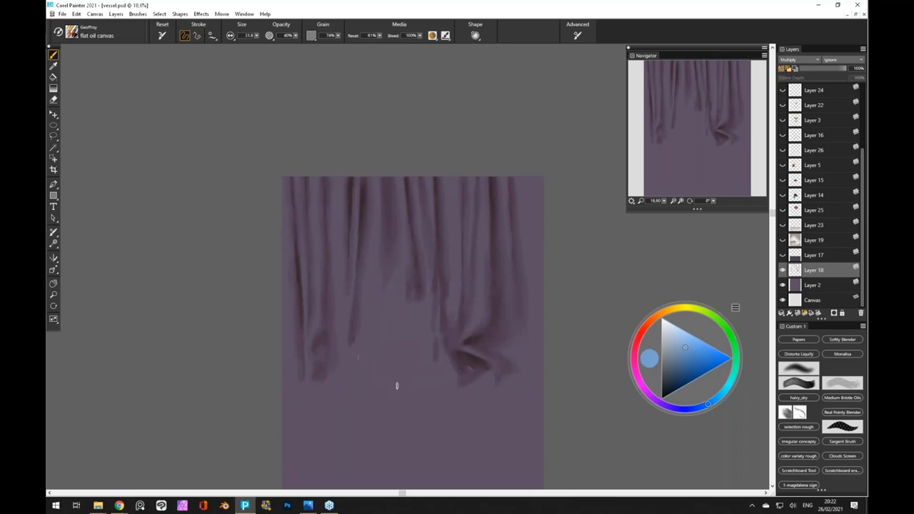
pyautogui.hotkey('ctrl', '+')
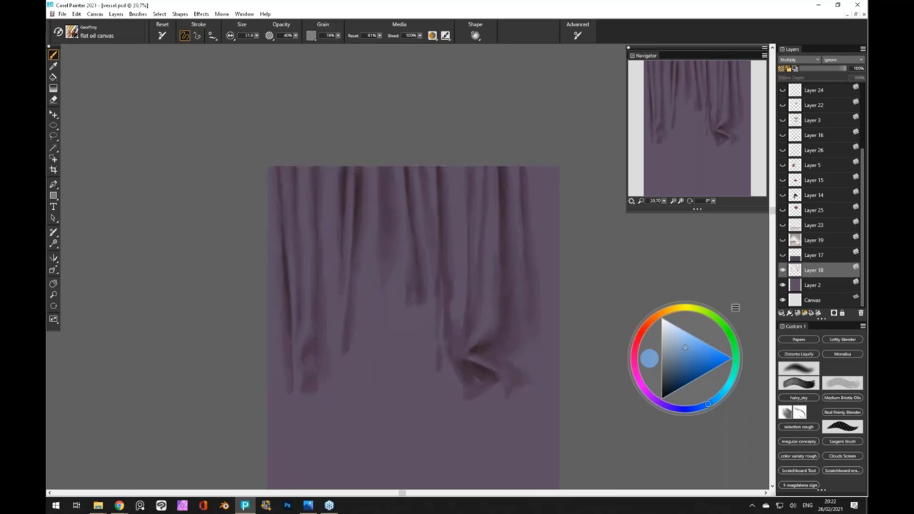
# Show the table band on Layer 17 and the shadowed scene on Layer 19, making Layer 19 active
pyautogui.click(782, 256)
pyautogui.scroll(-5, 286, 371)
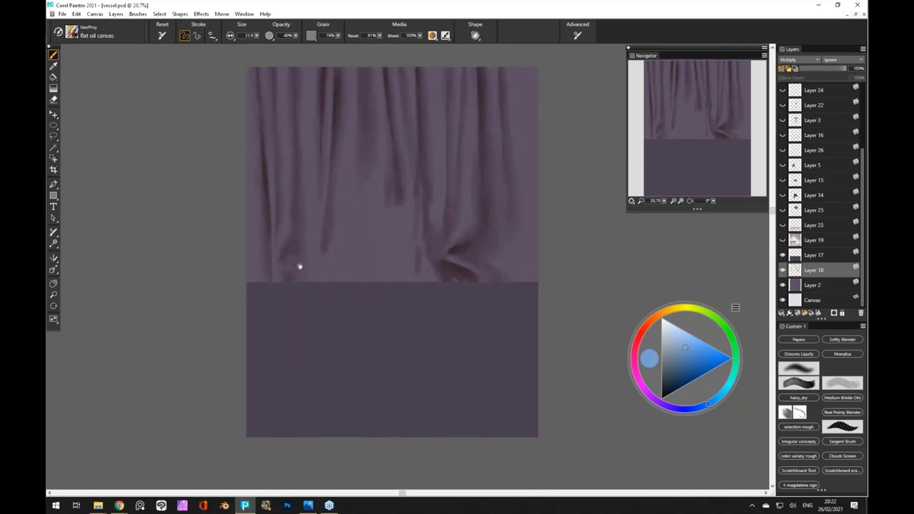
pyautogui.scroll(1, 300, 270)
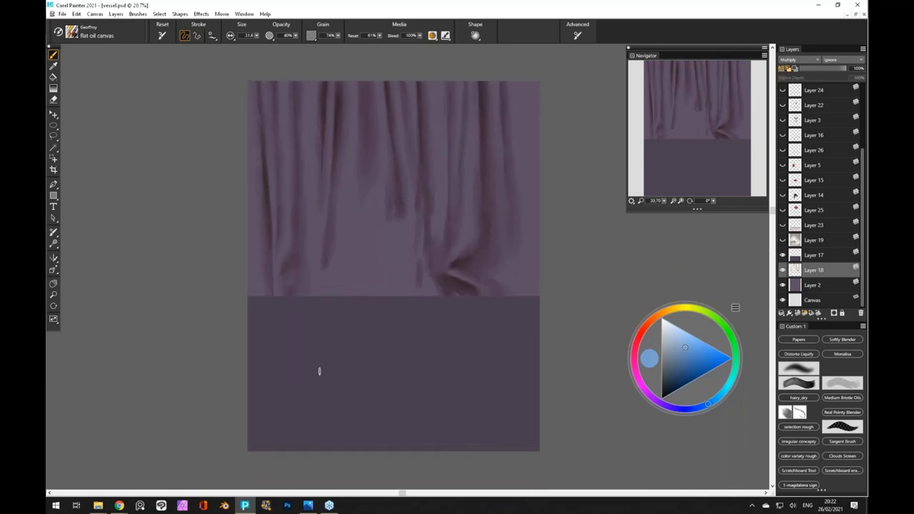
pyautogui.click(783, 241)
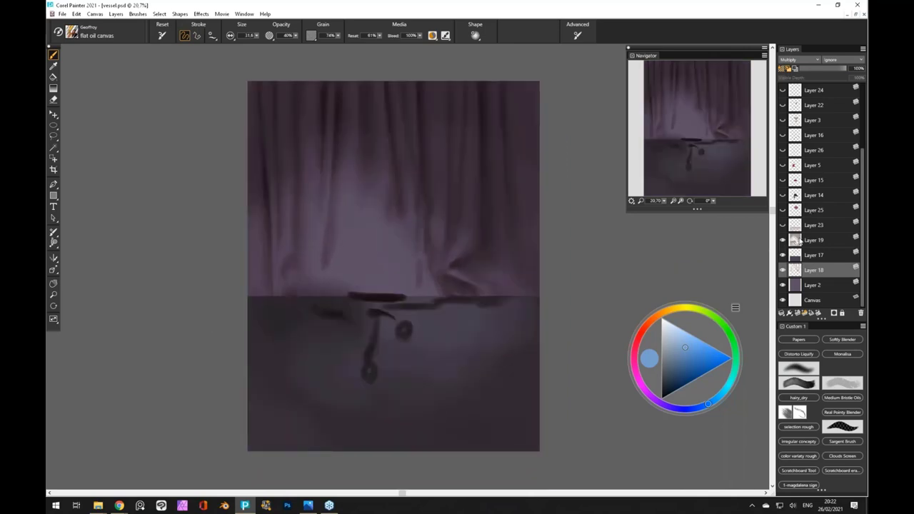
pyautogui.click(801, 241)
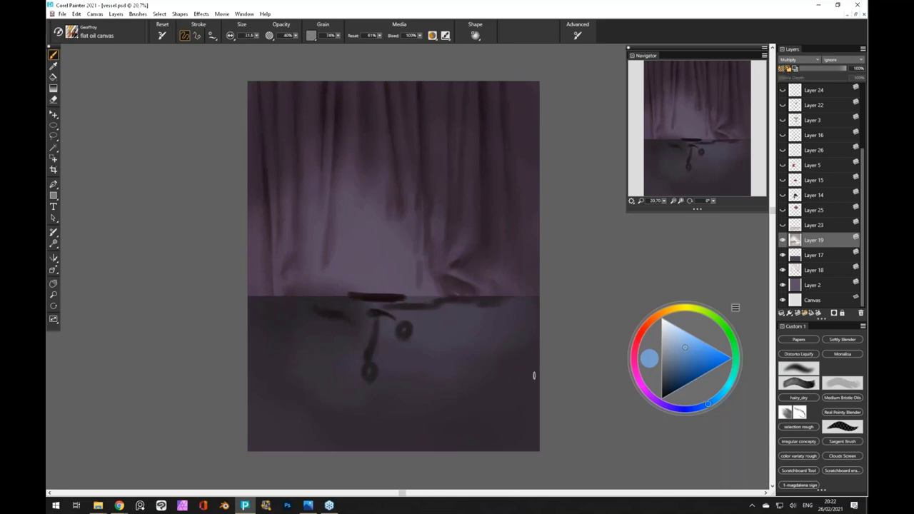
pyautogui.click(782, 225)
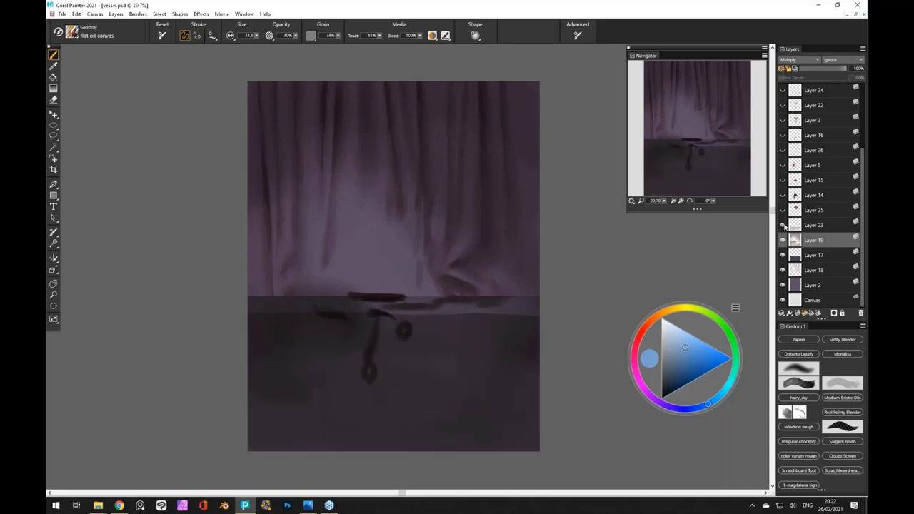
pyautogui.click(782, 226)
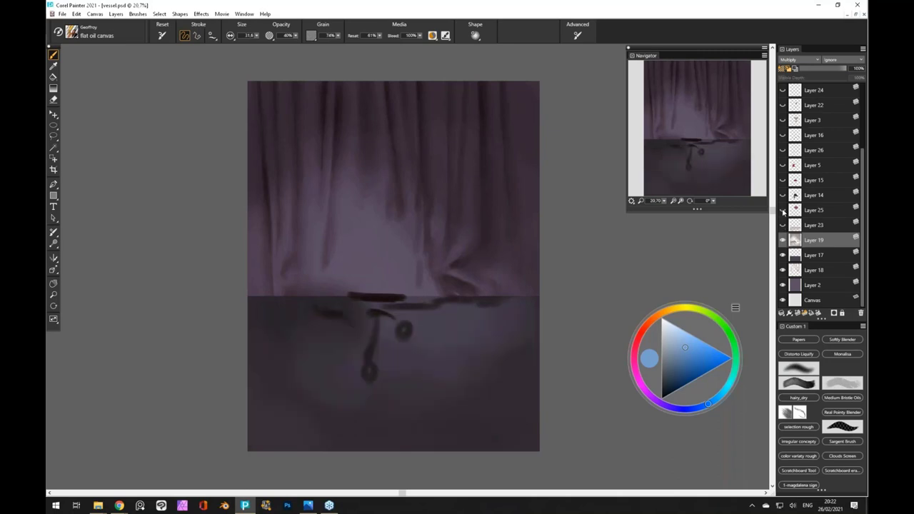
# Show the pink glow, dark vessel, red shape and red cloth on Layers 25, 14, 15 and 5
pyautogui.click(783, 210)
pyautogui.click(782, 225)
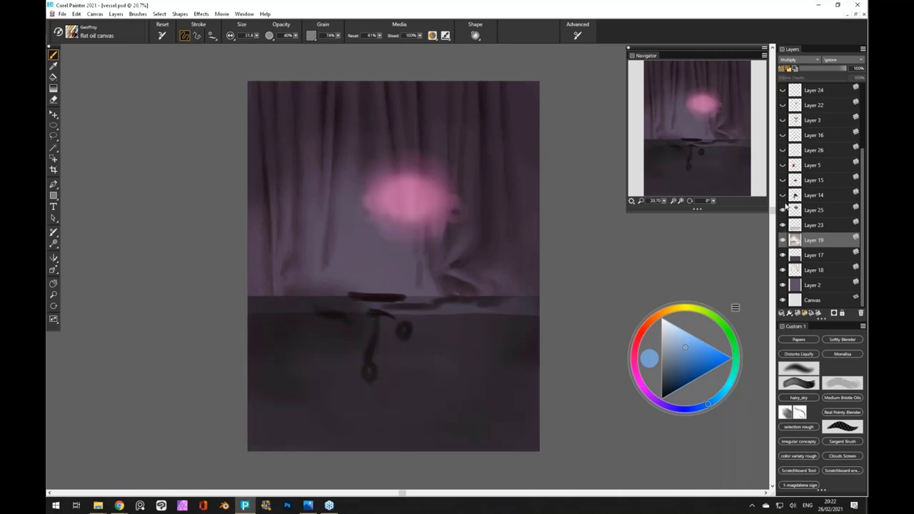
pyautogui.click(793, 196)
pyautogui.click(782, 194)
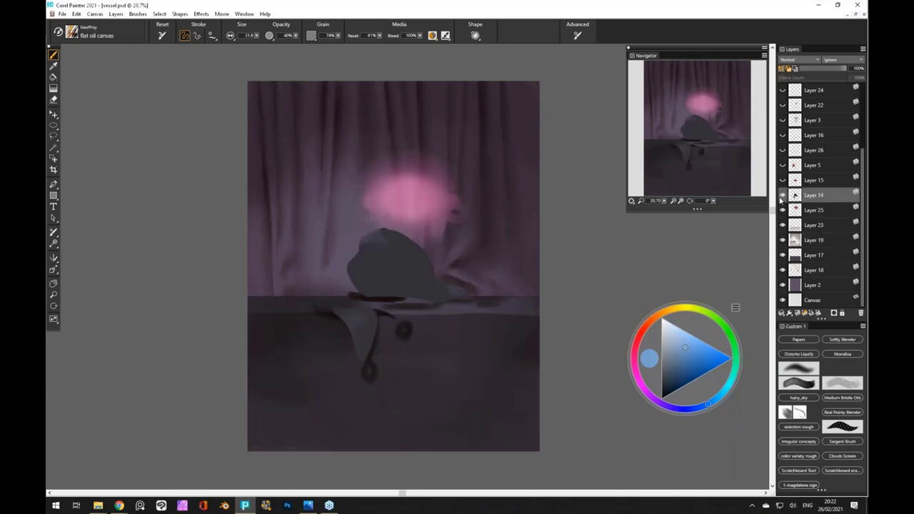
pyautogui.click(782, 180)
pyautogui.click(783, 165)
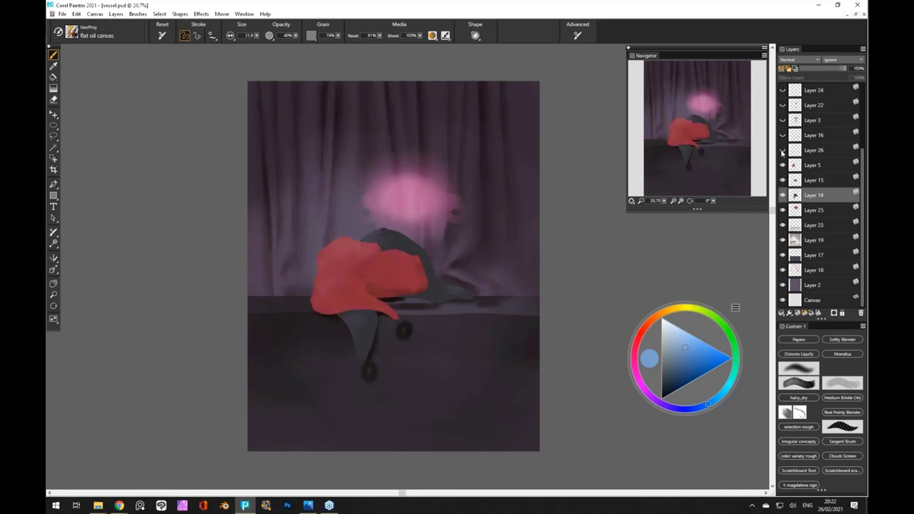
# Show the gold lines, gold balls and cream cup on Layers 26, 16 and 3, keeping Layer 22's face markings hidden
pyautogui.click(782, 151)
pyautogui.click(782, 135)
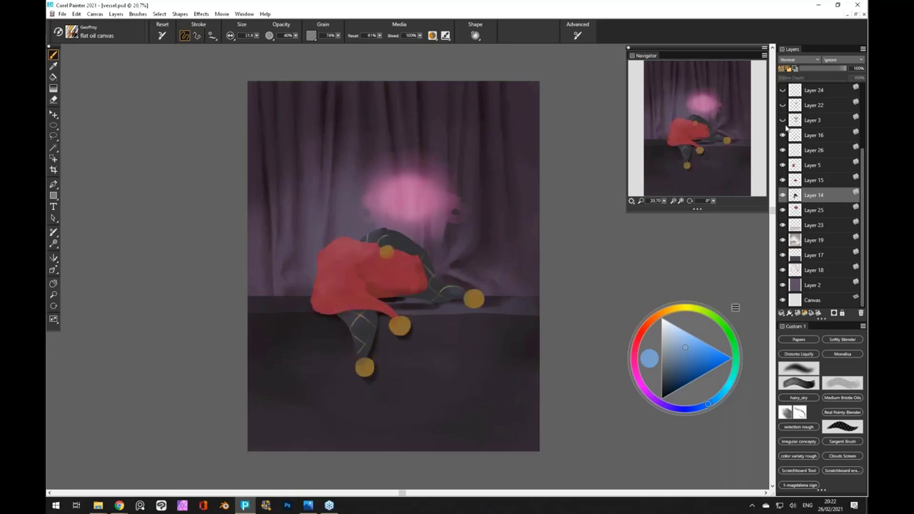
pyautogui.click(782, 120)
pyautogui.click(782, 105)
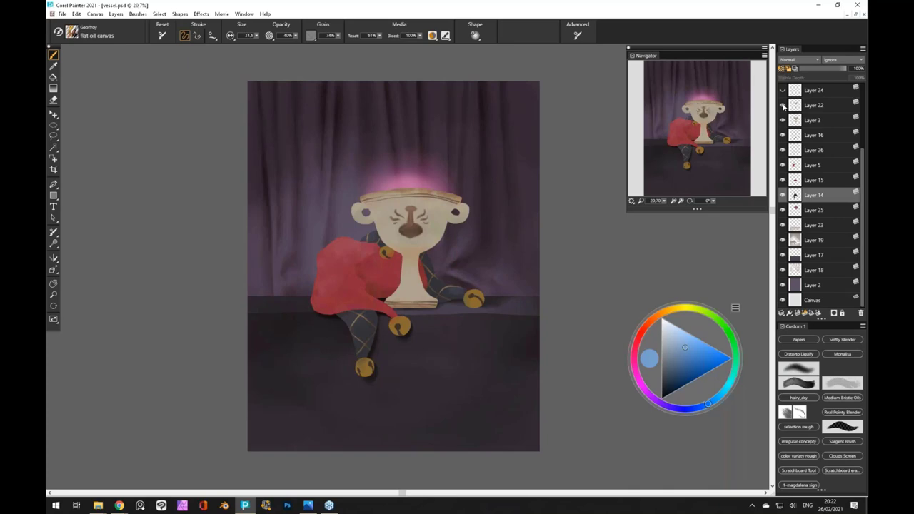
pyautogui.click(782, 105)
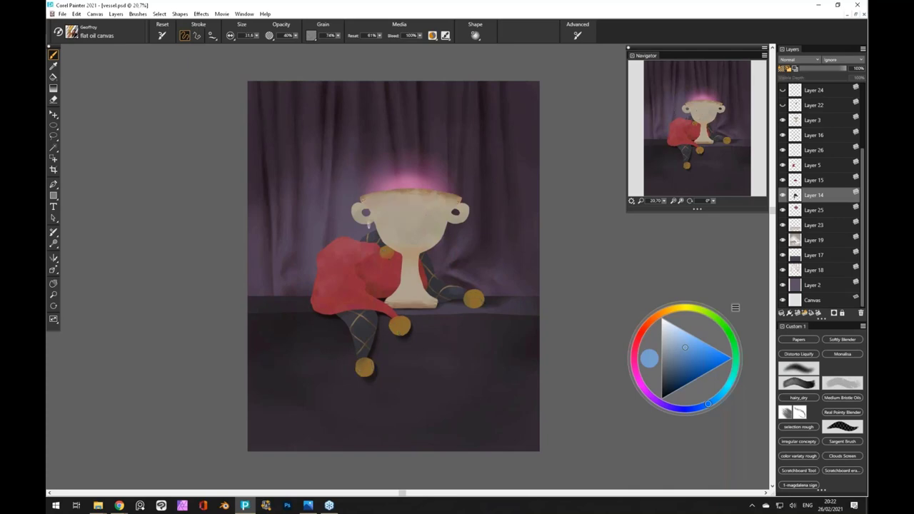
pyautogui.scroll(3, 369, 225)
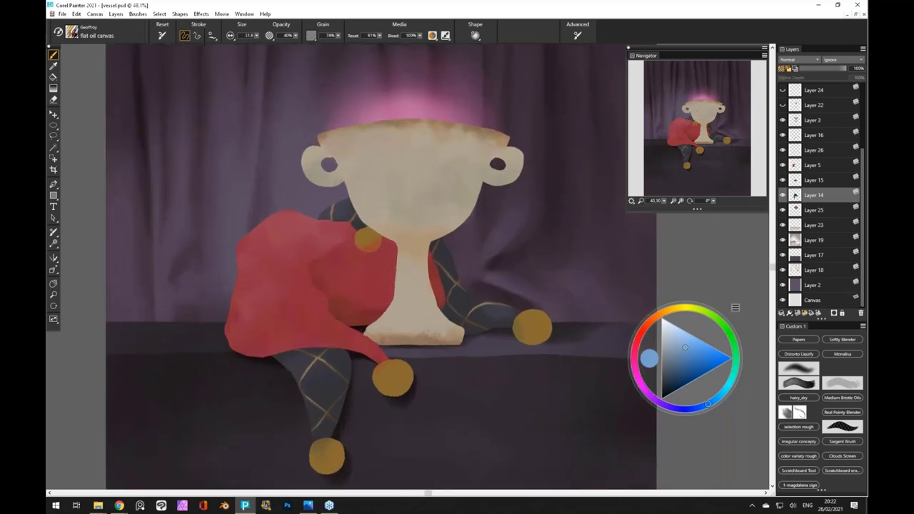
pyautogui.scroll(2, 232, 243)
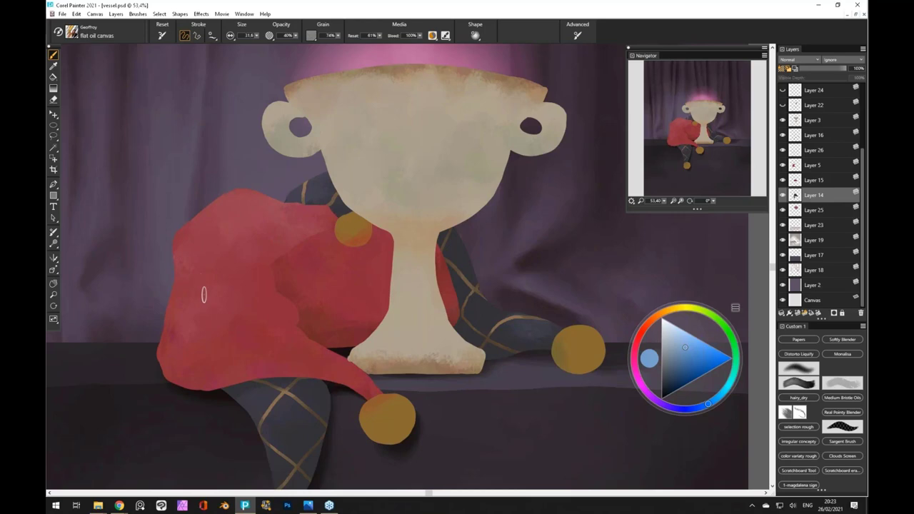
pyautogui.hotkey('ctrl', '+')
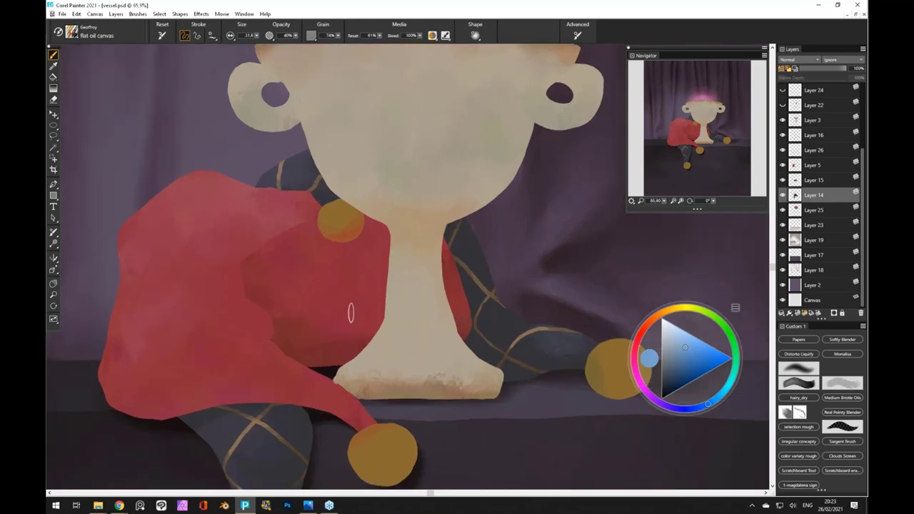
pyautogui.hotkey('ctrl', '-')
pyautogui.hotkey('ctrl', '+')
pyautogui.hotkey('ctrl', '+')
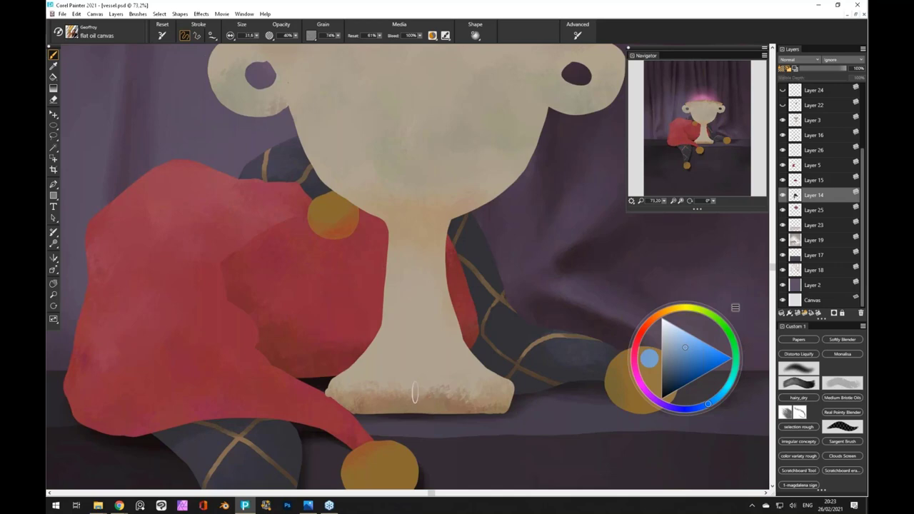
pyautogui.hotkey('ctrl', '-')
pyautogui.hotkey('ctrl', '-')
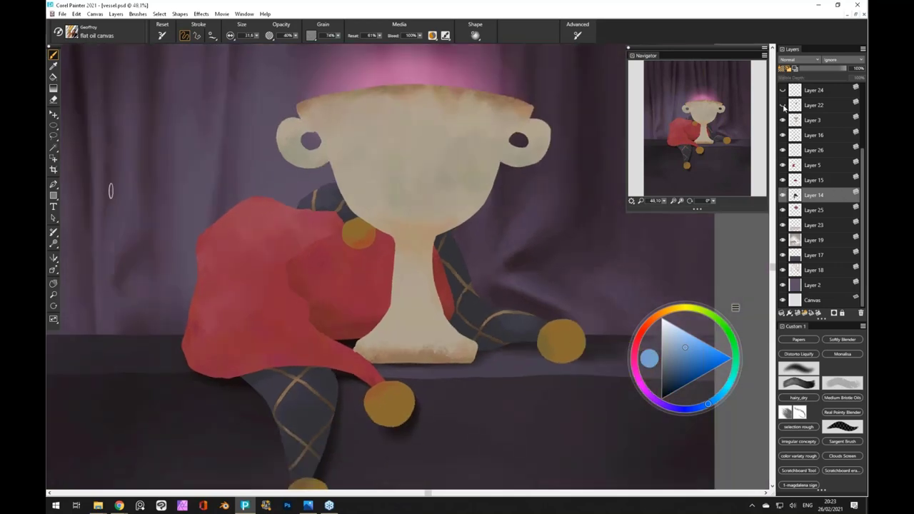
# Reveal the hidden face, blood and shading layers 22, 24 and 20
pyautogui.scroll(2, 783, 107)
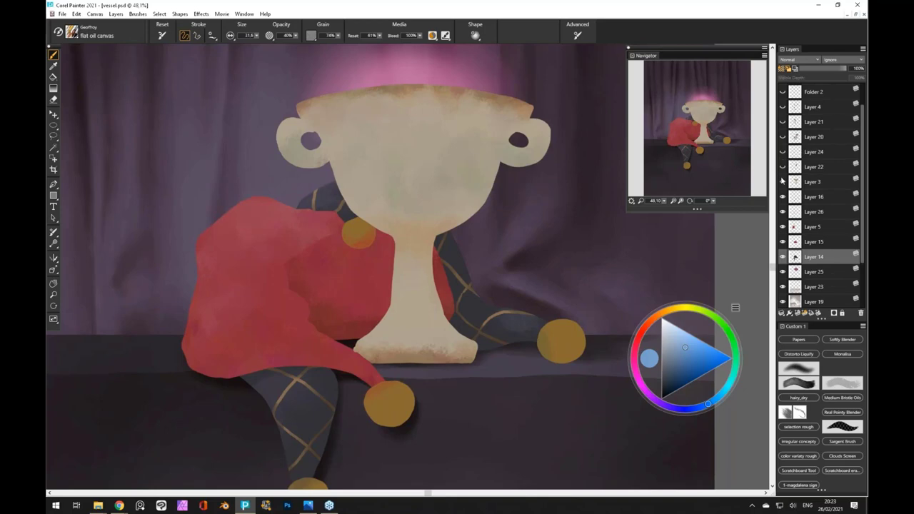
pyautogui.click(783, 166)
pyautogui.click(783, 151)
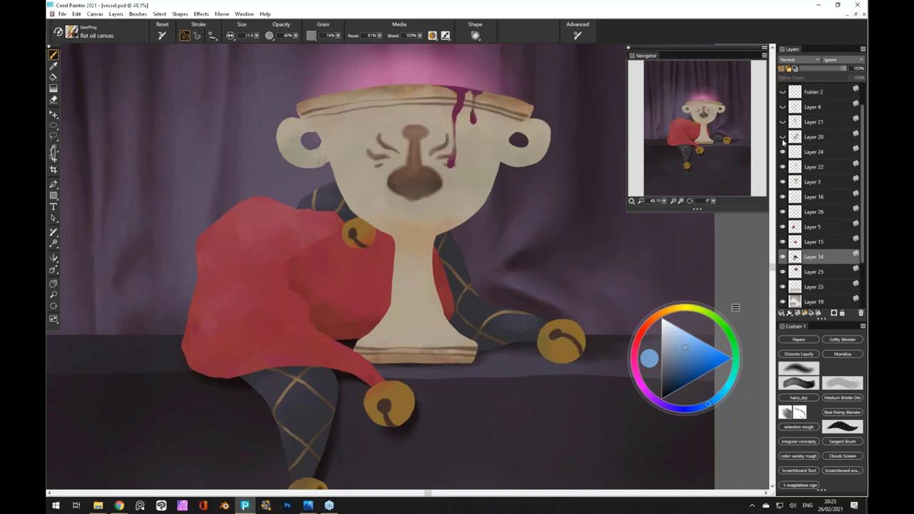
pyautogui.click(783, 136)
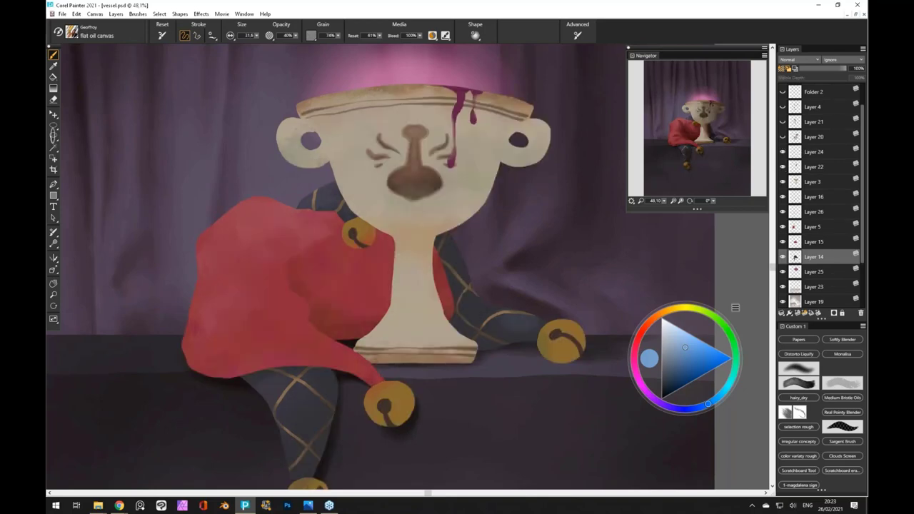
pyautogui.scroll(-2, 411, 197)
pyautogui.scroll(-1, 411, 197)
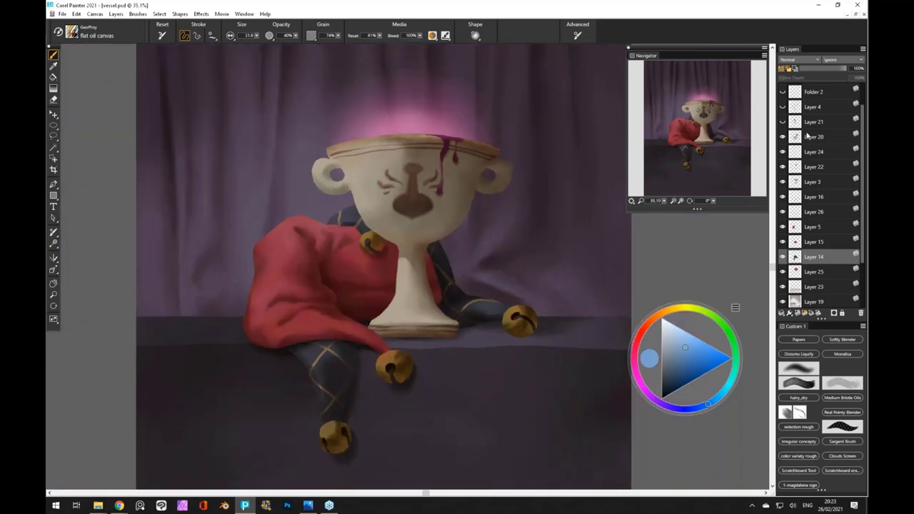
# Compare the chalice with and without Layer 20's shading, then show and select Layer 21's highlight
pyautogui.click(806, 135)
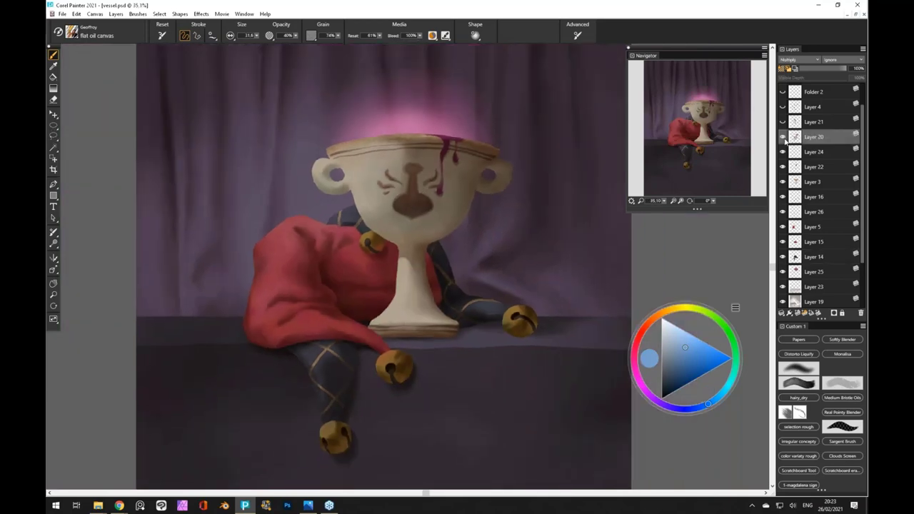
pyautogui.click(783, 137)
pyautogui.click(783, 137)
pyautogui.click(782, 136)
pyautogui.click(782, 136)
pyautogui.click(781, 136)
pyautogui.click(782, 136)
pyautogui.click(782, 137)
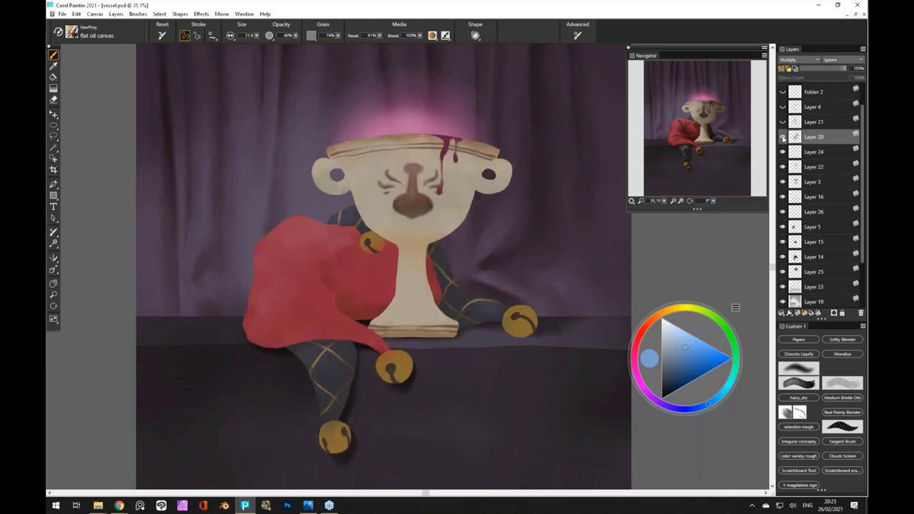
pyautogui.click(783, 137)
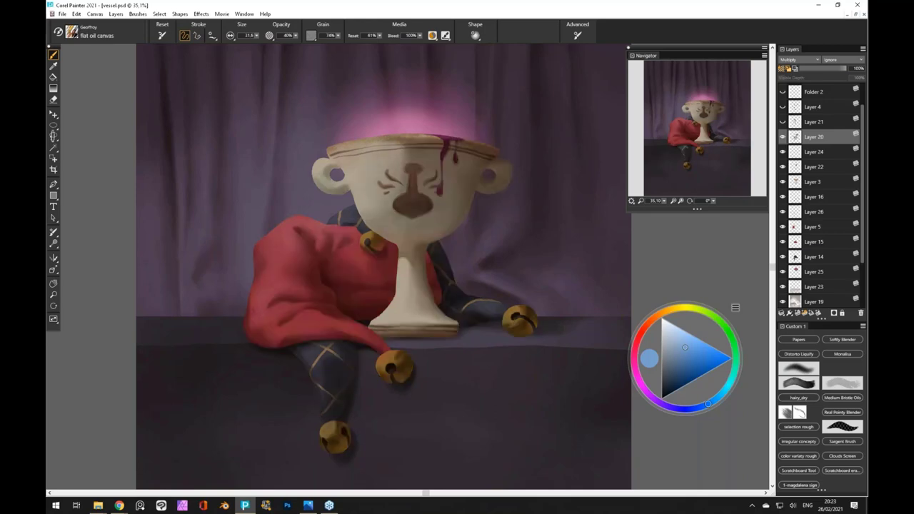
pyautogui.click(782, 122)
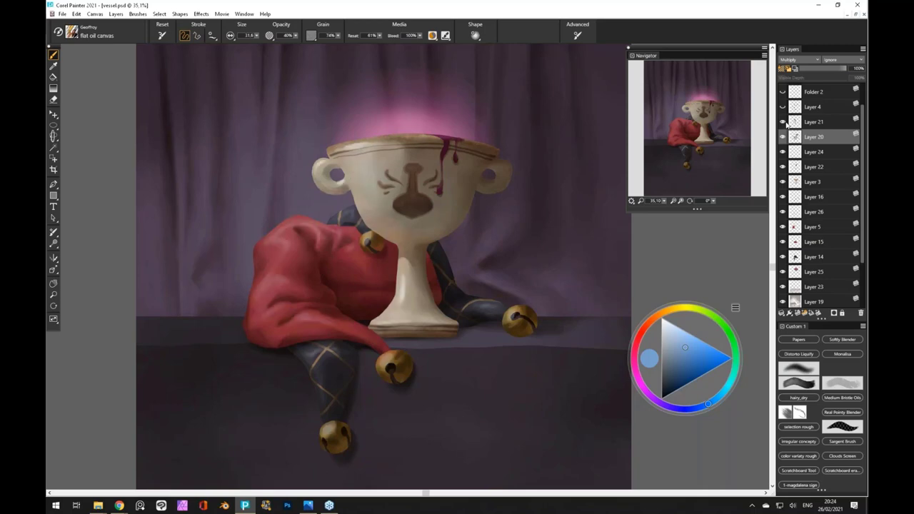
pyautogui.click(805, 123)
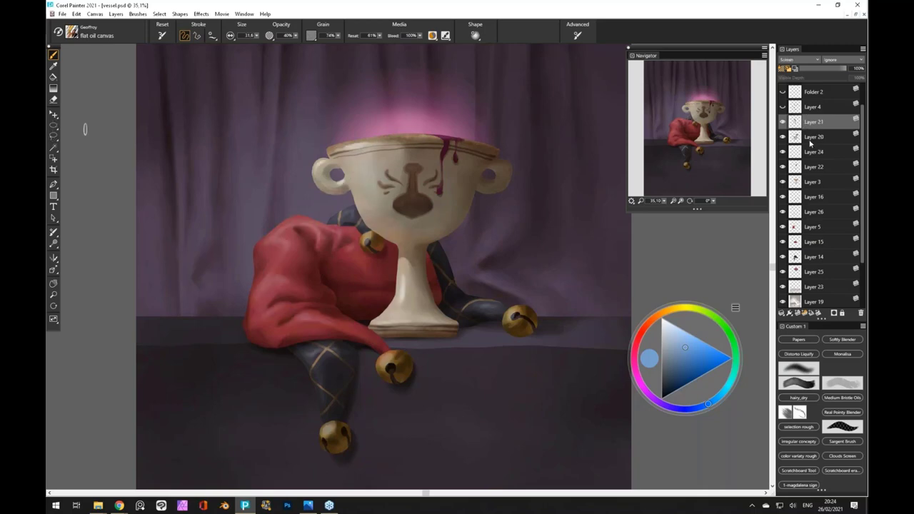
# Toggle Layer 4 to compare the cup's brightness, leaving it hidden
pyautogui.scroll(2, 810, 143)
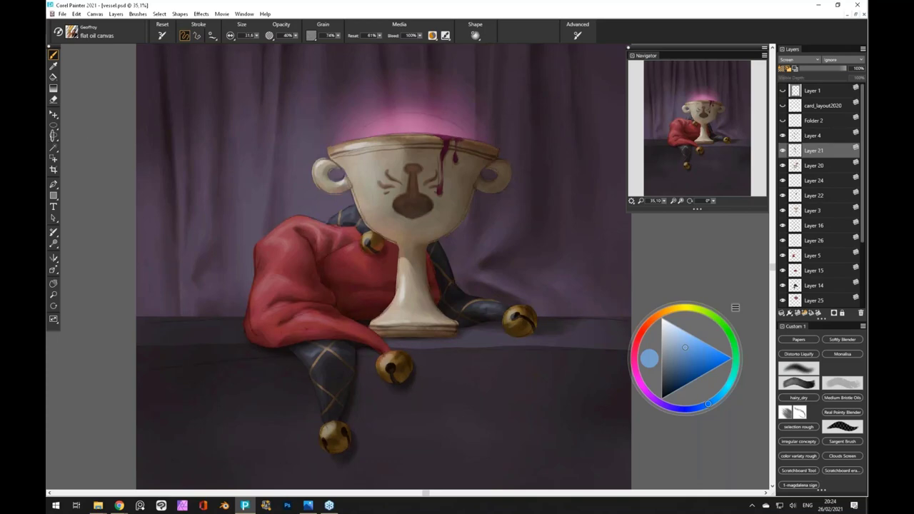
pyautogui.click(783, 135)
pyautogui.click(782, 135)
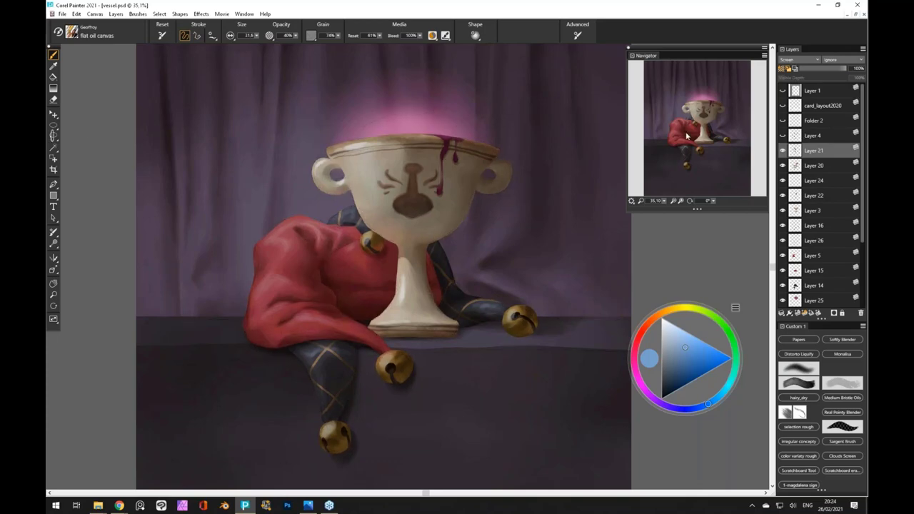
# Restore the document windows so vessel2.psd appears beside vessel.psd
pyautogui.hotkey('ctrl', '-')
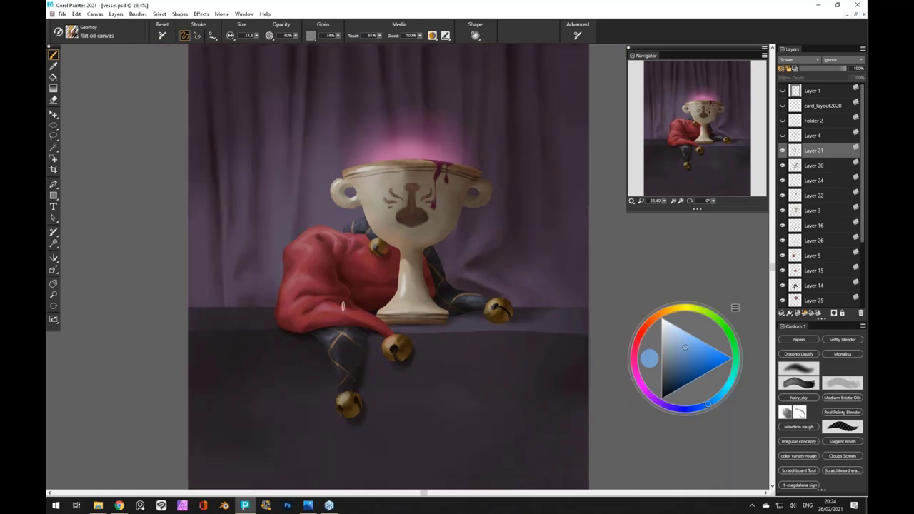
pyautogui.hotkey('ctrl', '-')
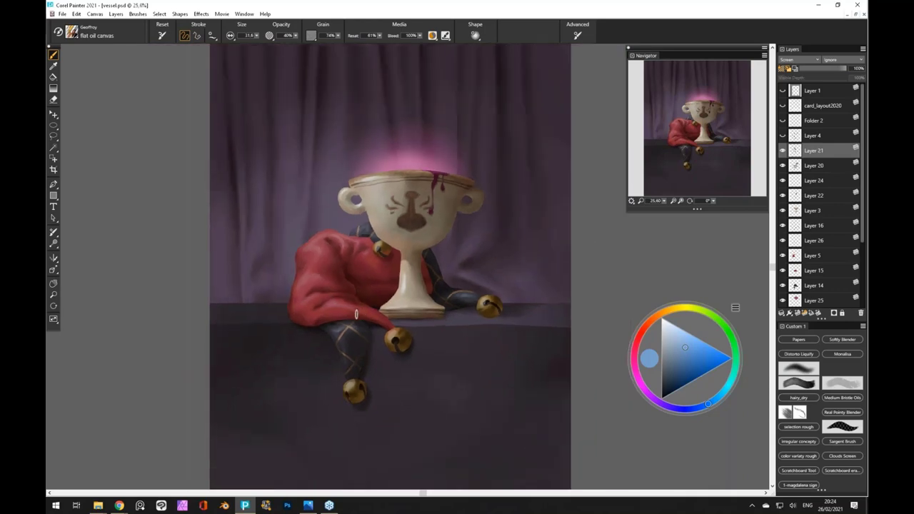
pyautogui.hotkey('ctrl', '+')
pyautogui.hotkey('ctrl', '+')
pyautogui.hotkey('ctrl', '+')
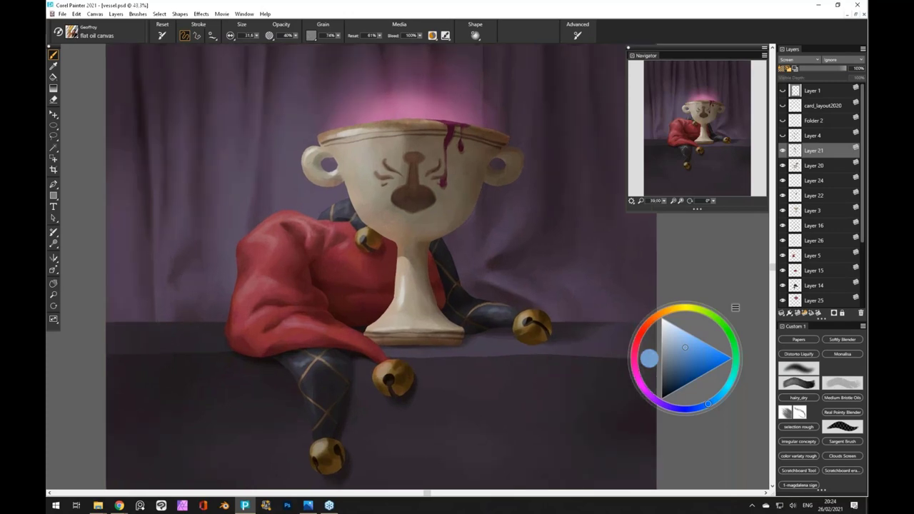
pyautogui.hotkey('ctrl', '+')
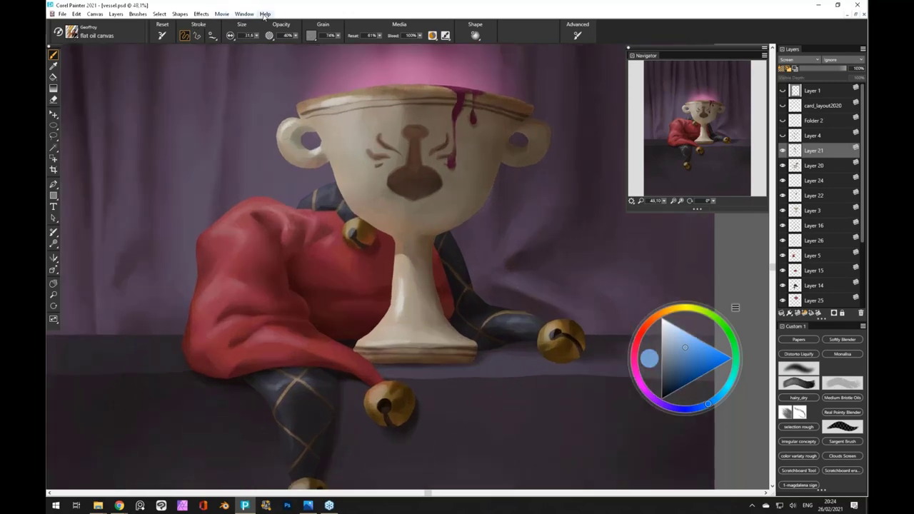
pyautogui.click(855, 14)
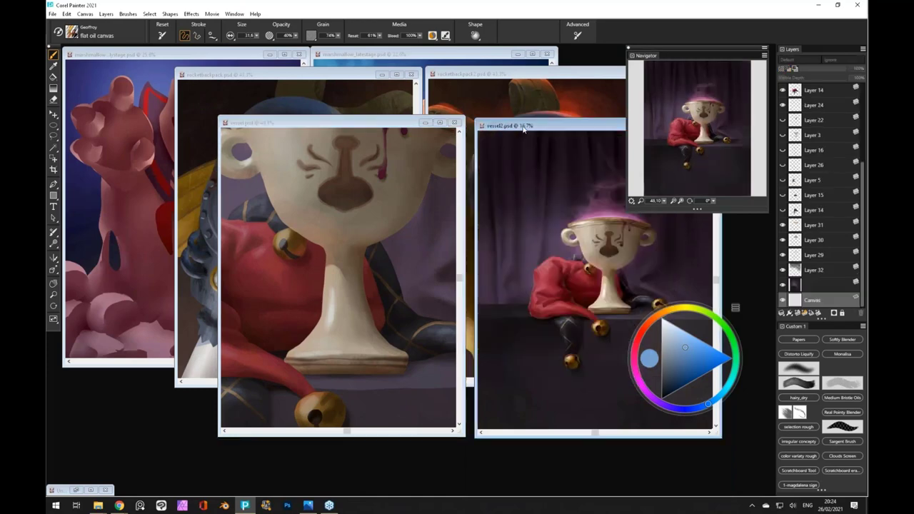
# Zoom in on vessel2.psd and pan across the goblet and hat, from base to smoke
pyautogui.scroll(2, 408, 266)
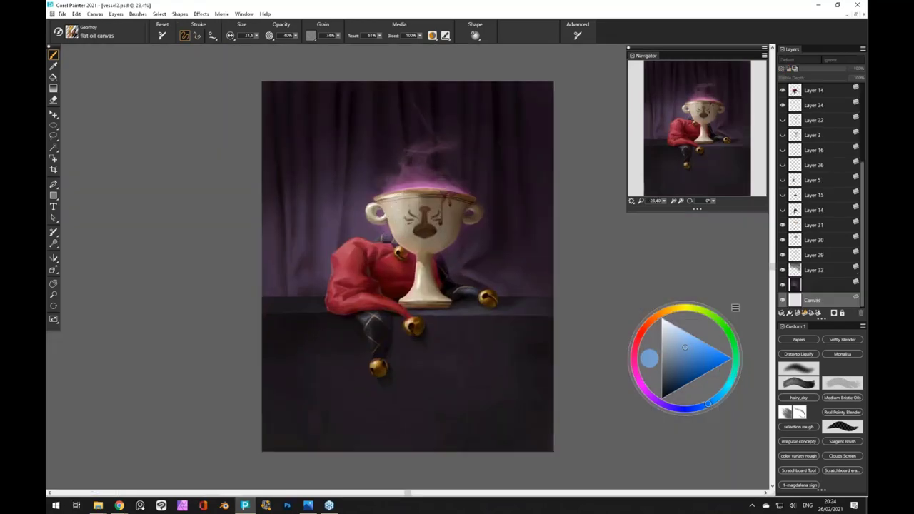
pyautogui.scroll(5, 399, 278)
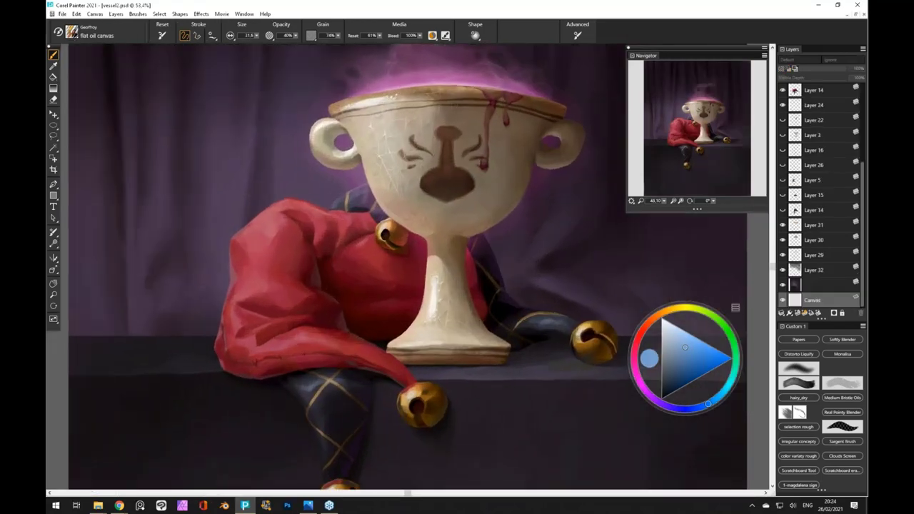
pyautogui.scroll(1, 414, 235)
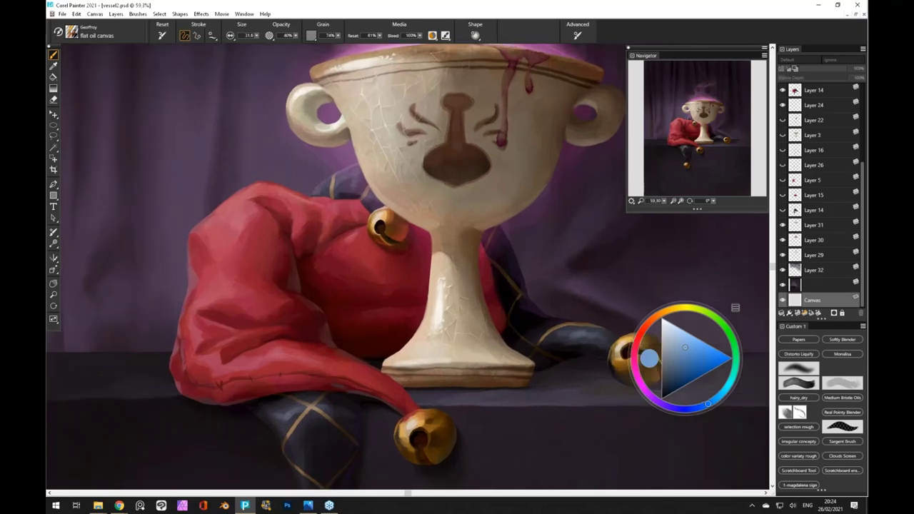
pyautogui.moveTo(295, 273); pyautogui.dragTo(326, 262)
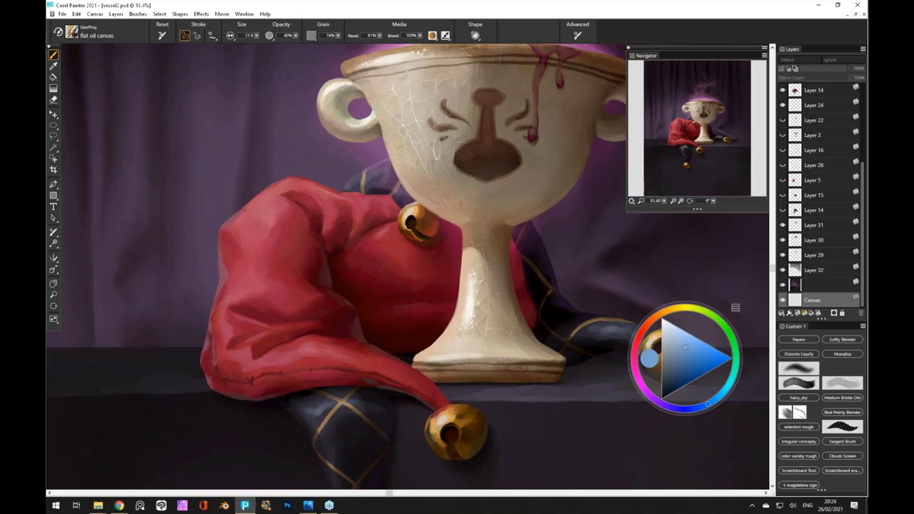
pyautogui.scroll(3, 437, 148)
pyautogui.scroll(3, 377, 271)
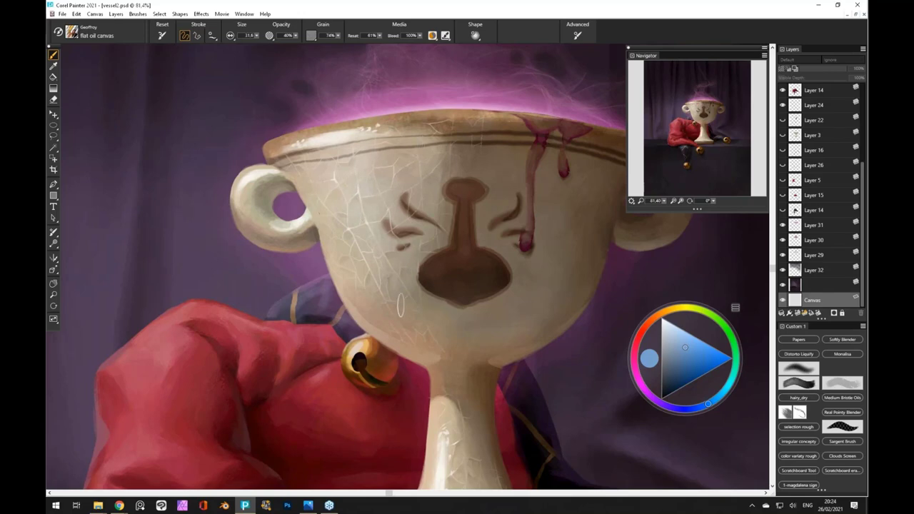
pyautogui.moveTo(471, 428)
pyautogui.mouseDown()
pyautogui.moveTo(428, 293)
pyautogui.moveTo(421, 285)
pyautogui.moveTo(400, 371)
pyautogui.moveTo(342, 276)
pyautogui.moveTo(357, 337)
pyautogui.moveTo(386, 377)
pyautogui.mouseUp()
# Zoom out and pan to bring the goblet's stem, cloth and bells into view
pyautogui.scroll(-1, 407, 375)
pyautogui.scroll(-1, 385, 354)
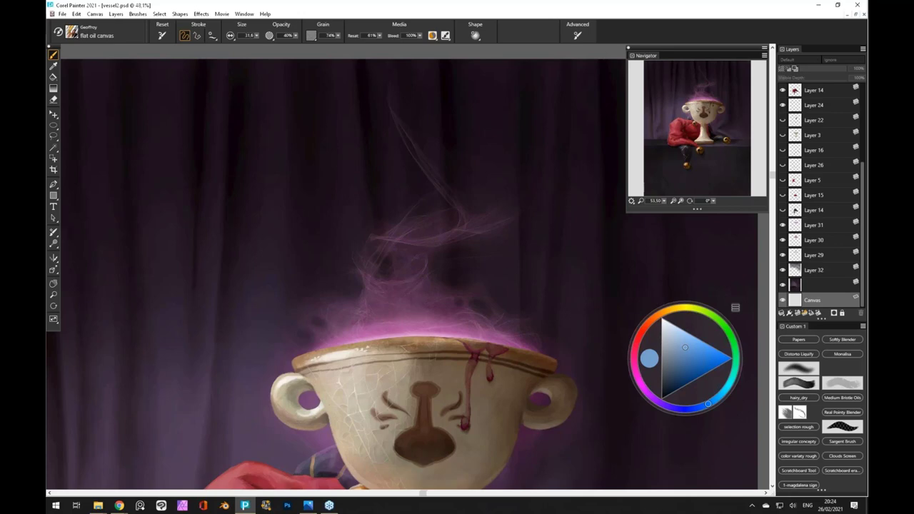
pyautogui.scroll(-2, 408, 302)
pyautogui.moveTo(374, 420)
pyautogui.mouseDown()
pyautogui.moveTo(370, 373)
pyautogui.moveTo(391, 236)
pyautogui.mouseUp()
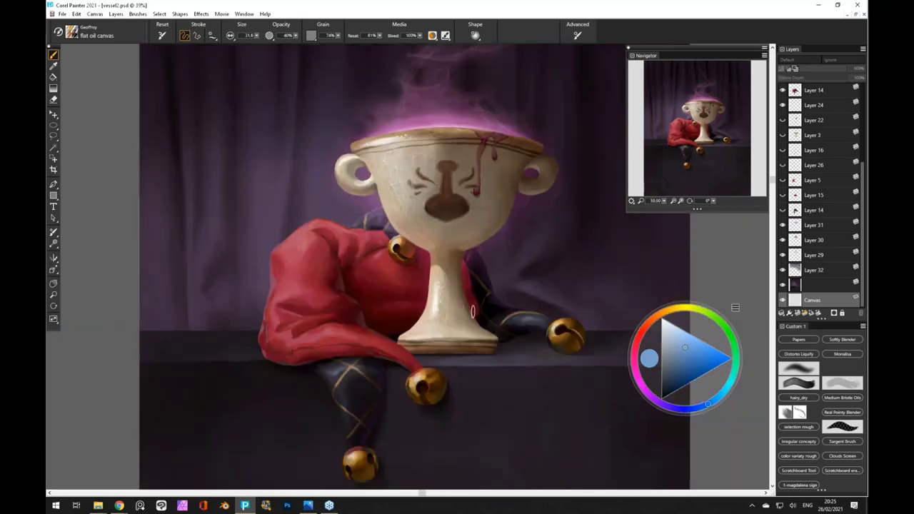
pyautogui.scroll(1, 513, 252)
pyautogui.scroll(1, 411, 283)
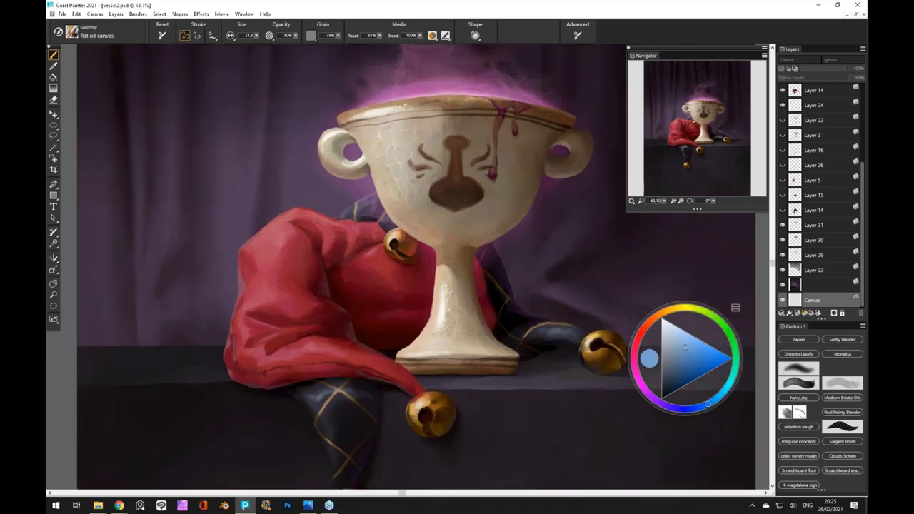
pyautogui.moveTo(408, 282); pyautogui.dragTo(363, 270)
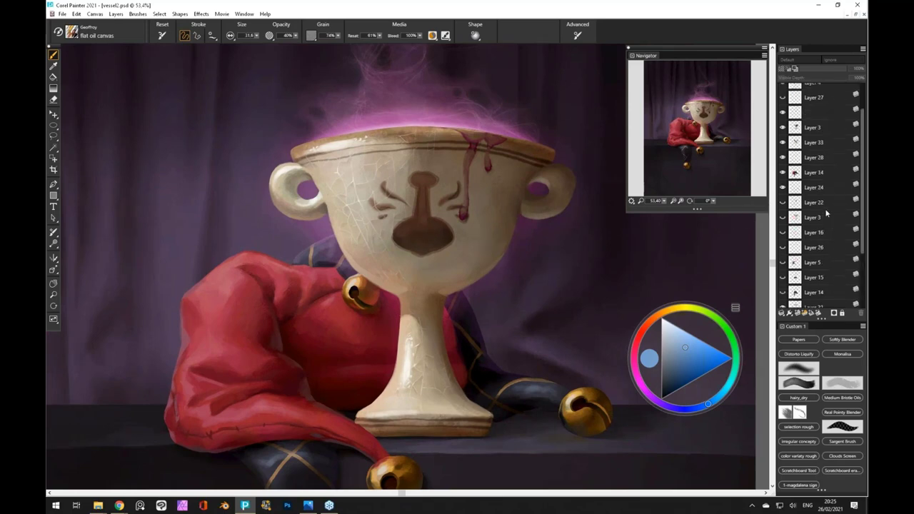
pyautogui.scroll(2, 826, 213)
# Arrange the vessel.psd and vessel2.psd windows side by side and enlarge both
pyautogui.click(826, 210)
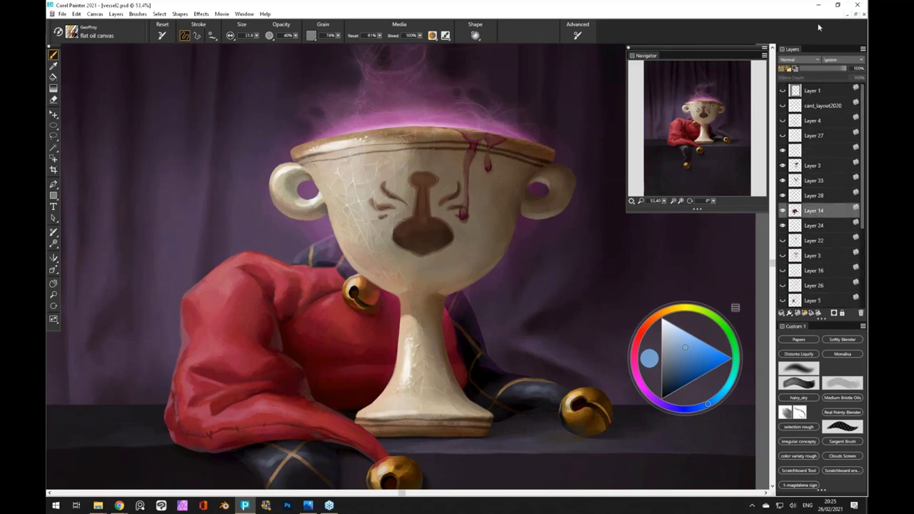
pyautogui.click(856, 14)
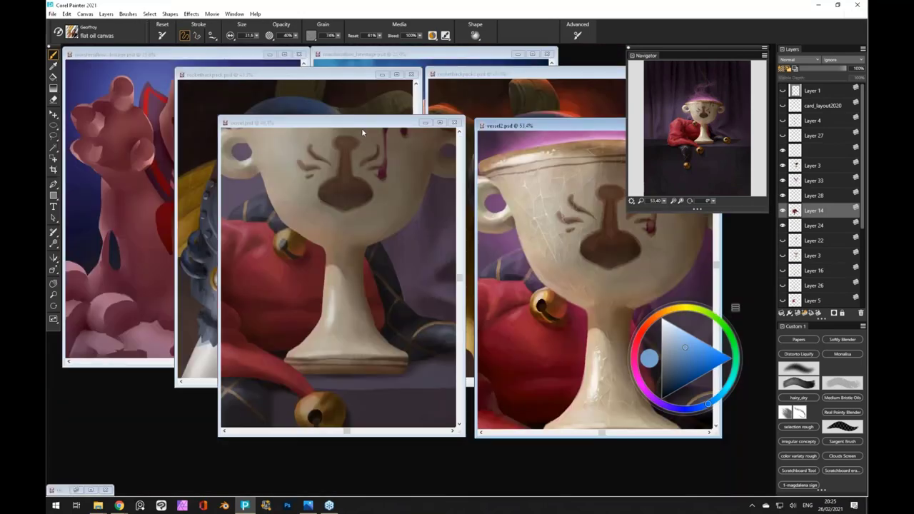
pyautogui.click(371, 127)
pyautogui.moveTo(372, 122); pyautogui.dragTo(233, 57)
pyautogui.click(498, 122)
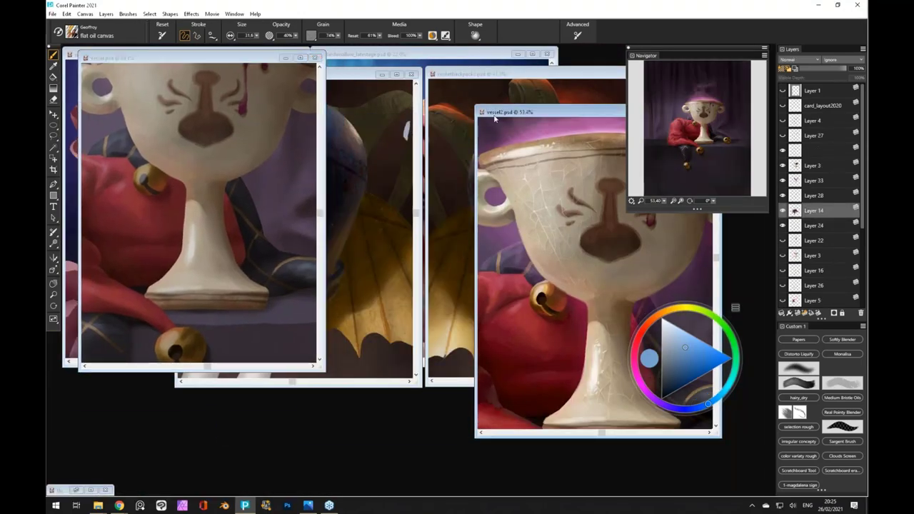
pyautogui.moveTo(500, 117); pyautogui.dragTo(364, 53)
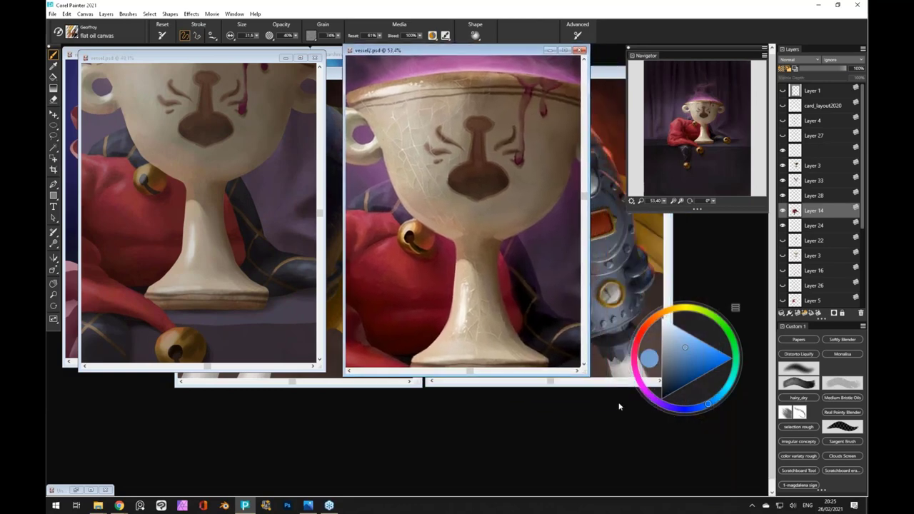
pyautogui.moveTo(591, 378); pyautogui.dragTo(646, 476)
pyautogui.moveTo(319, 367); pyautogui.dragTo(337, 477)
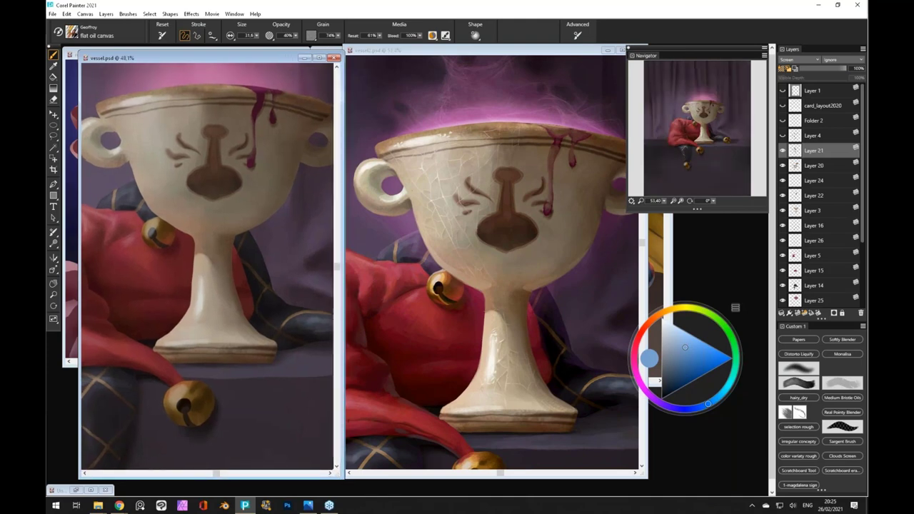
# Zoom within vessel2.psd, then bring the vessel.psd window to the front
pyautogui.scroll(4, 268, 235)
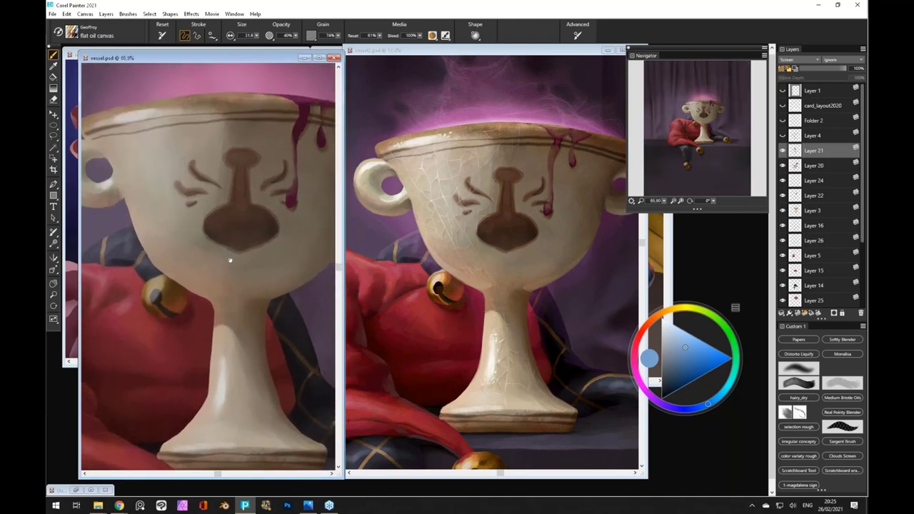
pyautogui.click(443, 279)
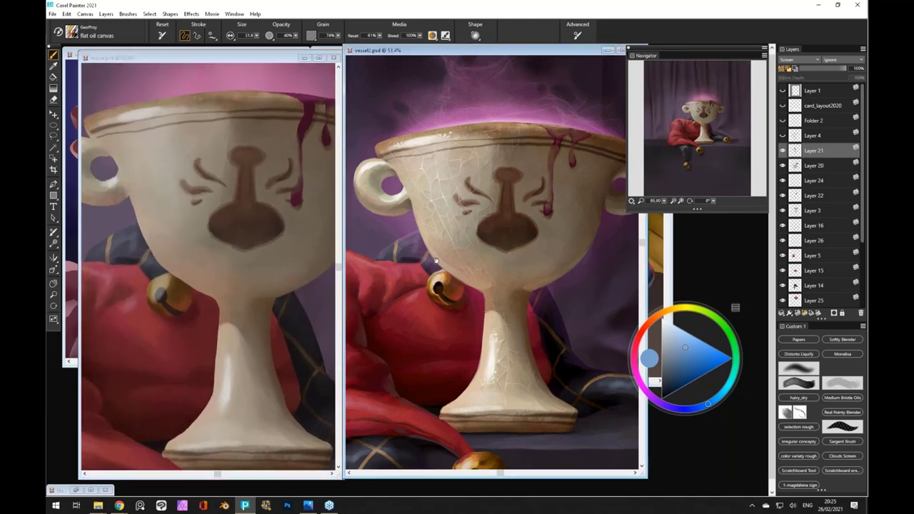
pyautogui.scroll(3, 446, 261)
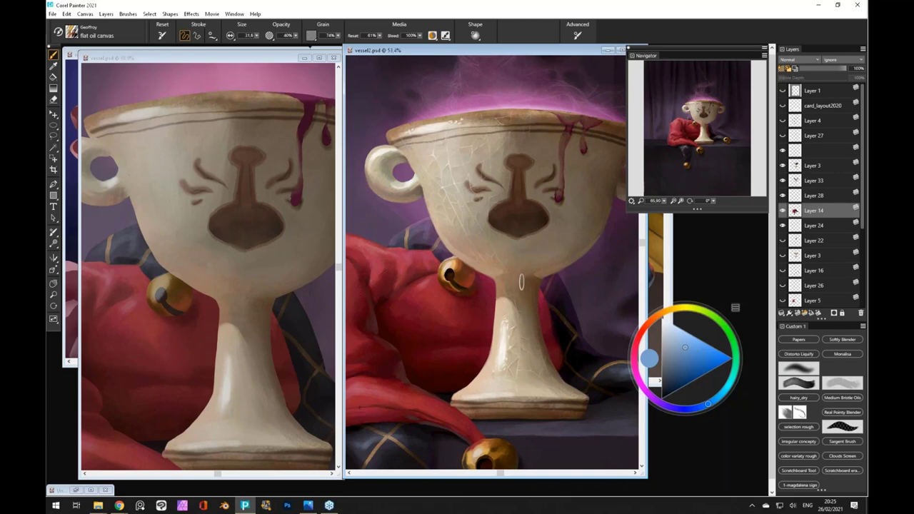
pyautogui.hotkey('ctrl', '-')
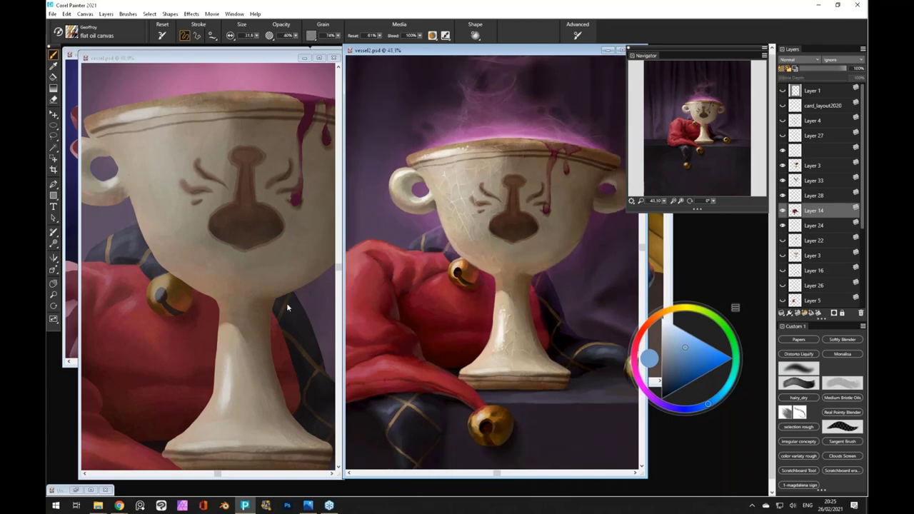
pyautogui.hotkey('ctrl', '+')
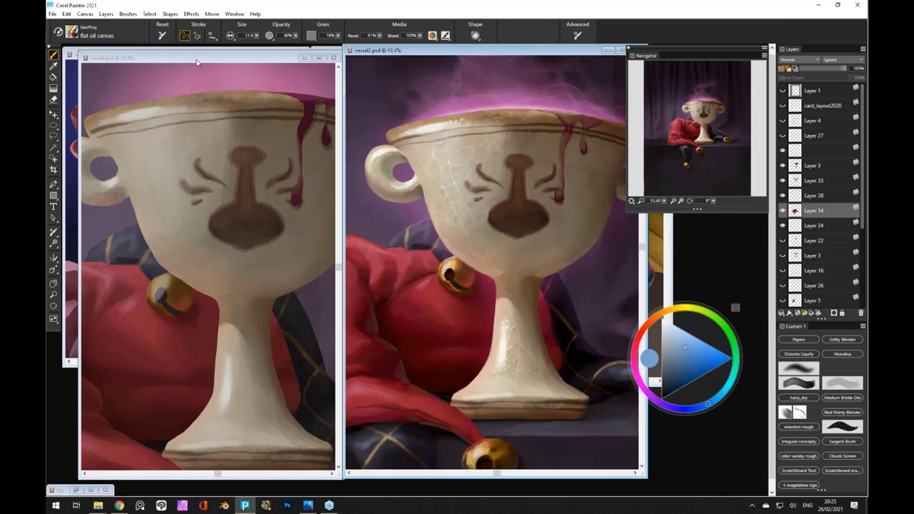
pyautogui.moveTo(199, 57); pyautogui.dragTo(189, 59)
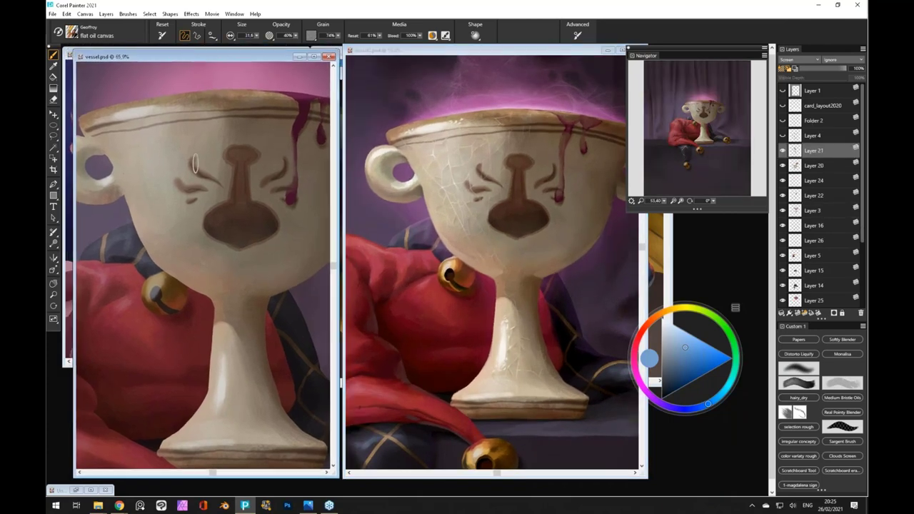
# Zoom vessel.psd out to 53.4% and nudge both document windows into place
pyautogui.hotkey('ctrl', '-')
pyautogui.hotkey('ctrl', '-')
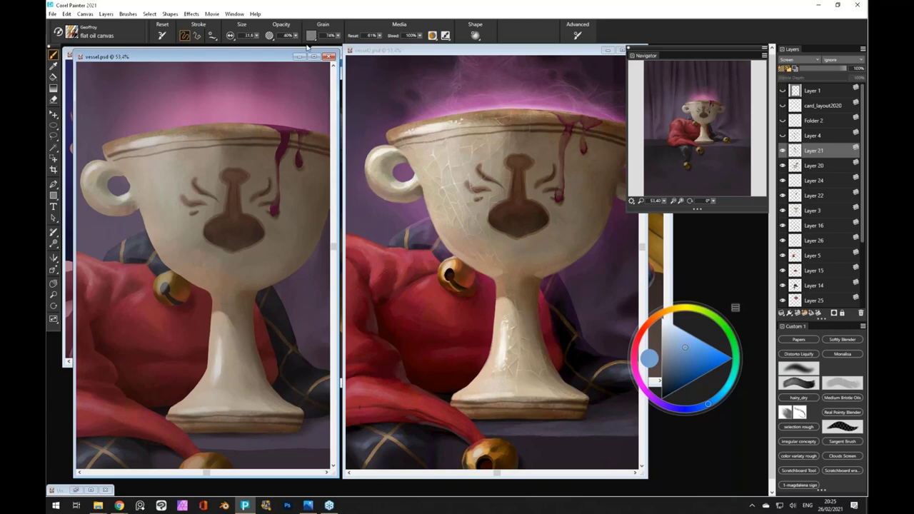
pyautogui.moveTo(279, 57); pyautogui.dragTo(282, 53)
pyautogui.moveTo(373, 50); pyautogui.dragTo(377, 52)
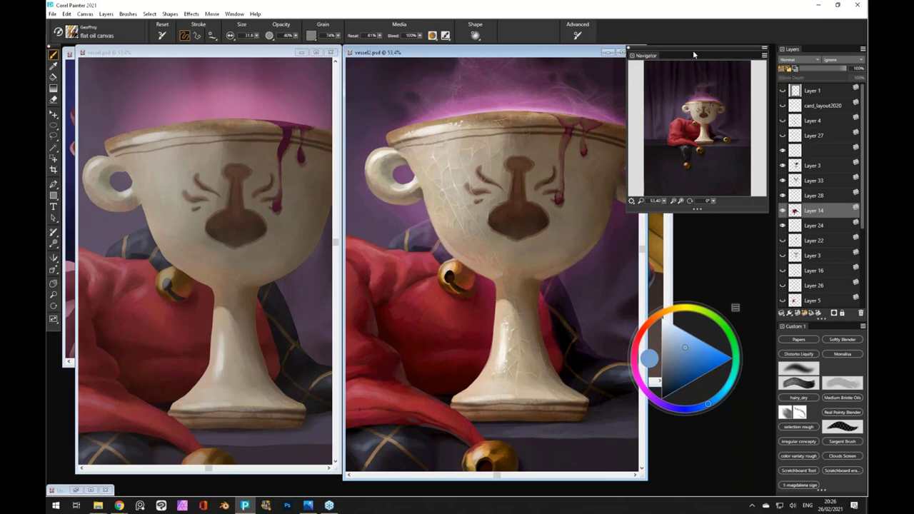
# Shift the Navigator and colour wheel, and float the Custom 1 brush palette out of the dock
pyautogui.moveTo(681, 49); pyautogui.dragTo(689, 49)
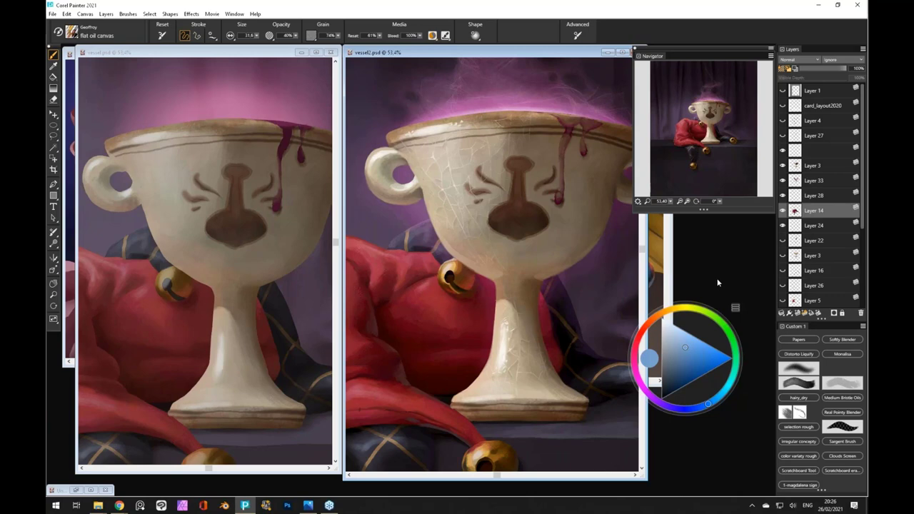
pyautogui.moveTo(699, 315); pyautogui.dragTo(722, 242)
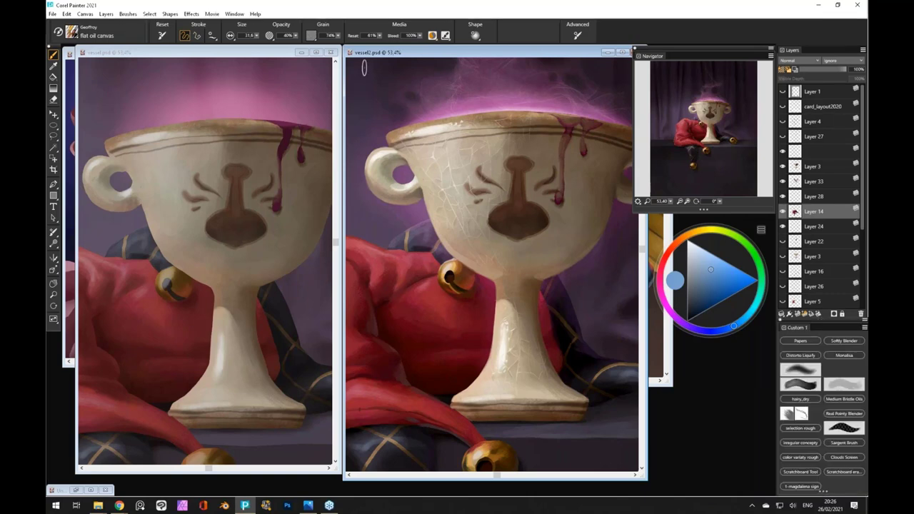
pyautogui.moveTo(781, 326); pyautogui.dragTo(488, 136)
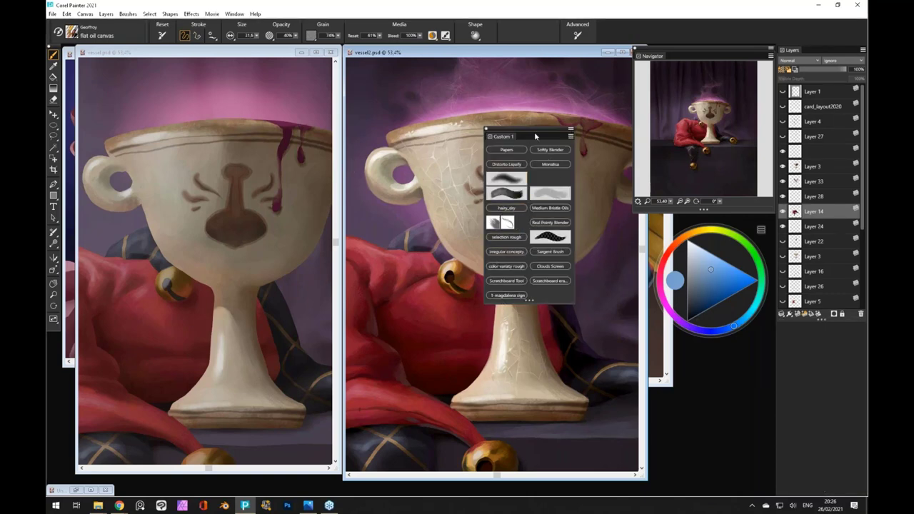
# Select the Artists' Oils Blender Bristle brush from the Brush Library
pyautogui.moveTo(498, 132); pyautogui.dragTo(494, 141)
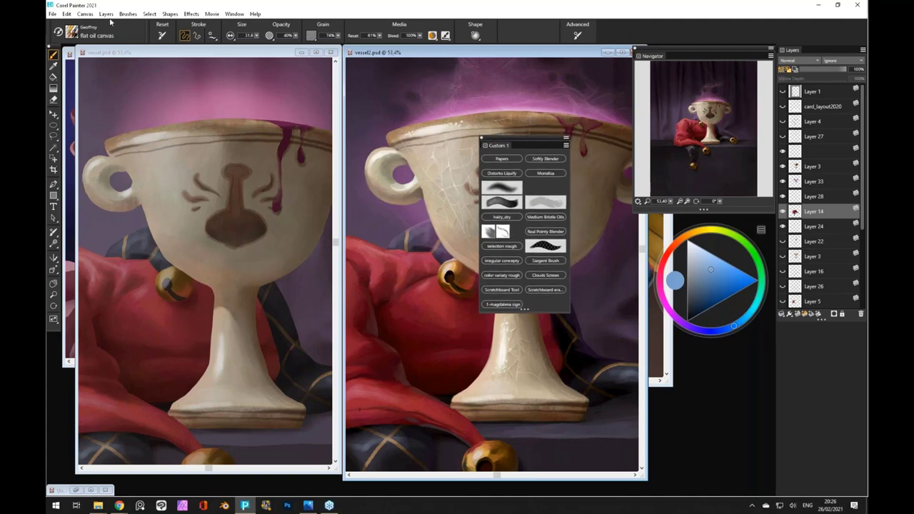
pyautogui.click(71, 31)
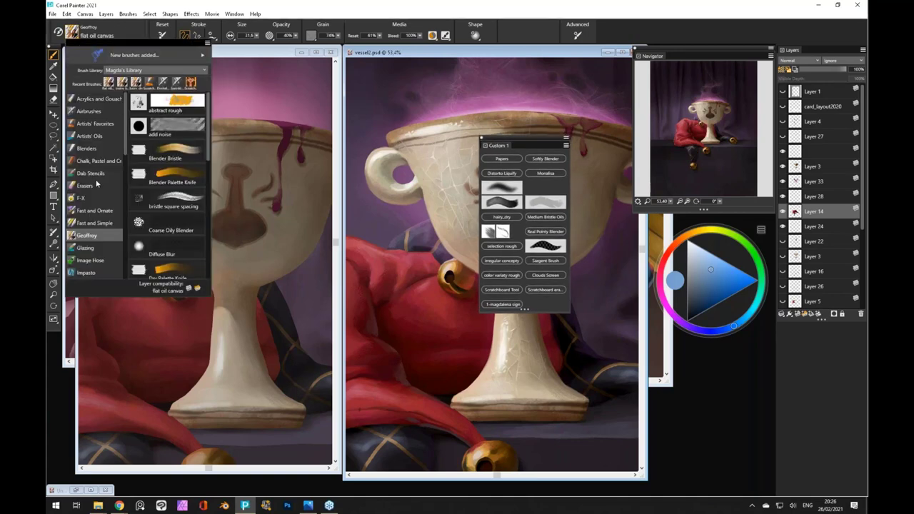
pyautogui.scroll(-4, 96, 184)
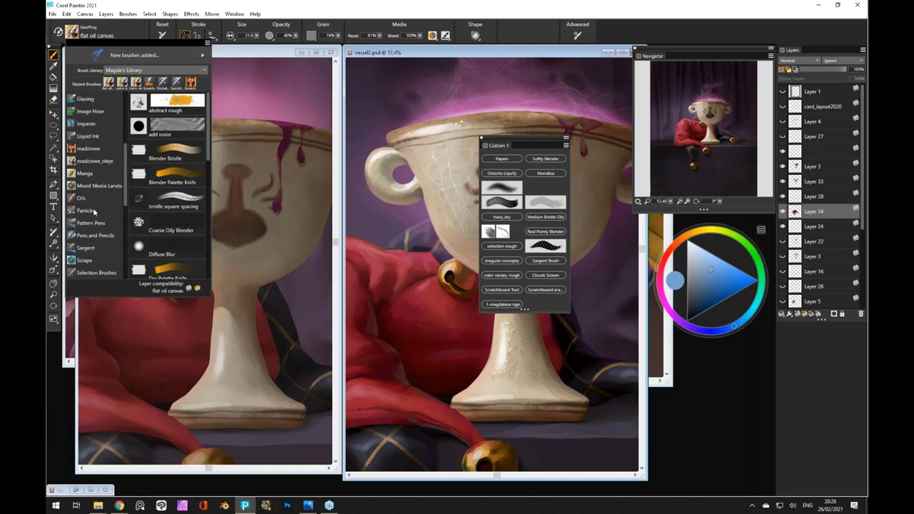
pyautogui.scroll(4, 94, 207)
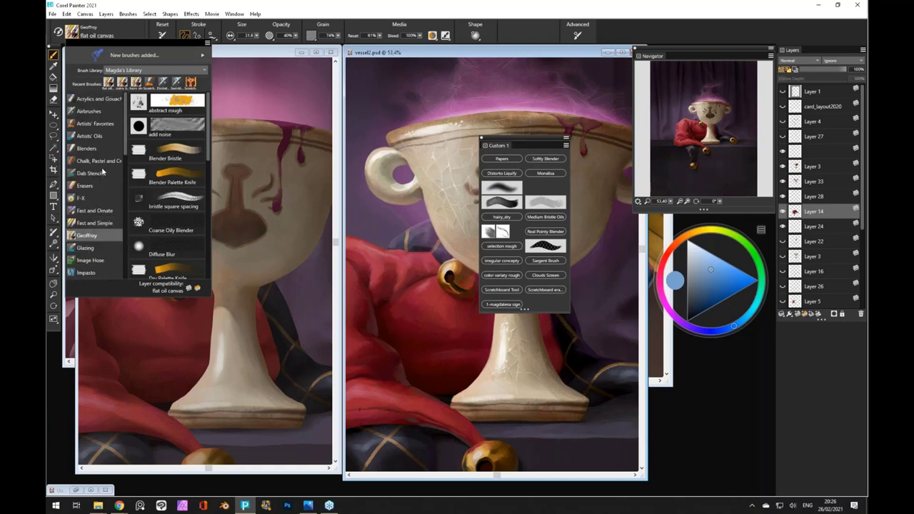
pyautogui.click(87, 137)
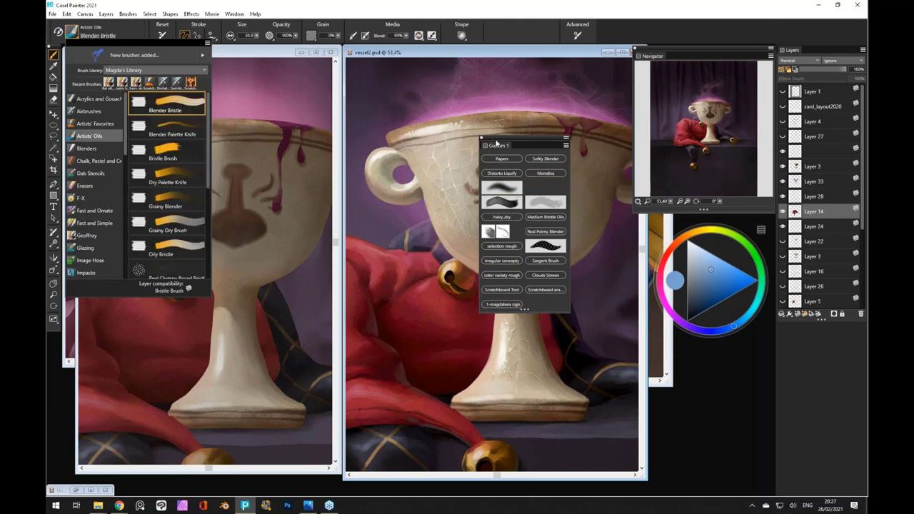
# Check the Custom 1 palette's display options and dock it back on the right
pyautogui.moveTo(498, 145)
pyautogui.mouseDown()
pyautogui.moveTo(518, 152)
pyautogui.moveTo(494, 164)
pyautogui.moveTo(585, 219)
pyautogui.moveTo(598, 240)
pyautogui.moveTo(620, 220)
pyautogui.moveTo(534, 246)
pyautogui.mouseUp()
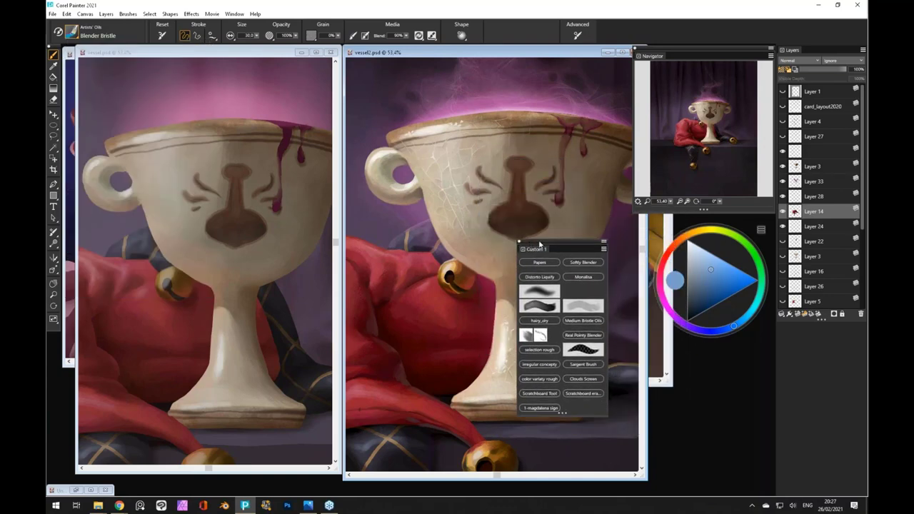
pyautogui.rightClick(542, 296)
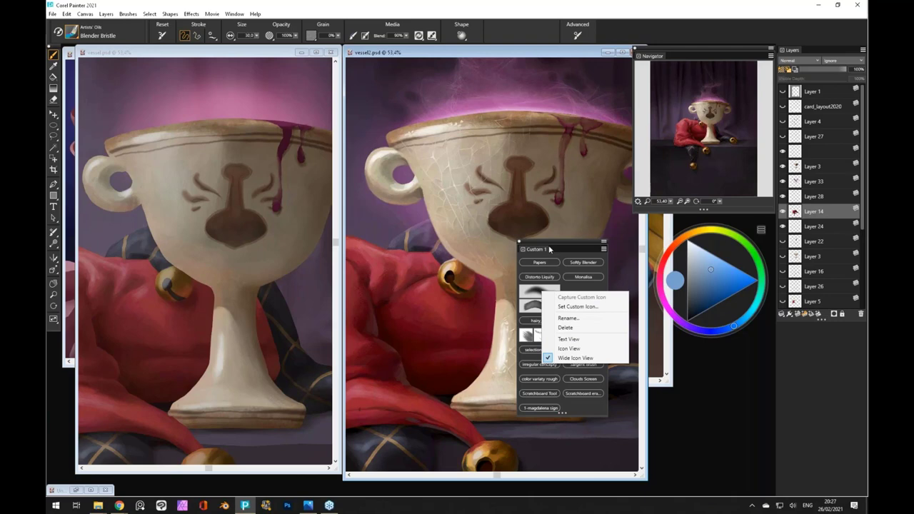
pyautogui.moveTo(549, 248); pyautogui.dragTo(535, 241)
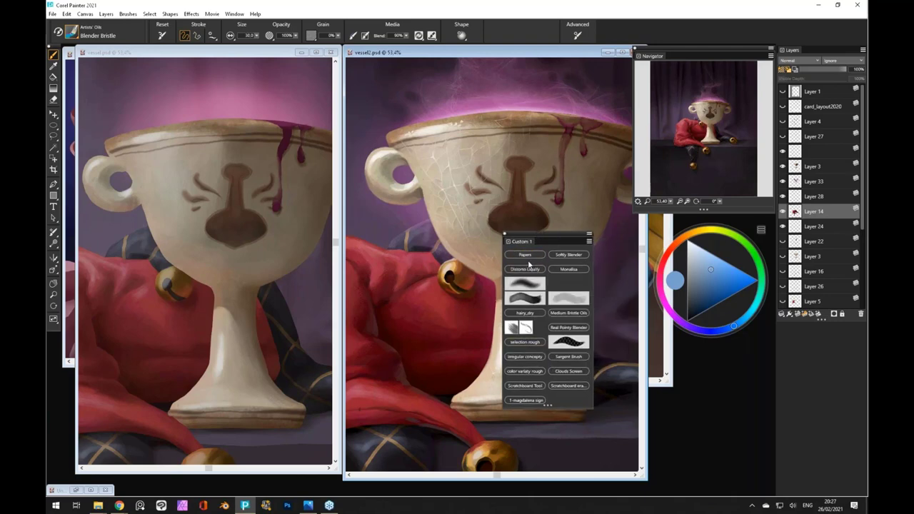
pyautogui.moveTo(528, 234)
pyautogui.mouseDown()
pyautogui.moveTo(788, 341)
pyautogui.moveTo(797, 330)
pyautogui.mouseUp()
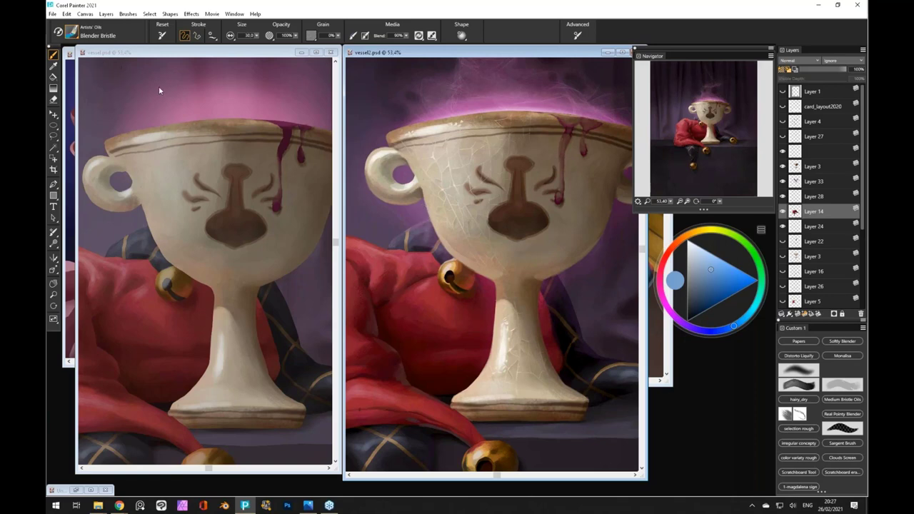
# Browse the Airbrushes and Artists' Favorites categories, then pick Pens and Pencils > Real 6B Soft Pencil
pyautogui.click(71, 32)
pyautogui.click(89, 113)
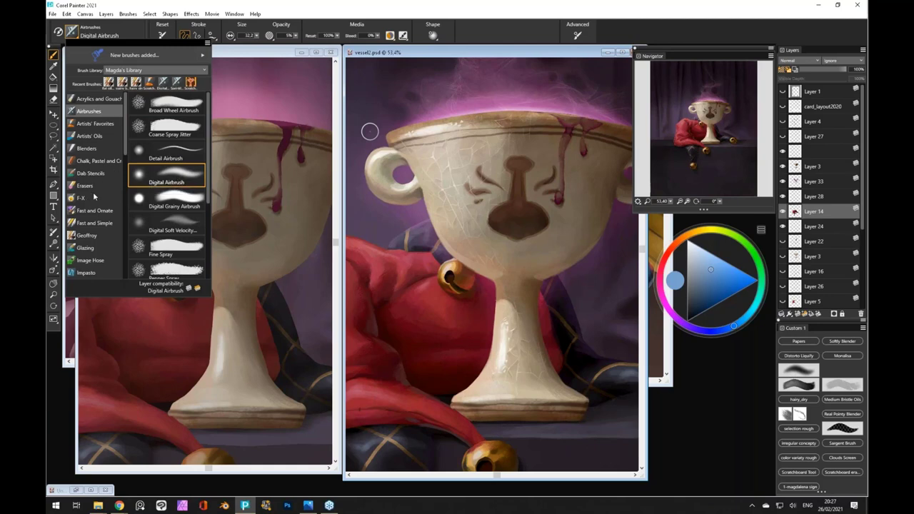
pyautogui.click(93, 124)
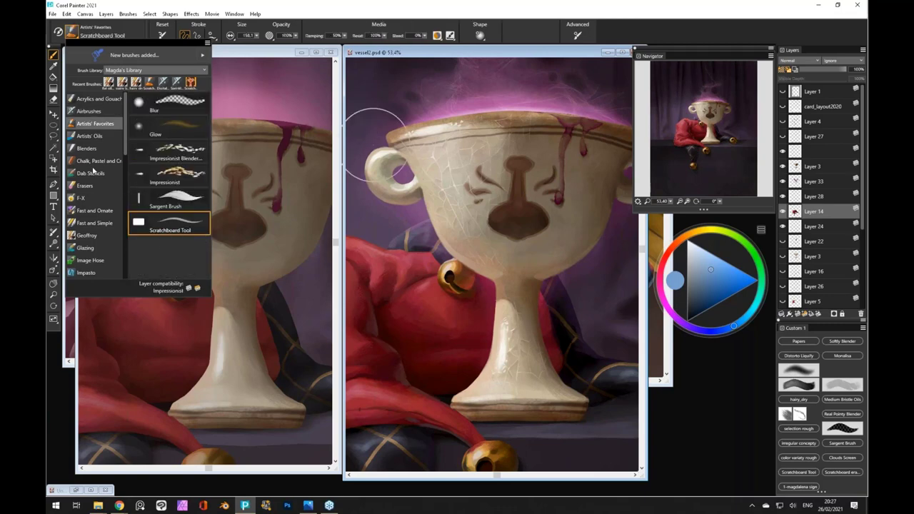
pyautogui.scroll(-5, 93, 170)
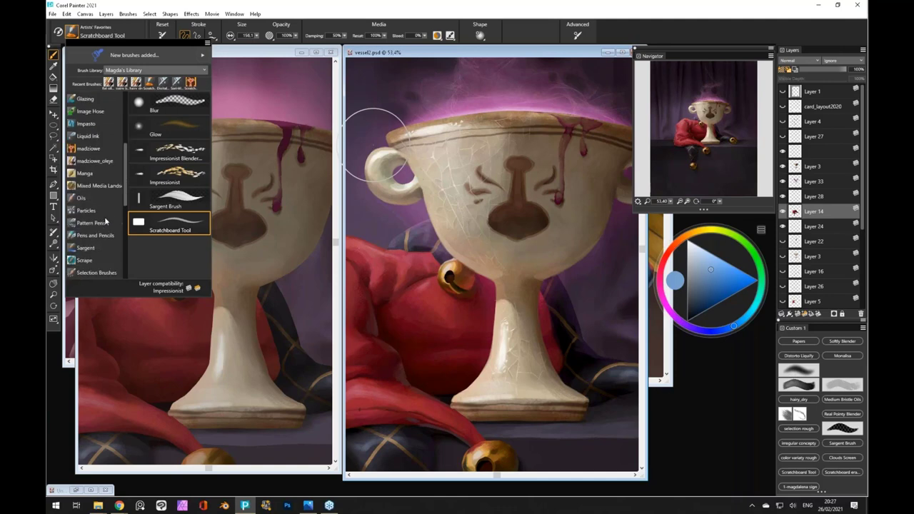
pyautogui.scroll(-3, 103, 210)
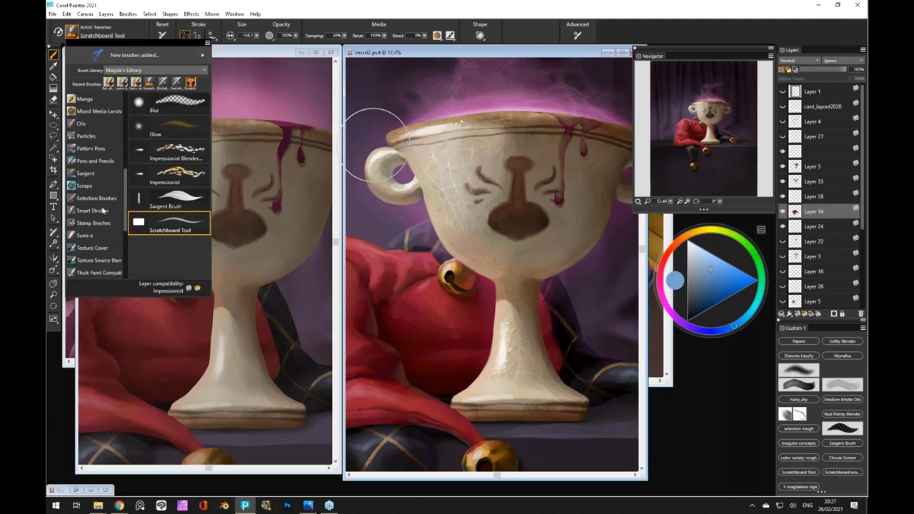
pyautogui.scroll(-2, 107, 234)
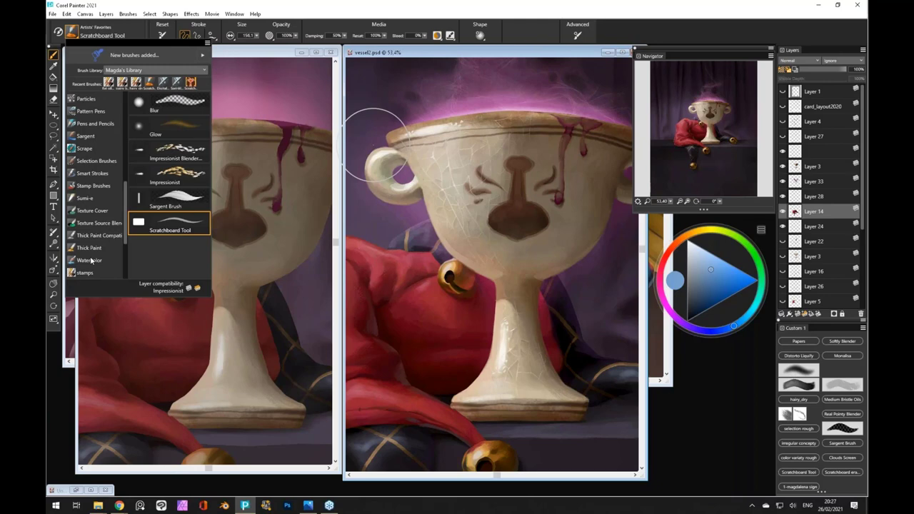
pyautogui.scroll(5, 93, 259)
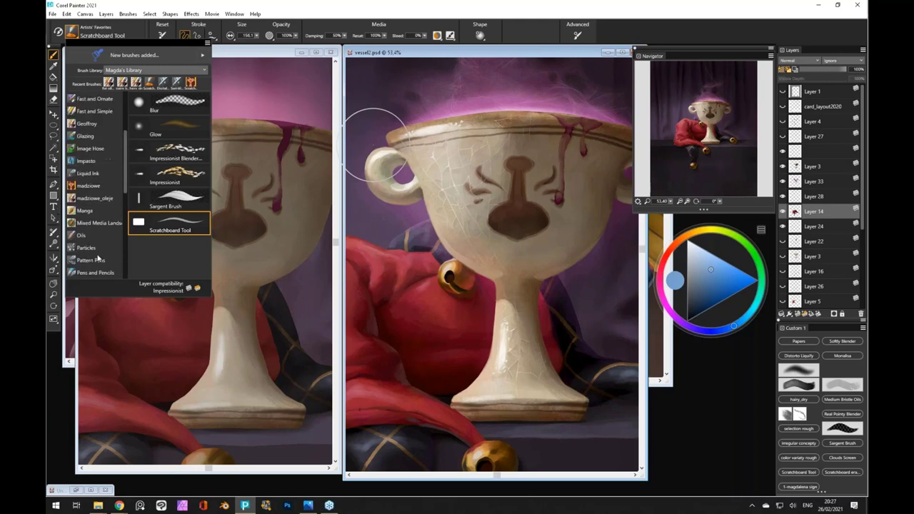
pyautogui.scroll(2, 99, 259)
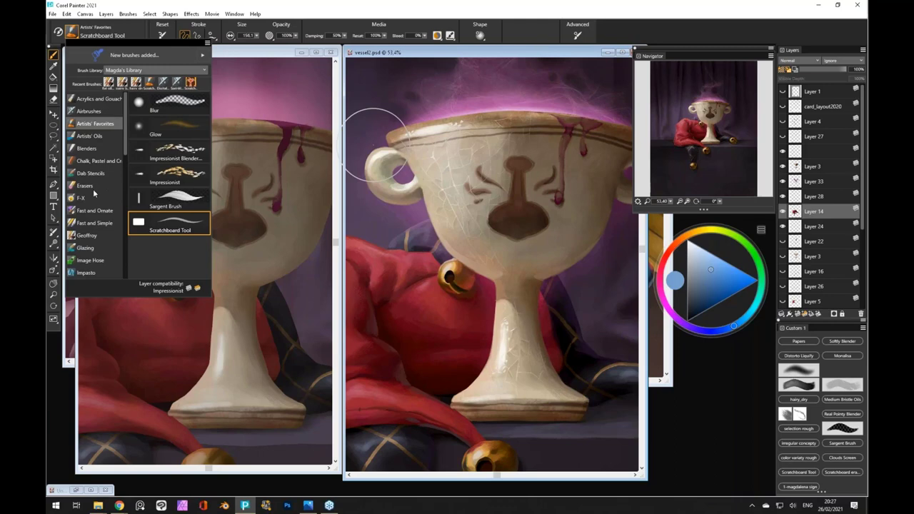
pyautogui.scroll(-3, 96, 204)
pyautogui.scroll(-3, 102, 220)
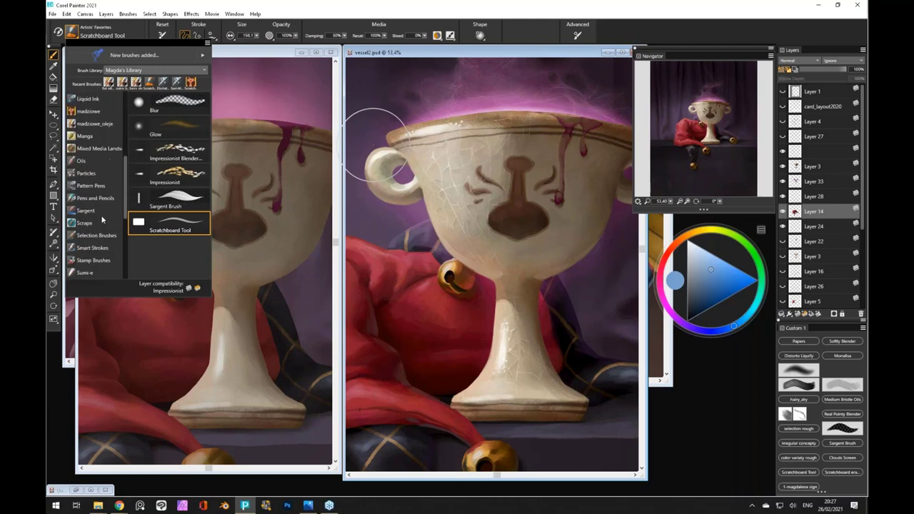
pyautogui.scroll(-3, 102, 232)
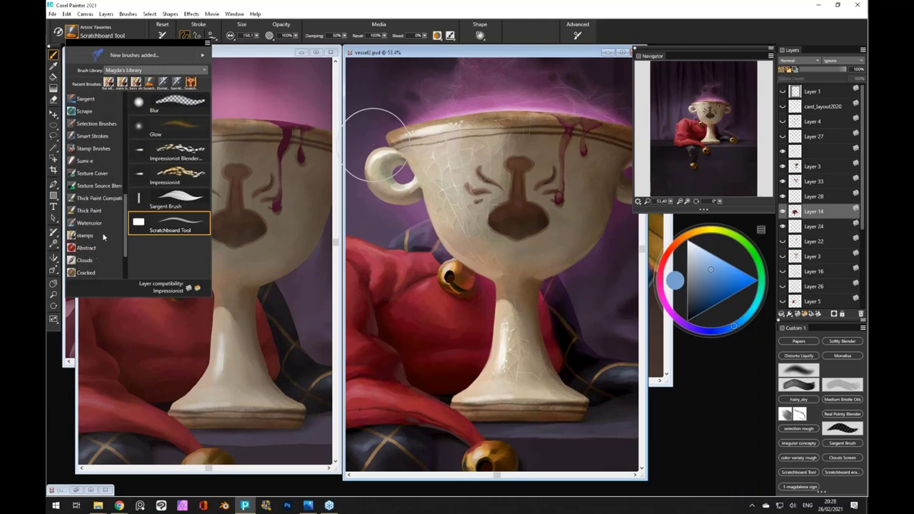
pyautogui.scroll(3, 103, 234)
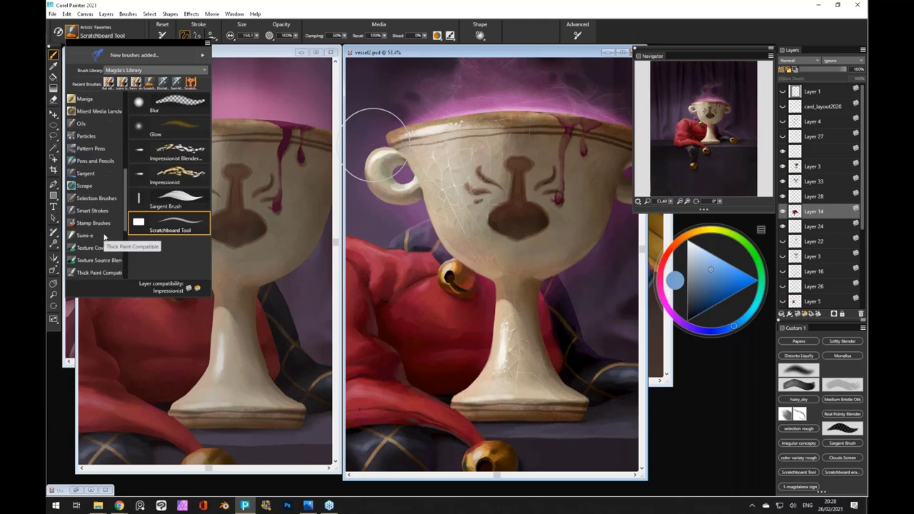
pyautogui.click(92, 163)
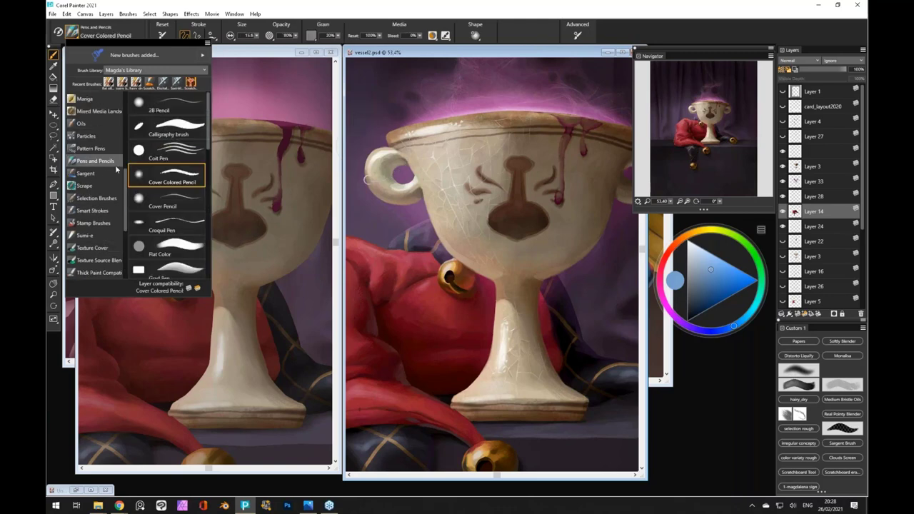
pyautogui.scroll(-3, 163, 229)
pyautogui.scroll(3, 163, 234)
pyautogui.scroll(-5, 164, 228)
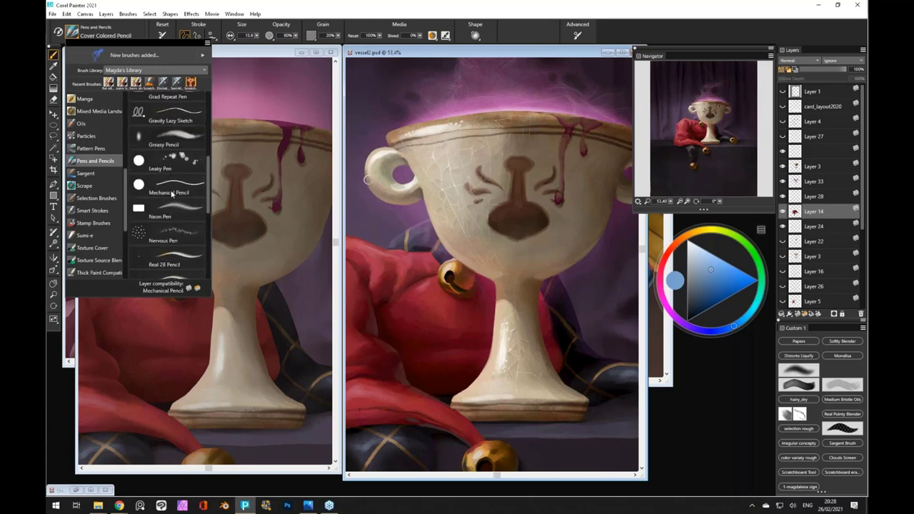
pyautogui.scroll(-3, 172, 192)
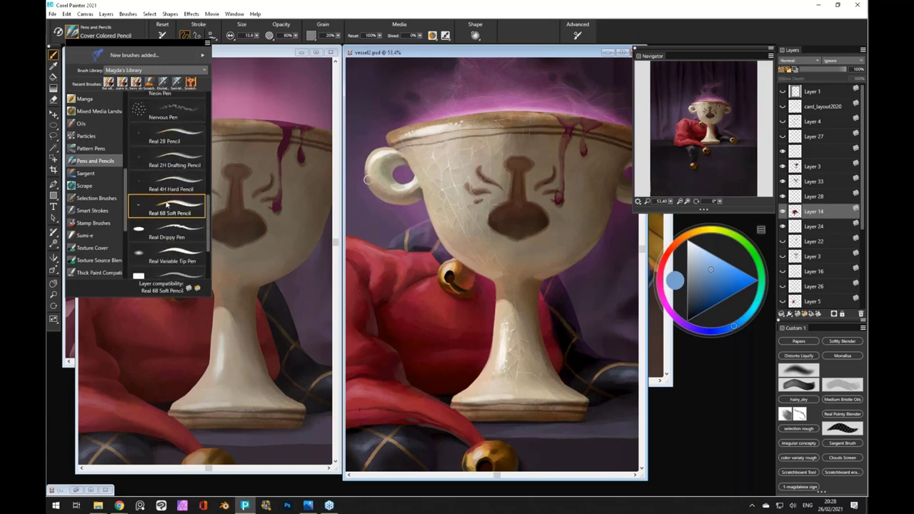
pyautogui.click(167, 205)
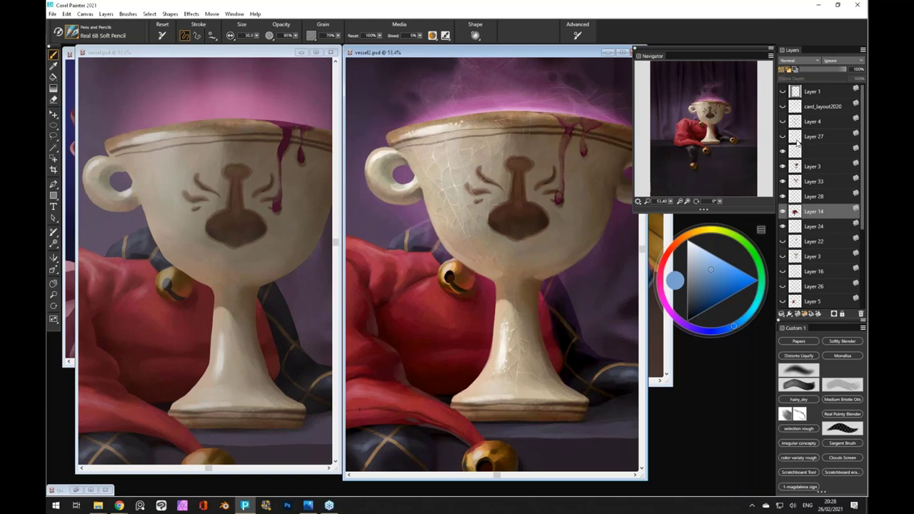
# Restore the Untitled-1 sphere document, set the colour to black and add a new layer
pyautogui.scroll(-1, 493, 285)
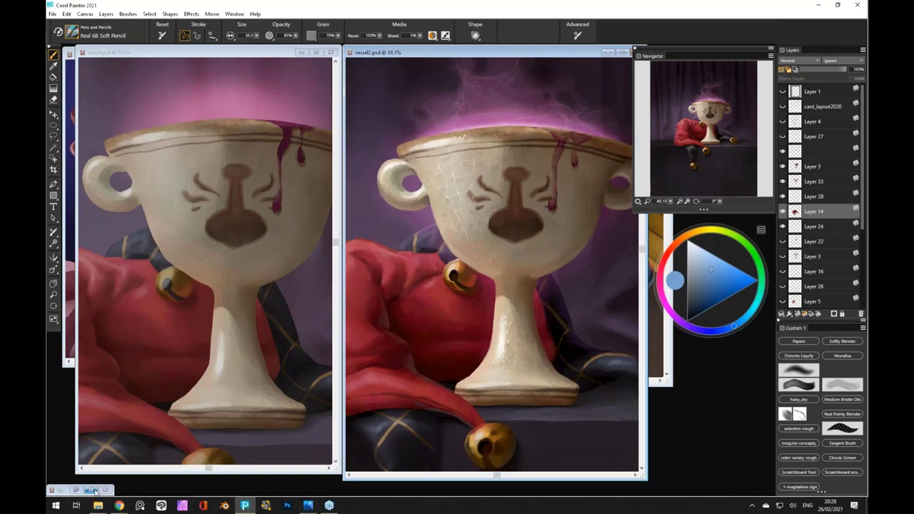
pyautogui.click(95, 491)
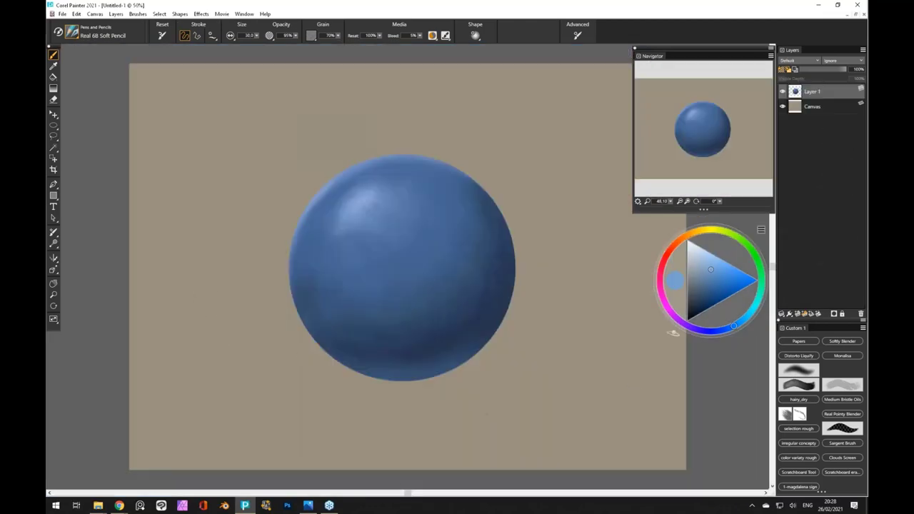
pyautogui.moveTo(689, 291); pyautogui.dragTo(659, 376)
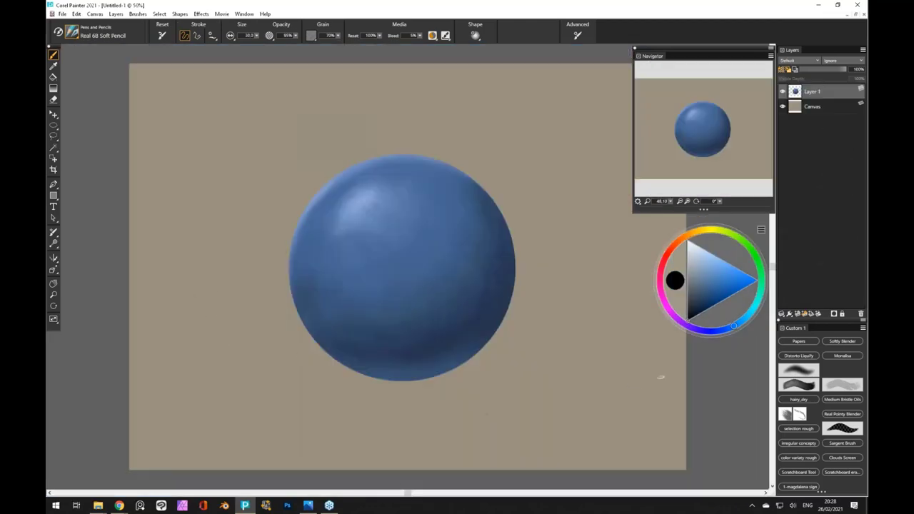
pyautogui.click(796, 315)
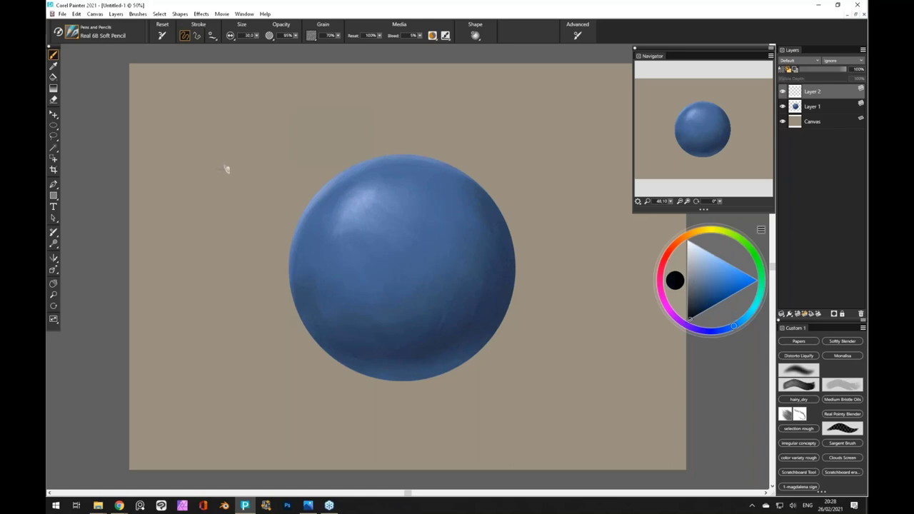
# Scribble pencil letters, hatching, curves and loops left of and below the sphere
pyautogui.moveTo(210, 115)
pyautogui.mouseDown()
pyautogui.moveTo(213, 192)
pyautogui.moveTo(184, 129)
pyautogui.moveTo(183, 197)
pyautogui.mouseUp()
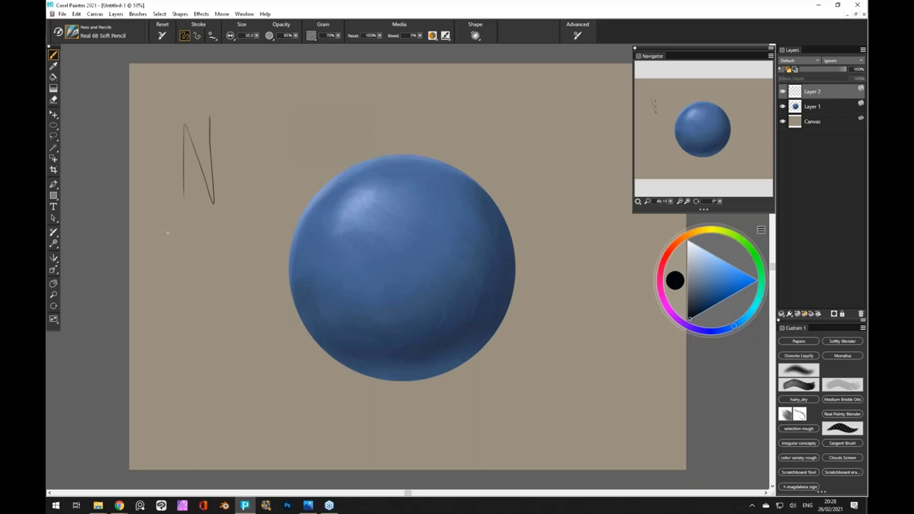
pyautogui.moveTo(162, 125)
pyautogui.mouseDown()
pyautogui.moveTo(159, 191)
pyautogui.moveTo(153, 130)
pyautogui.moveTo(150, 219)
pyautogui.mouseUp()
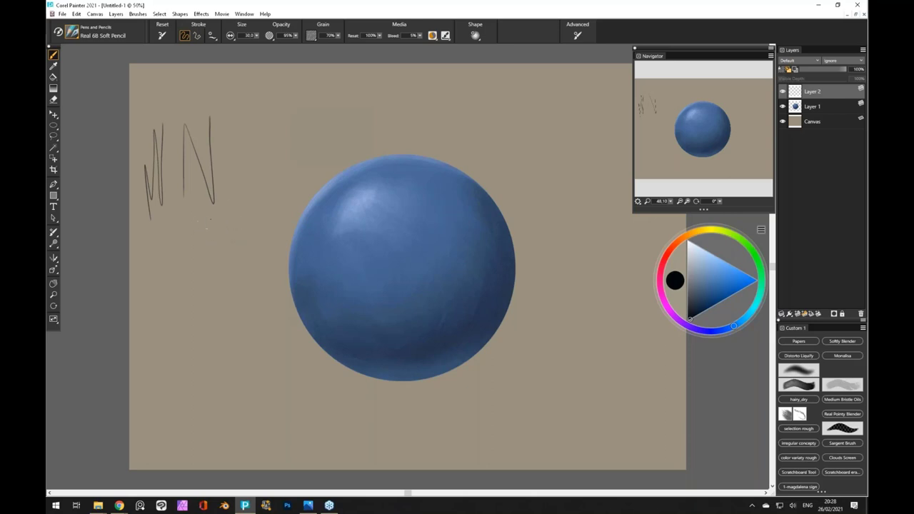
pyautogui.moveTo(208, 215)
pyautogui.mouseDown()
pyautogui.moveTo(224, 237)
pyautogui.moveTo(189, 243)
pyautogui.moveTo(231, 258)
pyautogui.moveTo(229, 270)
pyautogui.moveTo(184, 256)
pyautogui.moveTo(189, 267)
pyautogui.moveTo(169, 276)
pyautogui.moveTo(200, 301)
pyautogui.moveTo(184, 318)
pyautogui.moveTo(195, 340)
pyautogui.mouseUp()
pyautogui.moveTo(214, 294)
pyautogui.mouseDown()
pyautogui.moveTo(222, 318)
pyautogui.moveTo(208, 320)
pyautogui.moveTo(235, 348)
pyautogui.moveTo(201, 332)
pyautogui.moveTo(194, 372)
pyautogui.mouseUp()
pyautogui.moveTo(267, 155); pyautogui.dragTo(257, 178)
pyautogui.moveTo(261, 112)
pyautogui.mouseDown()
pyautogui.moveTo(282, 154)
pyautogui.moveTo(241, 155)
pyautogui.moveTo(253, 171)
pyautogui.moveTo(243, 187)
pyautogui.moveTo(339, 95)
pyautogui.moveTo(342, 115)
pyautogui.moveTo(348, 96)
pyautogui.moveTo(344, 122)
pyautogui.moveTo(342, 100)
pyautogui.moveTo(336, 118)
pyautogui.moveTo(327, 113)
pyautogui.moveTo(340, 107)
pyautogui.moveTo(341, 115)
pyautogui.moveTo(322, 114)
pyautogui.mouseUp()
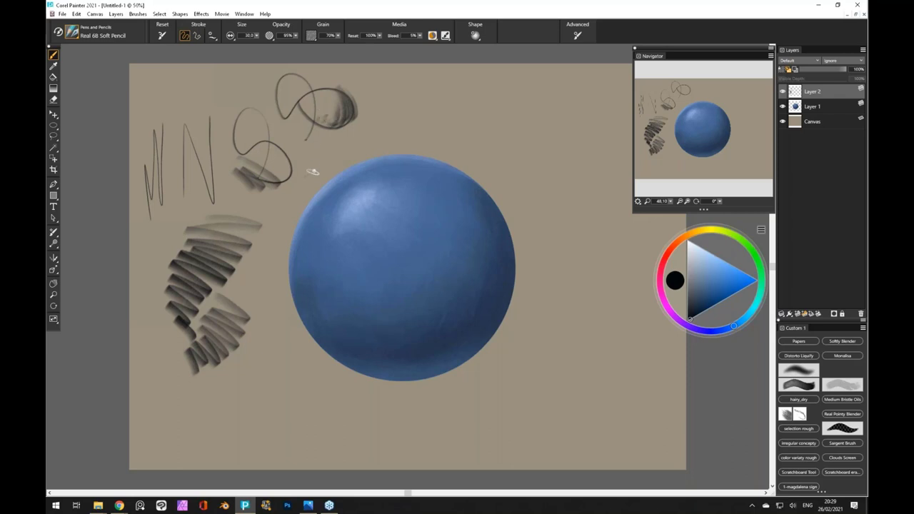
pyautogui.moveTo(222, 91)
pyautogui.mouseDown()
pyautogui.moveTo(227, 142)
pyautogui.moveTo(171, 153)
pyautogui.moveTo(182, 178)
pyautogui.moveTo(171, 230)
pyautogui.moveTo(210, 196)
pyautogui.moveTo(174, 236)
pyautogui.moveTo(154, 299)
pyautogui.mouseUp()
pyautogui.moveTo(184, 337)
pyautogui.mouseDown()
pyautogui.moveTo(166, 367)
pyautogui.moveTo(210, 389)
pyautogui.mouseUp()
pyautogui.moveTo(225, 429)
pyautogui.mouseDown()
pyautogui.moveTo(252, 368)
pyautogui.moveTo(291, 424)
pyautogui.moveTo(275, 384)
pyautogui.moveTo(328, 435)
pyautogui.moveTo(314, 376)
pyautogui.moveTo(376, 403)
pyautogui.moveTo(418, 439)
pyautogui.mouseUp()
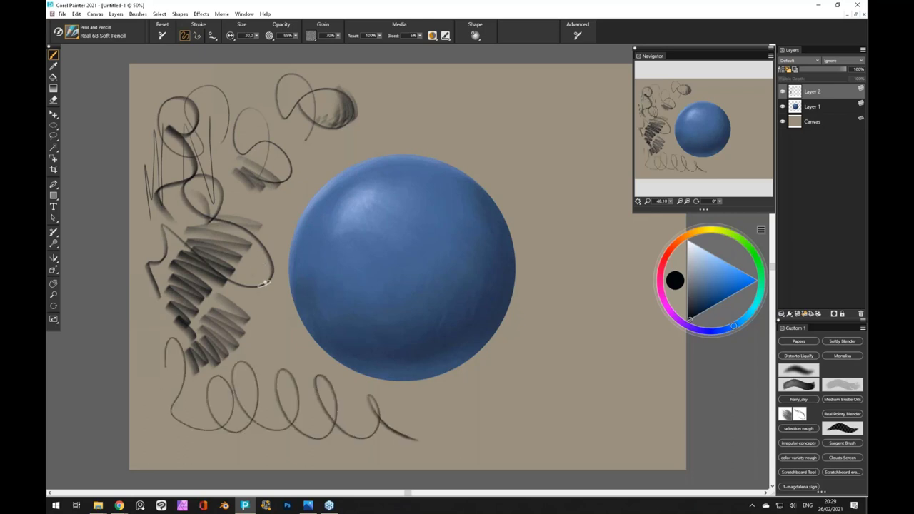
pyautogui.moveTo(265, 281); pyautogui.dragTo(277, 308)
# Select the hairy_dry brush from the Custom 1 palette and nudge the colour wheel up-right
pyautogui.click(797, 400)
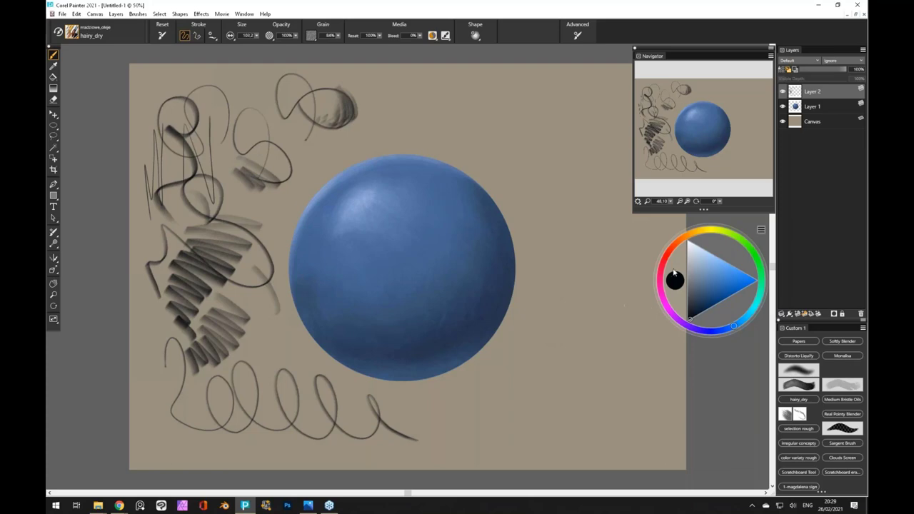
pyautogui.moveTo(680, 260); pyautogui.dragTo(686, 248)
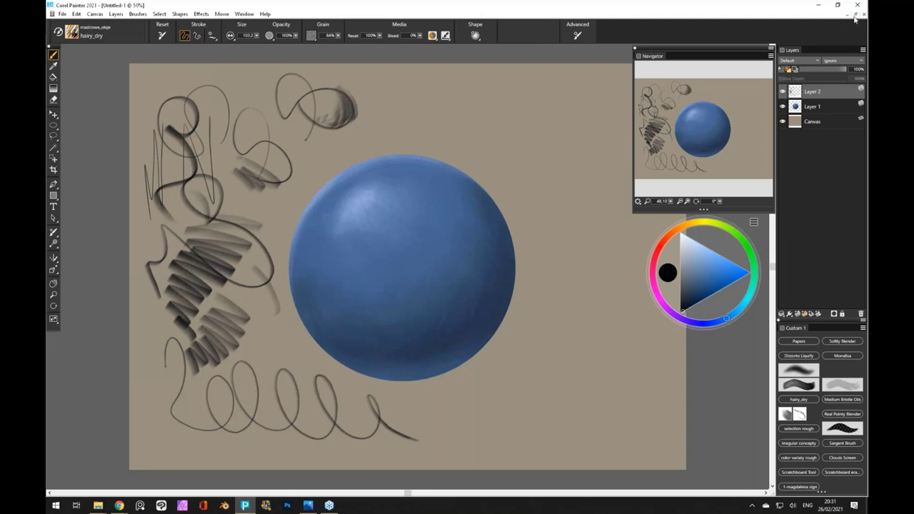
# Restore down Untitled-1 and zoom in on the cracked face of the vessel2.psd cup
pyautogui.click(850, 14)
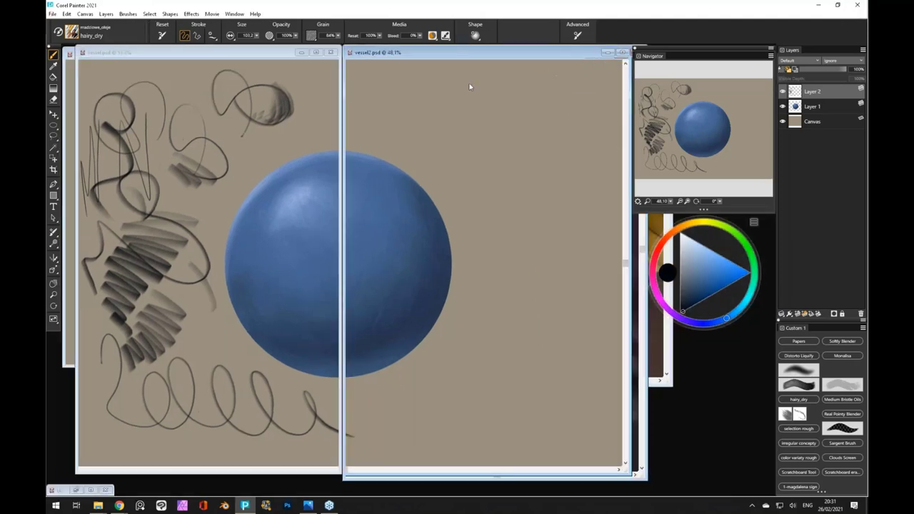
pyautogui.scroll(3, 428, 123)
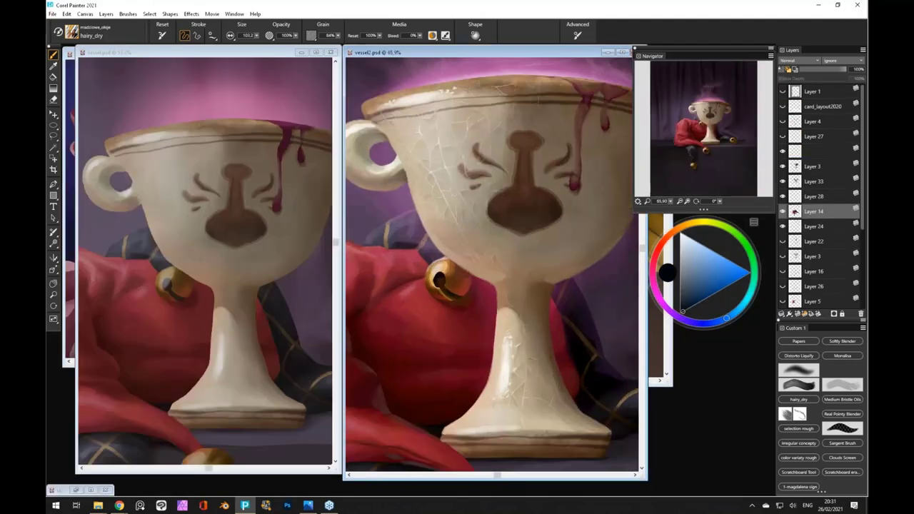
pyautogui.scroll(2, 472, 236)
pyautogui.moveTo(469, 215); pyautogui.dragTo(479, 253)
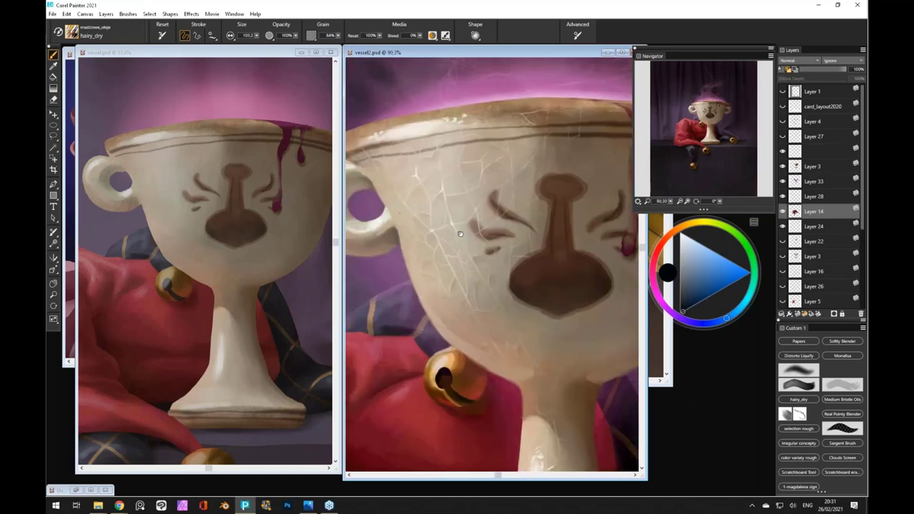
pyautogui.scroll(3, 484, 292)
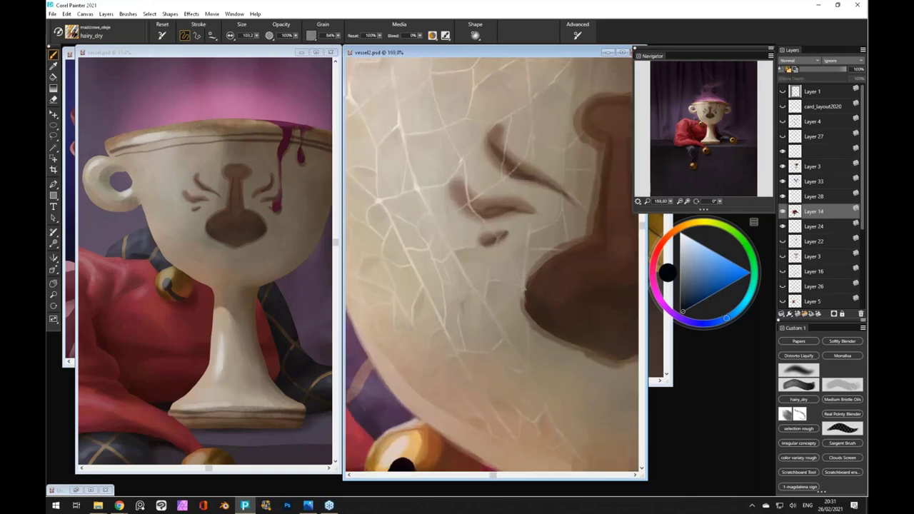
# Browse the Brush Library for the Scratchboard Tool
pyautogui.click(72, 31)
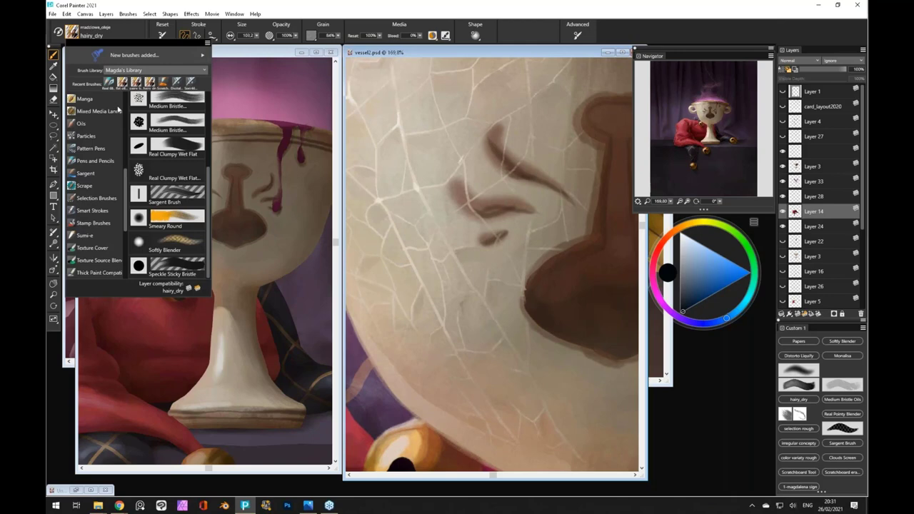
pyautogui.scroll(-2, 156, 151)
pyautogui.scroll(2, 156, 152)
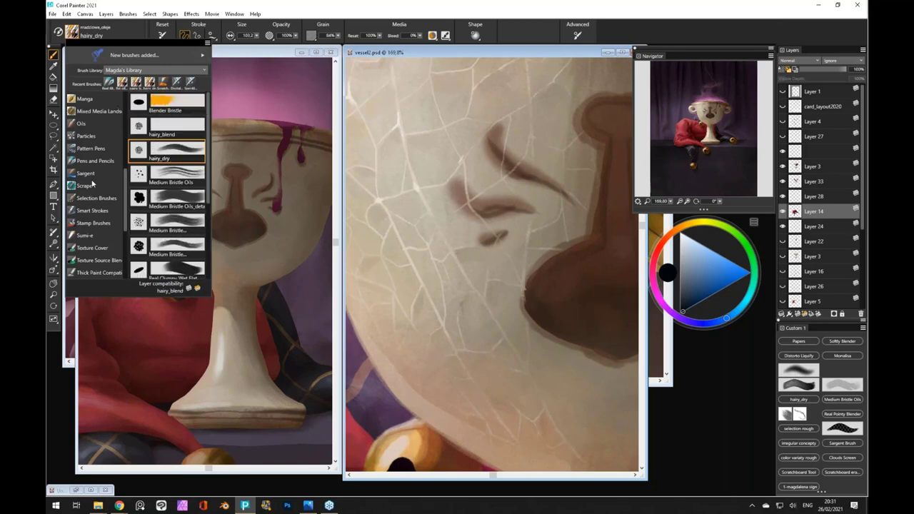
pyautogui.scroll(5, 81, 168)
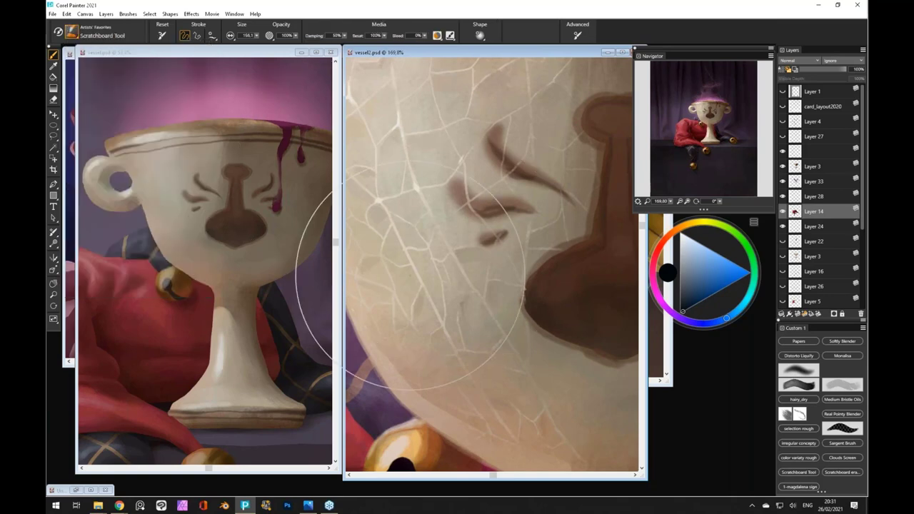
# Set the Scratchboard brush to size 4.5 and add new Layer 34 at the stack's top
pyautogui.moveTo(393, 275); pyautogui.dragTo(402, 280)
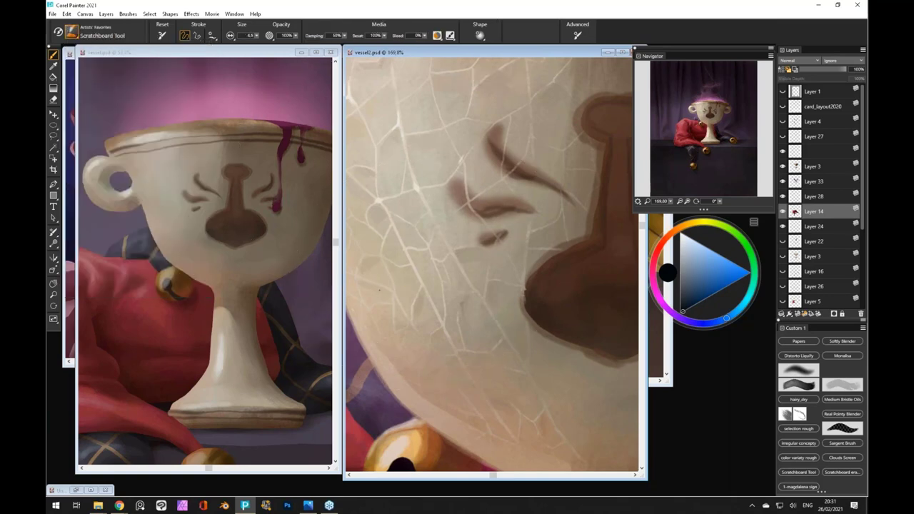
pyautogui.click(809, 137)
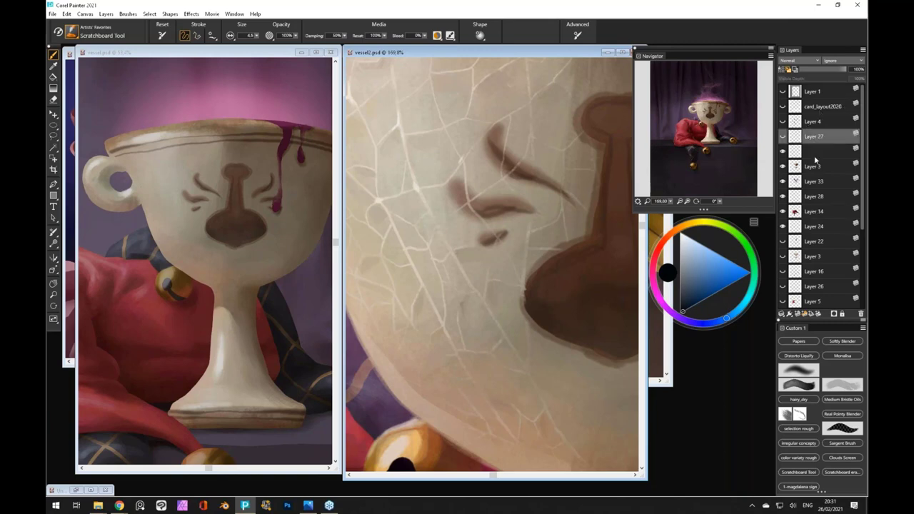
pyautogui.click(805, 121)
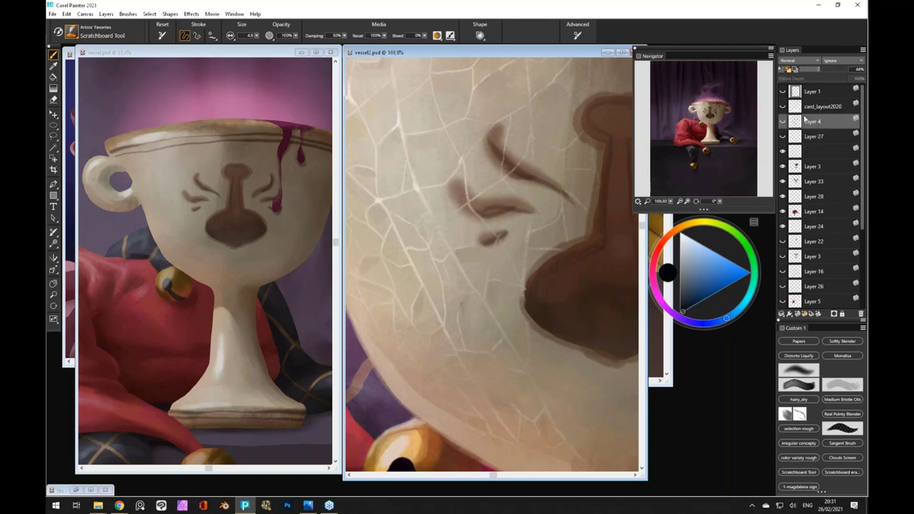
pyautogui.click(804, 313)
# Test a dark stroke on the cup's face, undo it, and zoom out to the whole cup
pyautogui.moveTo(392, 251)
pyautogui.mouseDown()
pyautogui.moveTo(379, 275)
pyautogui.moveTo(382, 230)
pyautogui.moveTo(417, 227)
pyautogui.moveTo(427, 247)
pyautogui.moveTo(451, 224)
pyautogui.moveTo(492, 272)
pyautogui.moveTo(440, 298)
pyautogui.moveTo(439, 330)
pyautogui.moveTo(416, 376)
pyautogui.mouseUp()
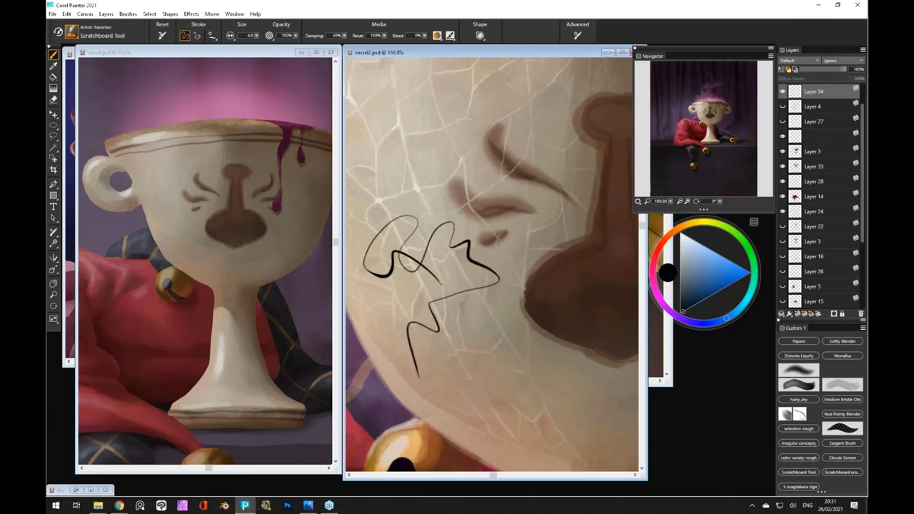
pyautogui.hotkey('ctrl', 'z')
pyautogui.hotkey('ctrl', '-')
pyautogui.hotkey('ctrl', '-')
pyautogui.hotkey('ctrl', '-')
pyautogui.hotkey('ctrl', '-')
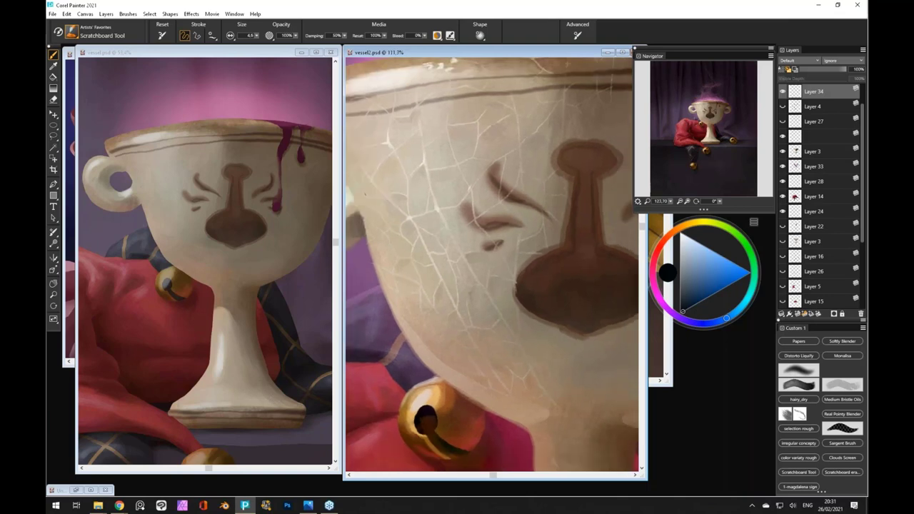
pyautogui.hotkey('ctrl', '-')
pyautogui.hotkey('ctrl', '-')
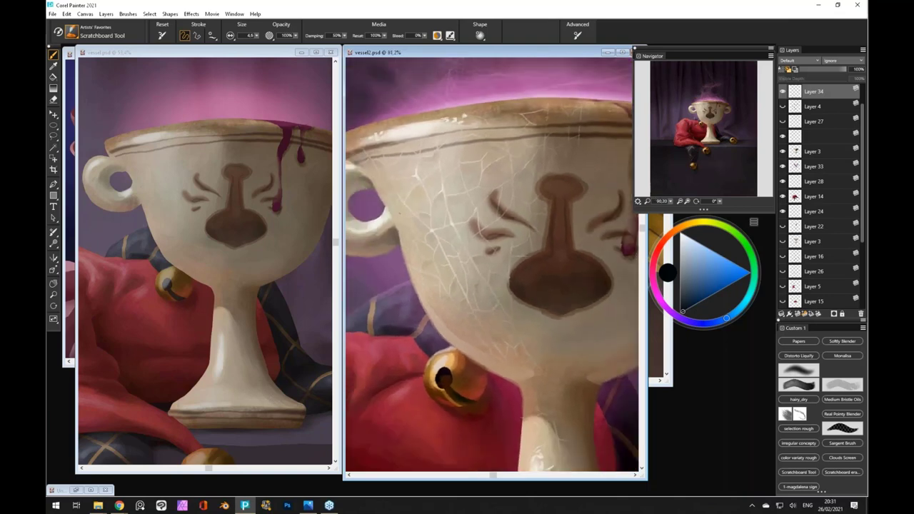
pyautogui.hotkey('ctrl', '-')
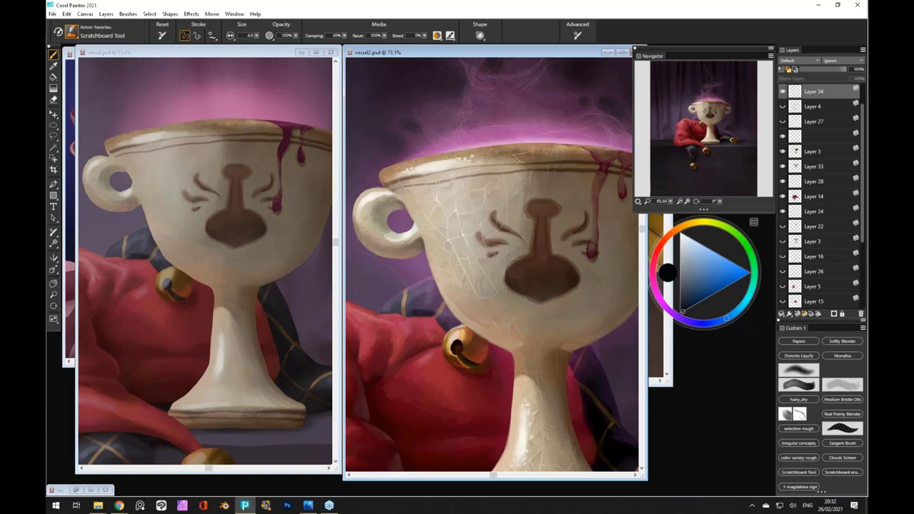
pyautogui.hotkey('ctrl', '+')
pyautogui.hotkey('ctrl', '+')
pyautogui.hotkey('ctrl', '+')
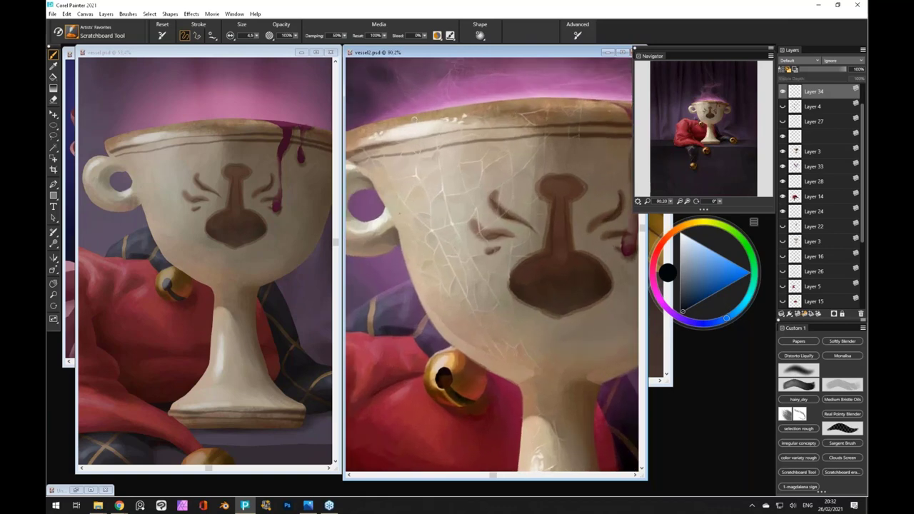
pyautogui.hotkey('ctrl', '-')
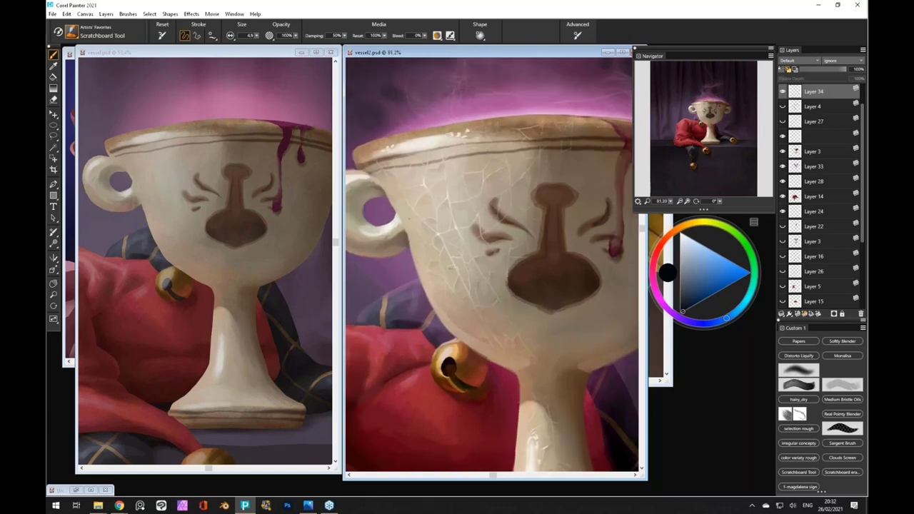
pyautogui.hotkey('ctrl', '-')
pyautogui.hotkey('ctrl', '-')
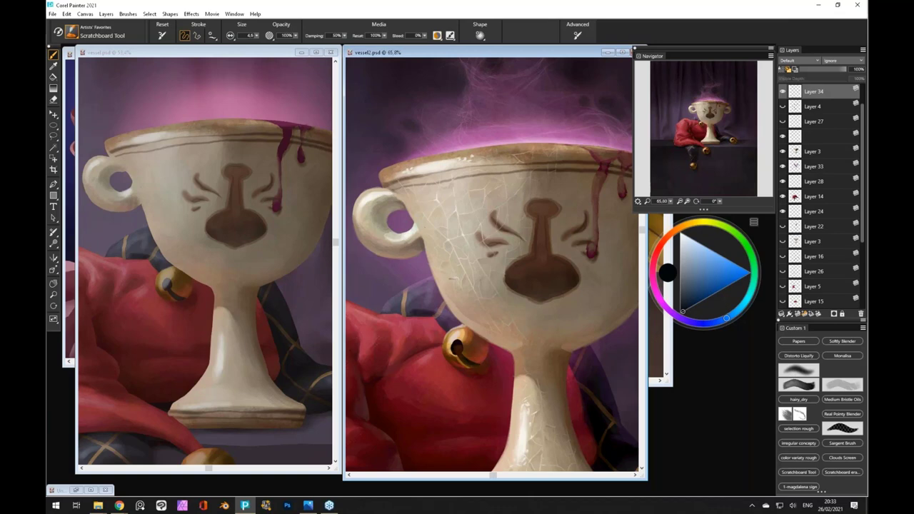
# Zoom out on the vessel paintings and move the colour wheel slightly aside
pyautogui.scroll(-2, 469, 302)
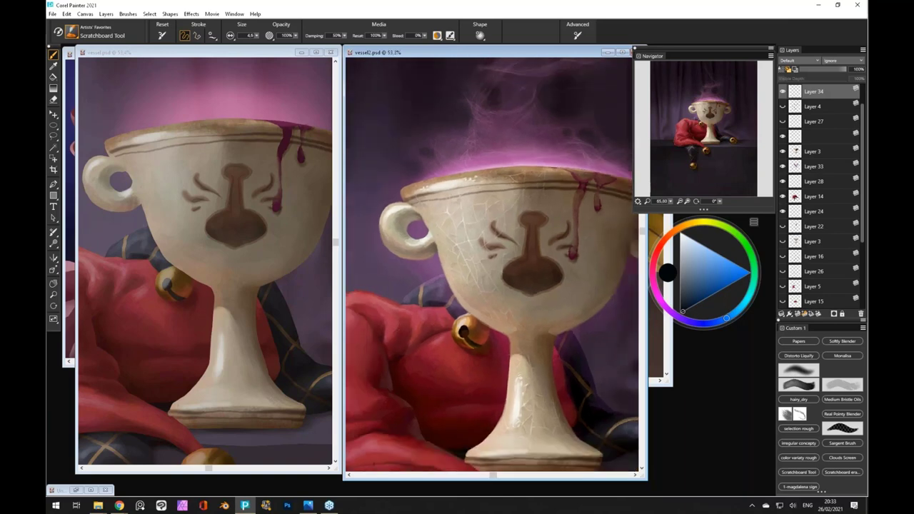
pyautogui.scroll(-1, 469, 301)
pyautogui.scroll(-1, 469, 302)
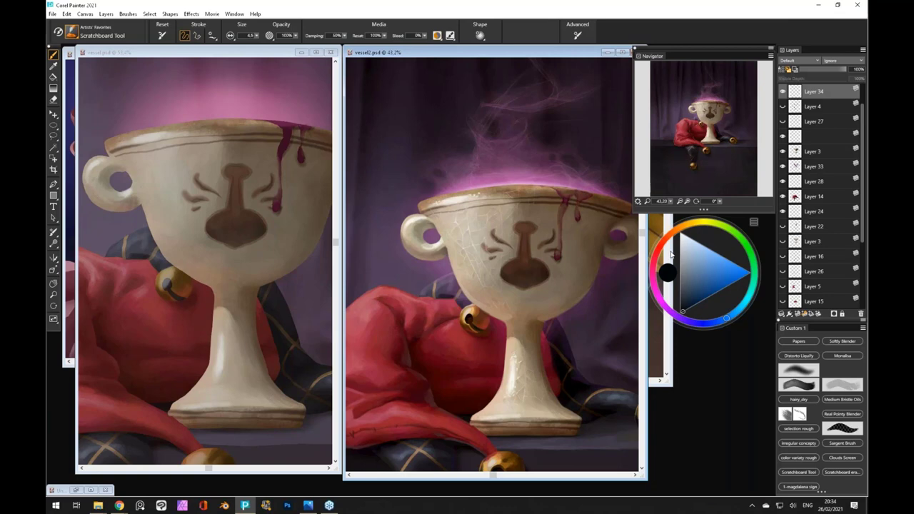
pyautogui.moveTo(669, 255)
pyautogui.mouseDown()
pyautogui.moveTo(676, 283)
pyautogui.moveTo(666, 261)
pyautogui.moveTo(680, 257)
pyautogui.mouseUp()
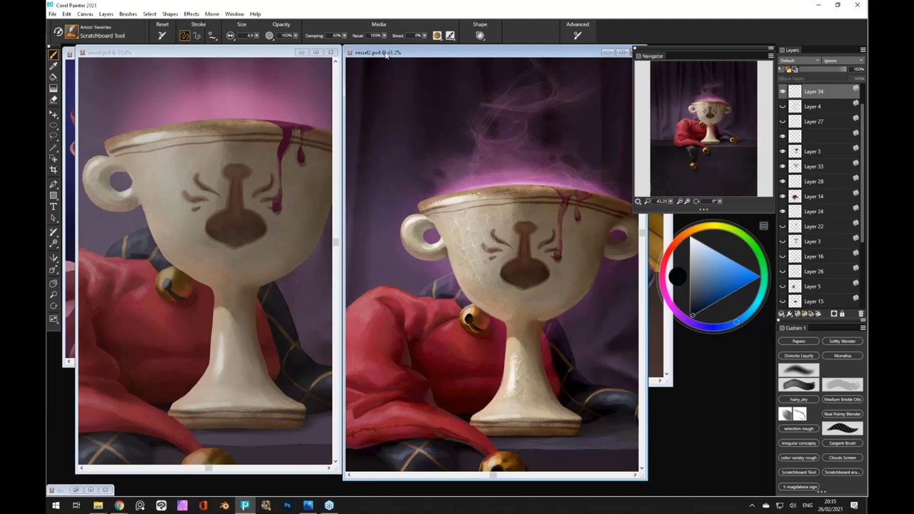
# Make vessel.psd active and shift its window, then restore the minimized Untitled-1 canvas
pyautogui.click(197, 55)
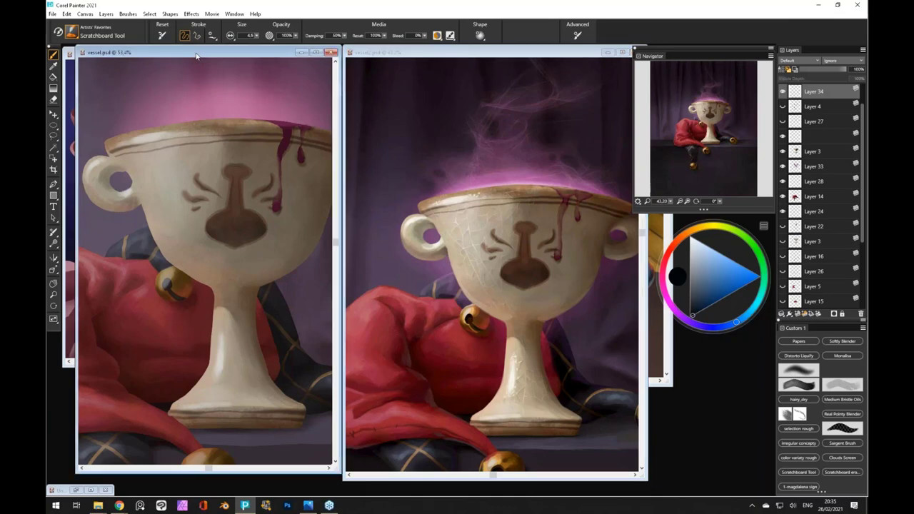
pyautogui.moveTo(194, 56); pyautogui.dragTo(192, 60)
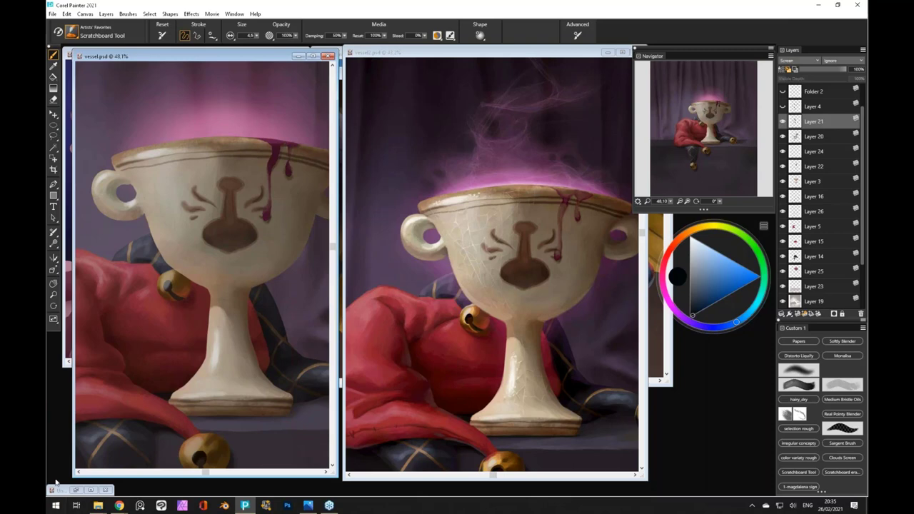
pyautogui.click(93, 491)
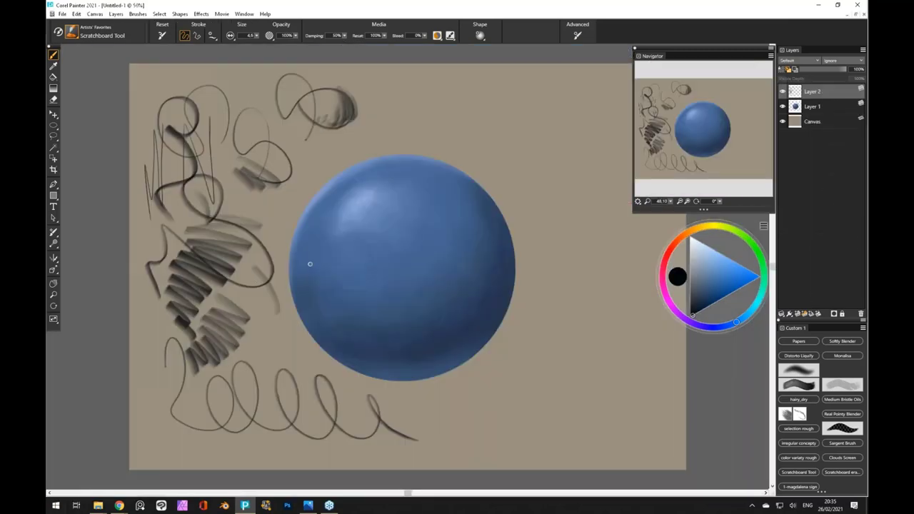
# Zoom the sphere canvas to 68.7% and select the hairy_dry brush from Custom 1
pyautogui.scroll(3, 309, 264)
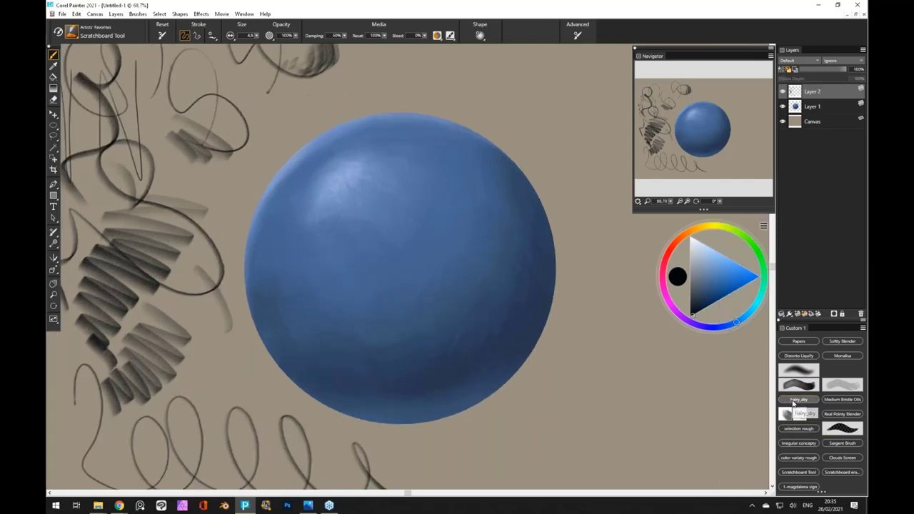
pyautogui.click(798, 399)
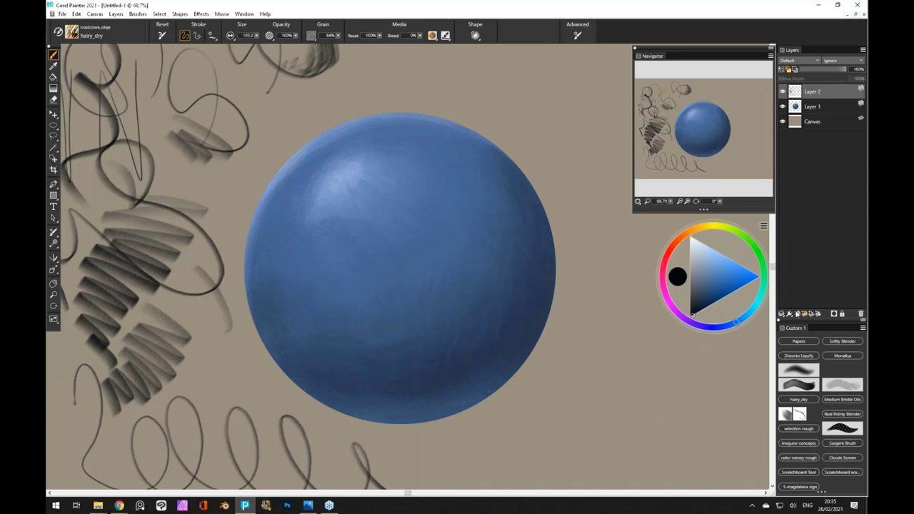
# On a new layer, paint wide dark hairy_dry strokes around the sphere's top, right and bottom, then select Layer 1
pyautogui.click(798, 314)
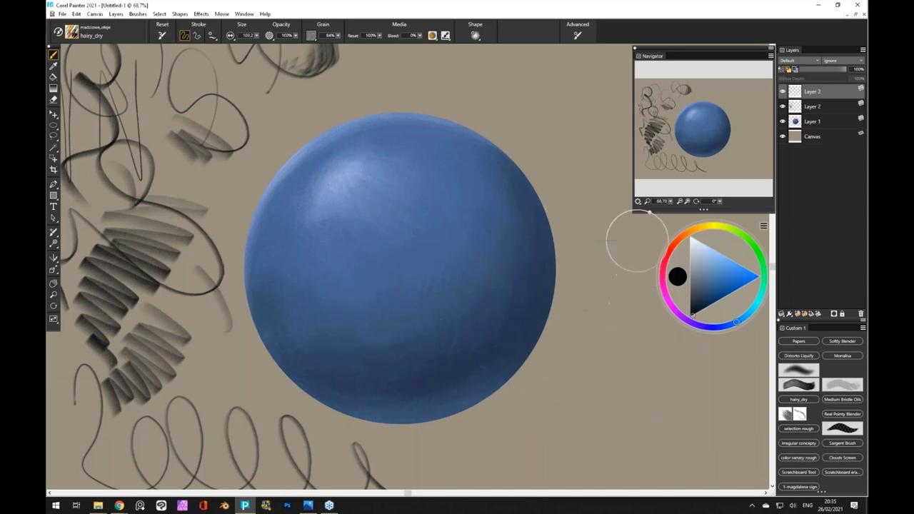
pyautogui.moveTo(606, 255)
pyautogui.mouseDown()
pyautogui.moveTo(653, 437)
pyautogui.moveTo(564, 418)
pyautogui.moveTo(389, 449)
pyautogui.moveTo(228, 389)
pyautogui.moveTo(186, 410)
pyautogui.moveTo(193, 449)
pyautogui.mouseUp()
pyautogui.moveTo(594, 204)
pyautogui.mouseDown()
pyautogui.moveTo(558, 108)
pyautogui.moveTo(487, 71)
pyautogui.moveTo(392, 75)
pyautogui.mouseUp()
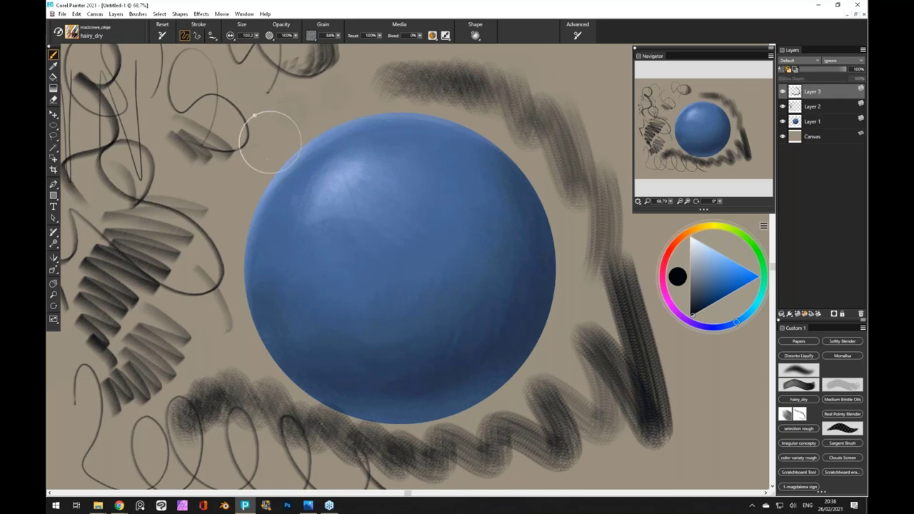
pyautogui.click(250, 171)
pyautogui.moveTo(571, 53)
pyautogui.mouseDown()
pyautogui.moveTo(600, 107)
pyautogui.moveTo(610, 194)
pyautogui.moveTo(549, 368)
pyautogui.mouseUp()
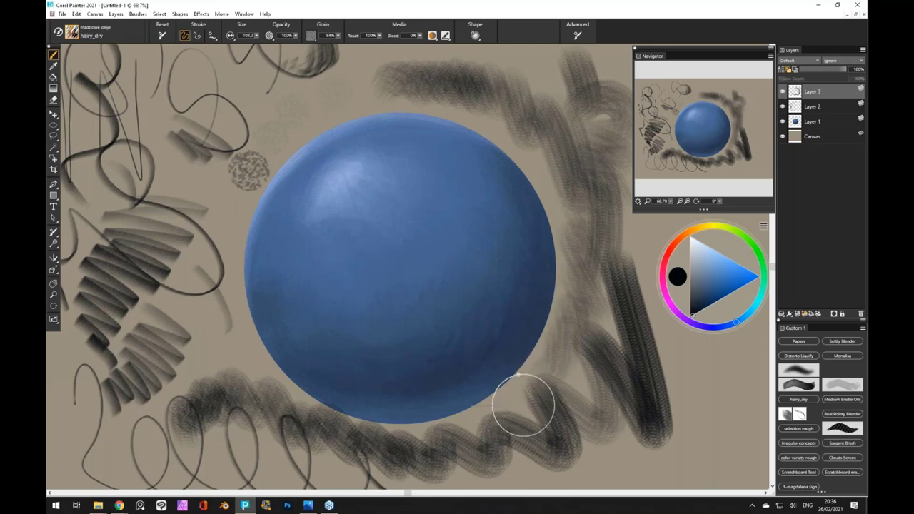
pyautogui.moveTo(367, 57)
pyautogui.mouseDown()
pyautogui.moveTo(277, 96)
pyautogui.moveTo(212, 108)
pyautogui.moveTo(171, 172)
pyautogui.moveTo(190, 207)
pyautogui.moveTo(204, 391)
pyautogui.moveTo(214, 407)
pyautogui.moveTo(210, 381)
pyautogui.mouseUp()
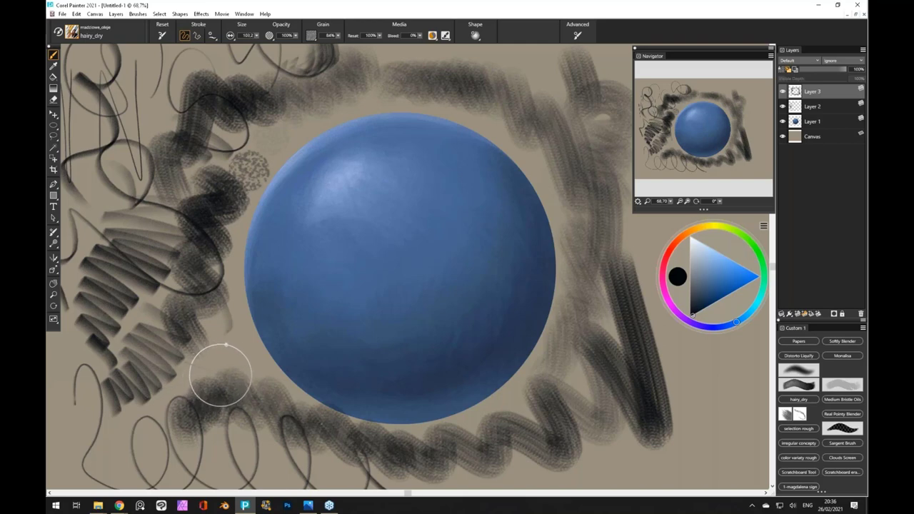
pyautogui.click(795, 123)
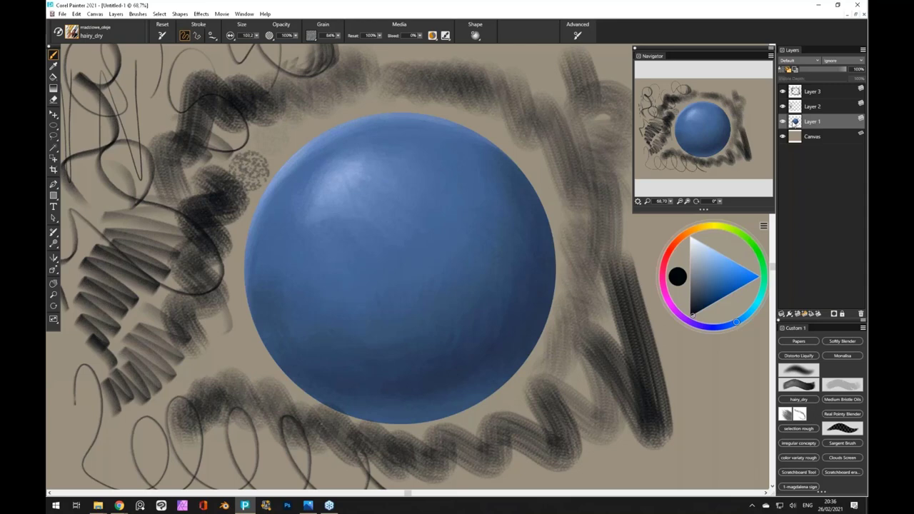
# Load the sphere's selection from Layer 1 and choose Digital Airbrush at size 157.2
pyautogui.keyDown('ctrl'); pyautogui.click(794, 124); pyautogui.keyUp('ctrl')
pyautogui.click(77, 33)
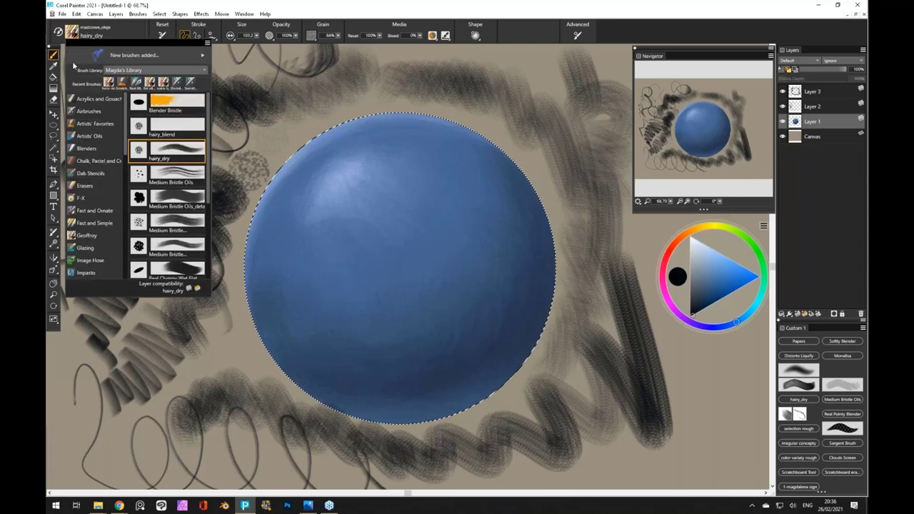
pyautogui.click(88, 110)
pyautogui.click(144, 171)
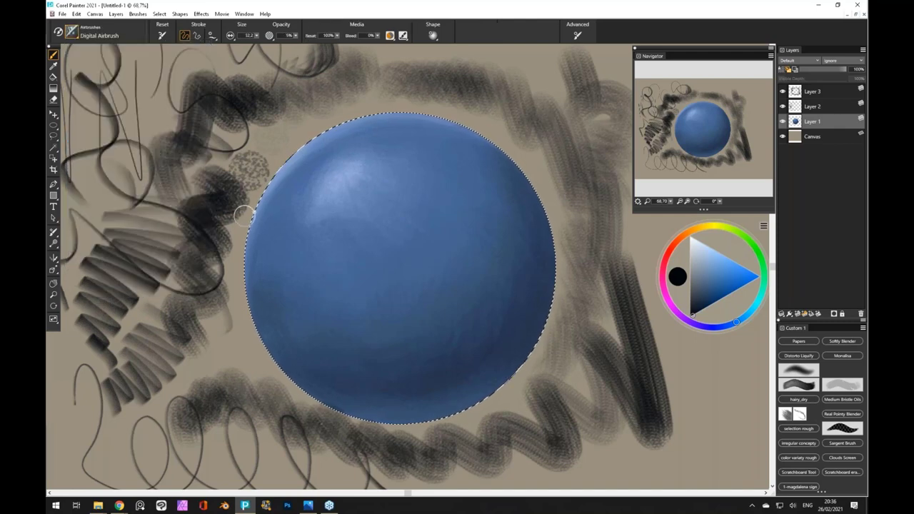
pyautogui.moveTo(317, 269); pyautogui.dragTo(361, 259)
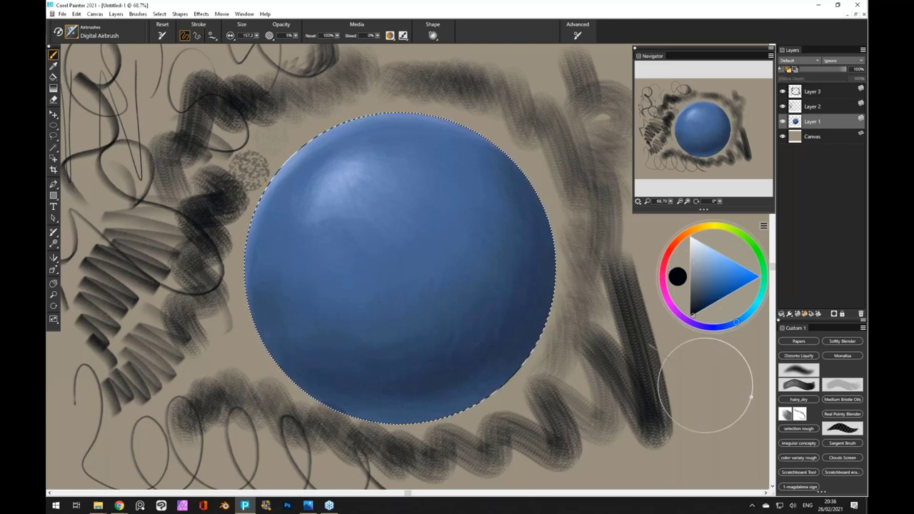
# Delete test Layers 3 and 2 and add a fresh empty layer above the sphere
pyautogui.click(811, 93)
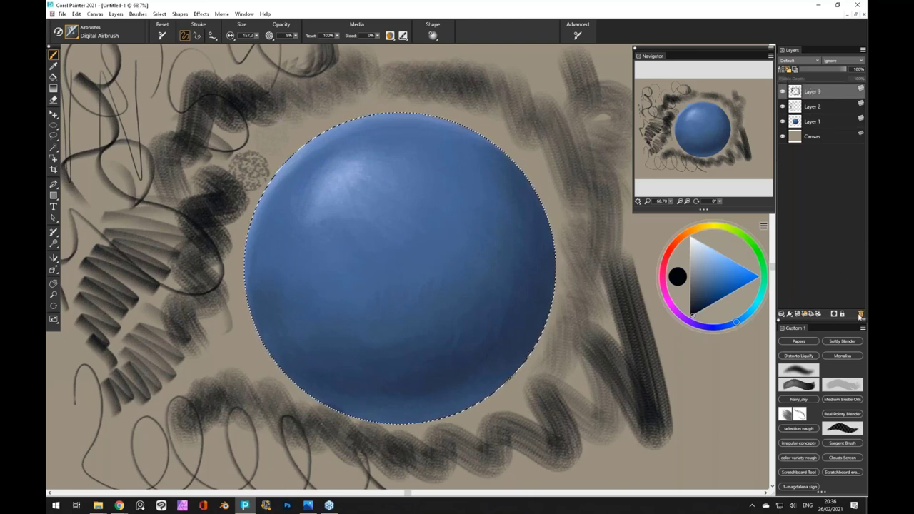
pyautogui.click(860, 314)
pyautogui.click(860, 314)
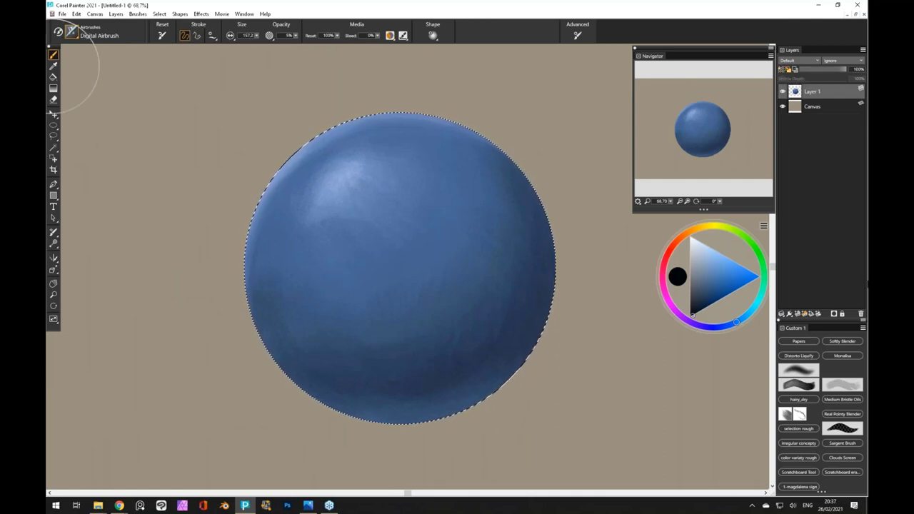
pyautogui.click(797, 314)
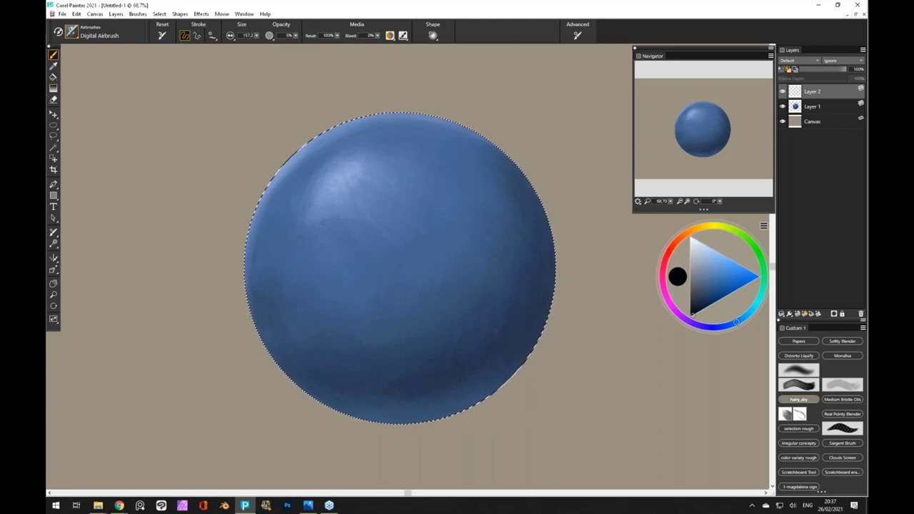
# Use the bristle square spacing brush with a Magda paper texture for test strokes on the sphere
pyautogui.click(785, 388)
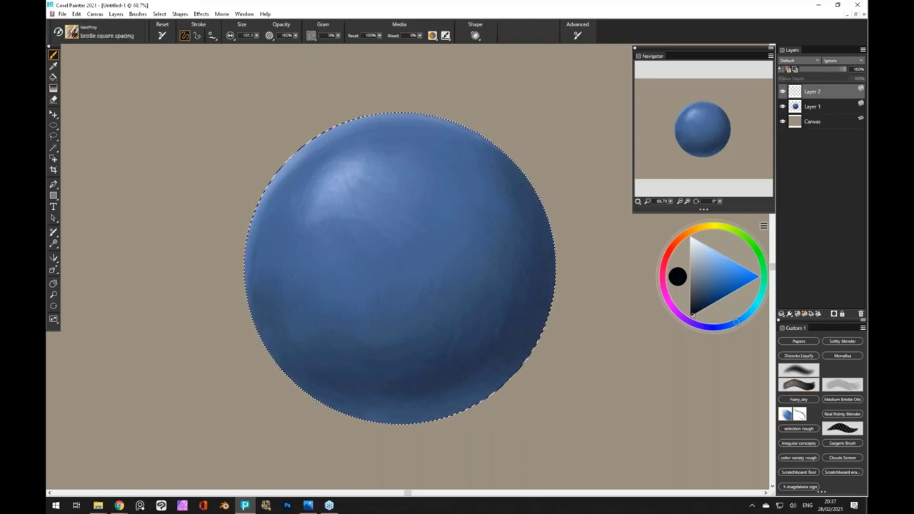
pyautogui.click(311, 35)
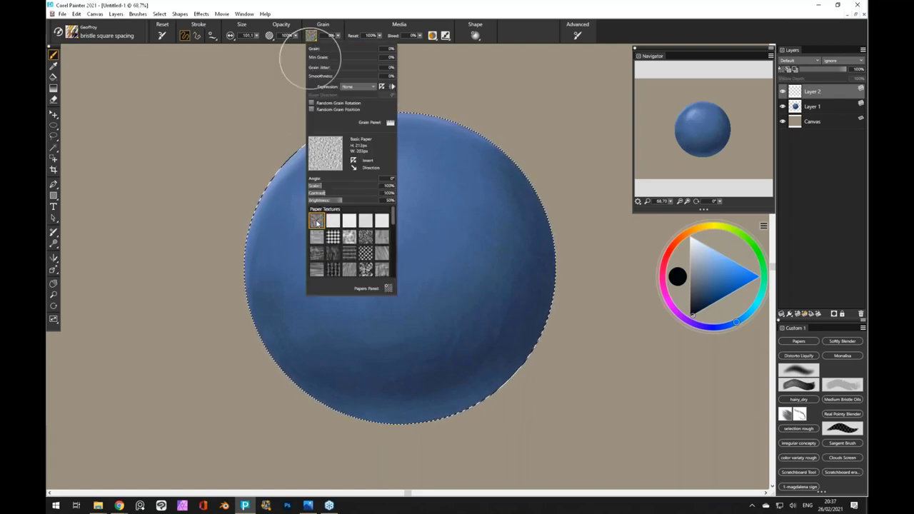
pyautogui.moveTo(394, 217); pyautogui.dragTo(400, 267)
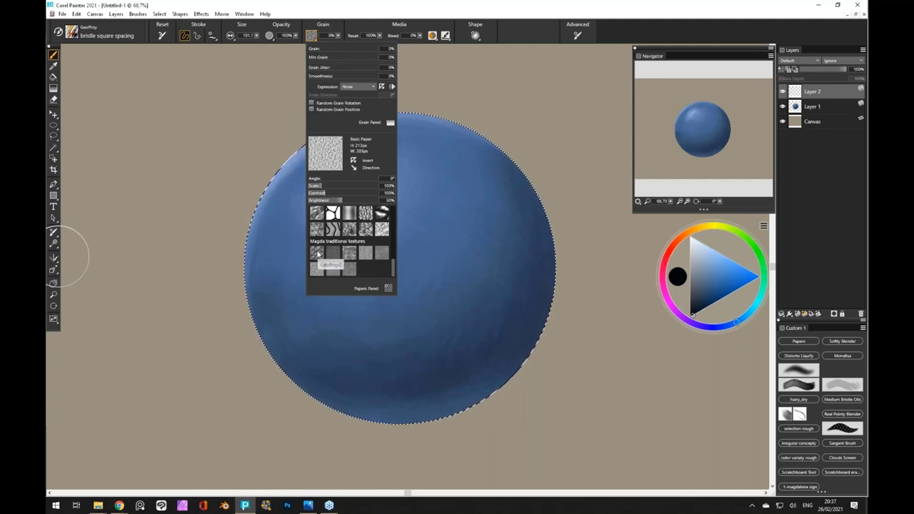
pyautogui.click(348, 253)
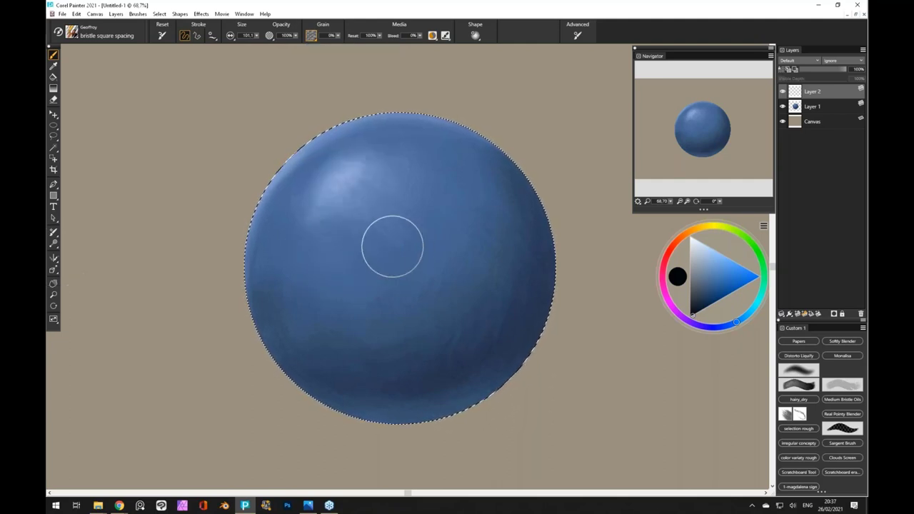
pyautogui.moveTo(389, 200)
pyautogui.mouseDown()
pyautogui.moveTo(360, 314)
pyautogui.moveTo(300, 336)
pyautogui.moveTo(434, 318)
pyautogui.moveTo(457, 214)
pyautogui.moveTo(521, 171)
pyautogui.mouseUp()
pyautogui.moveTo(428, 200)
pyautogui.mouseDown()
pyautogui.moveTo(321, 125)
pyautogui.moveTo(281, 240)
pyautogui.moveTo(259, 247)
pyautogui.moveTo(418, 385)
pyautogui.mouseUp()
# Try other Magda paper textures with a lighter curved stroke, then undo the tests
pyautogui.click(312, 35)
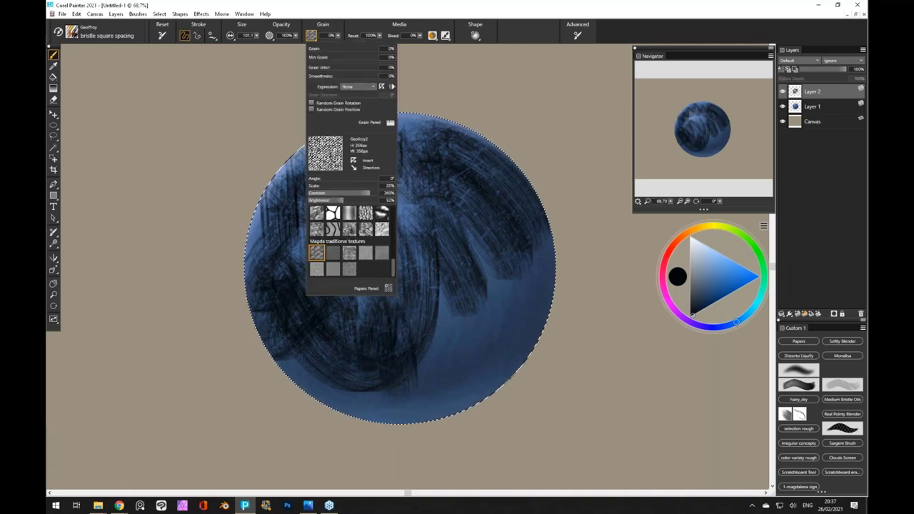
pyautogui.click(349, 252)
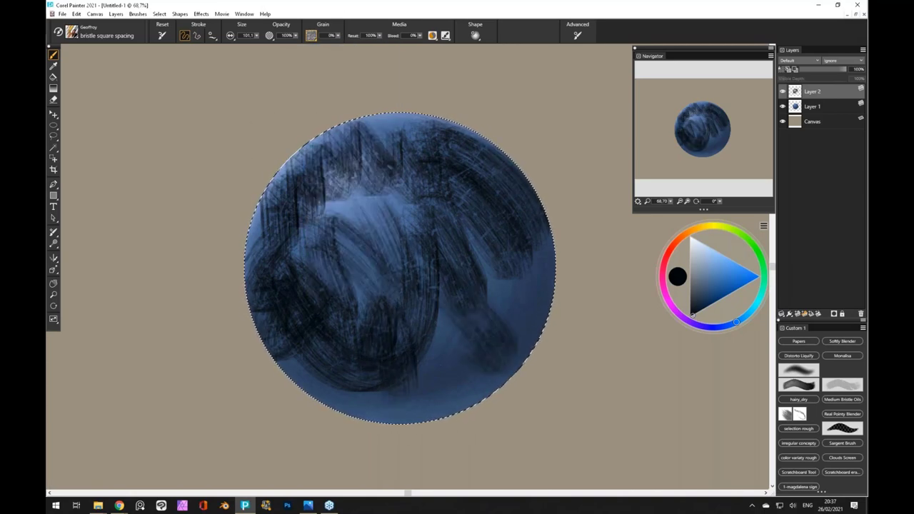
pyautogui.moveTo(435, 221); pyautogui.dragTo(286, 421)
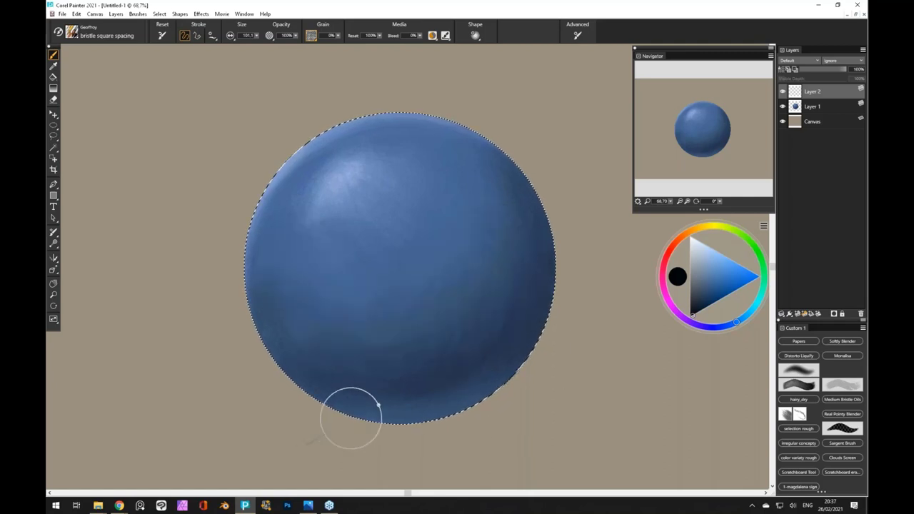
pyautogui.click(311, 36)
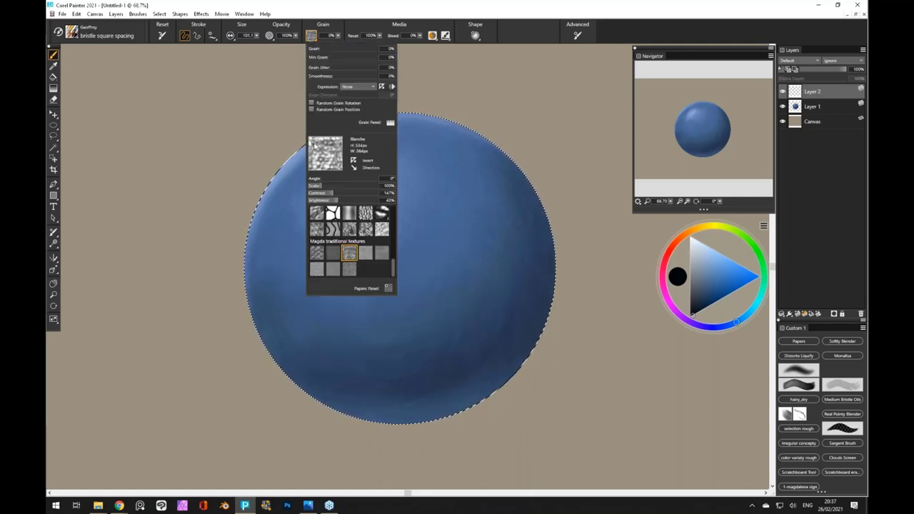
pyautogui.click(349, 270)
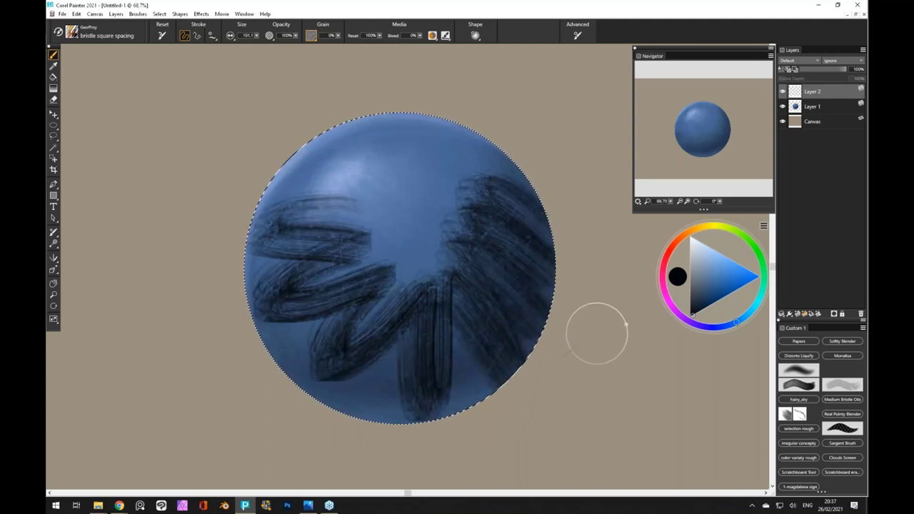
pyautogui.hotkey('ctrl', 'z')
# Select the Geoffroy3 paper grain, test a stroke, undo it, and zoom out slightly
pyautogui.click(312, 36)
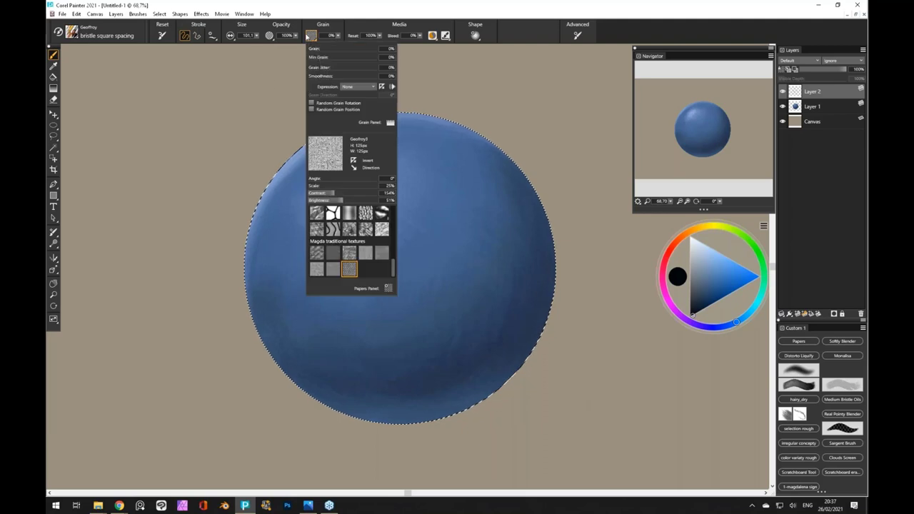
pyautogui.click(314, 272)
pyautogui.moveTo(253, 261)
pyautogui.mouseDown()
pyautogui.moveTo(314, 225)
pyautogui.moveTo(343, 343)
pyautogui.moveTo(377, 389)
pyautogui.mouseUp()
pyautogui.hotkey('ctrl', 'z')
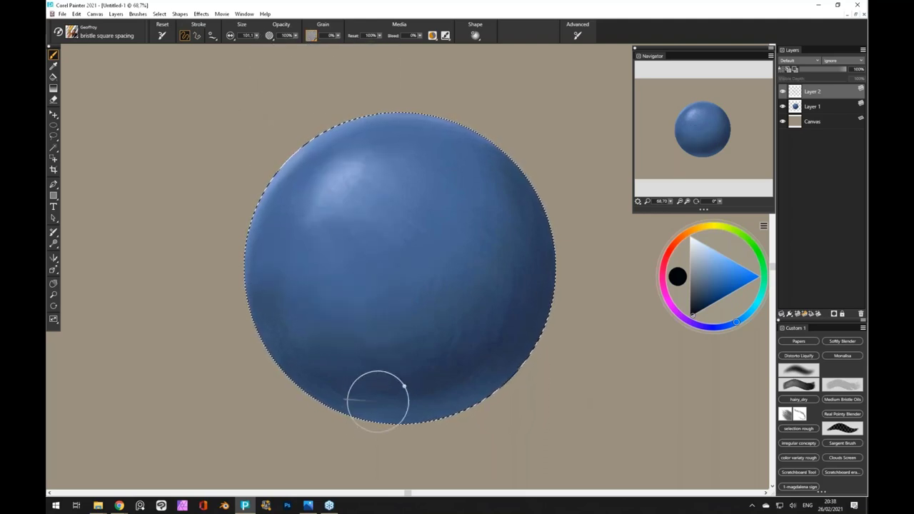
pyautogui.hotkey('ctrl', '-')
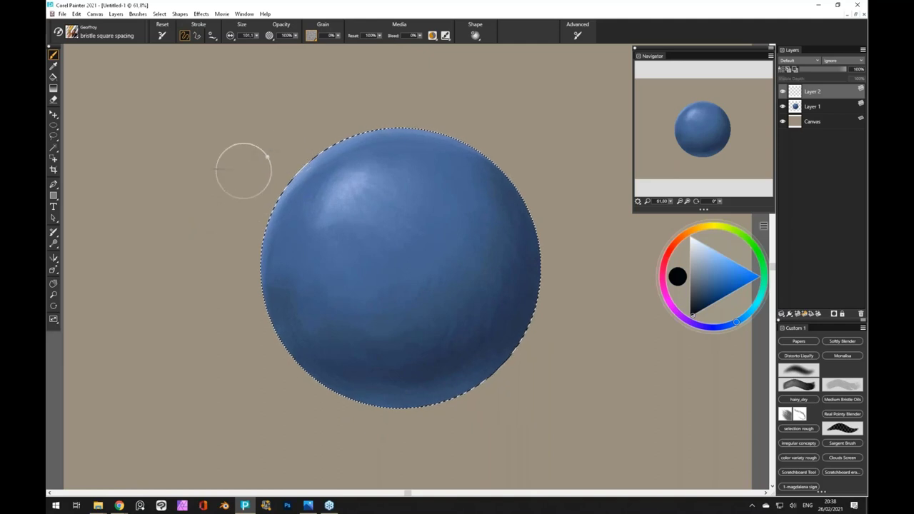
# Zoom back in on the sphere and deselect it with Ctrl+D
pyautogui.hotkey('ctrl', '+')
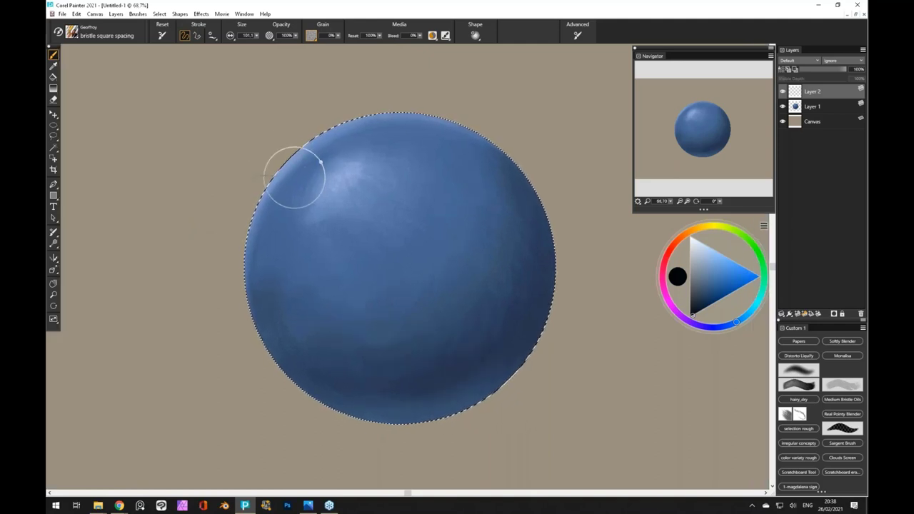
pyautogui.hotkey('ctrl', 'd')
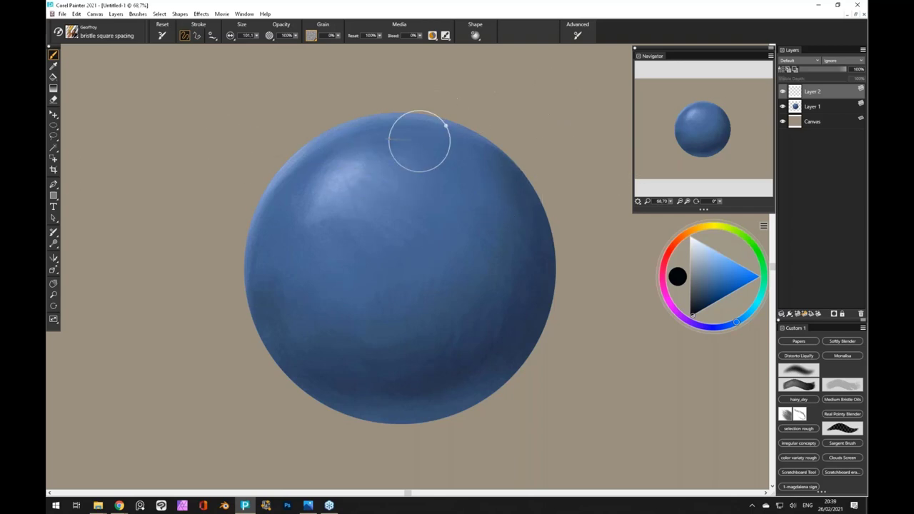
# Restore down and minimize the Untitled-1 window to reveal the vessel paintings
pyautogui.click(856, 16)
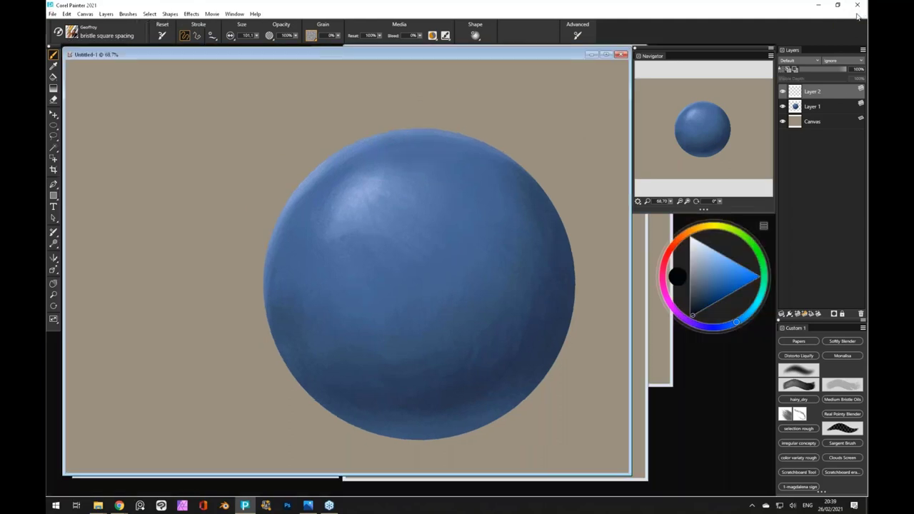
pyautogui.click(591, 55)
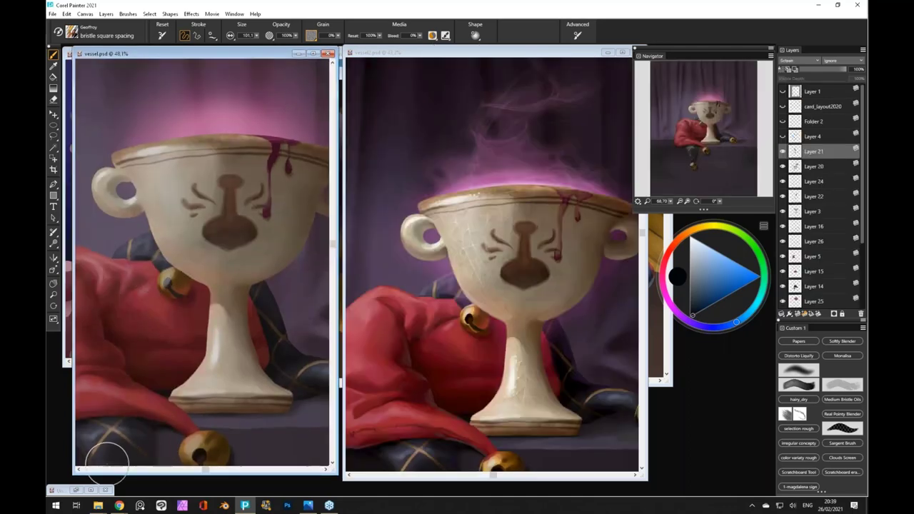
# View Painter2021-stilllife.jpg in Photos, browse to steel life 2.jpg and back, then close the viewer
pyautogui.moveTo(98, 505)
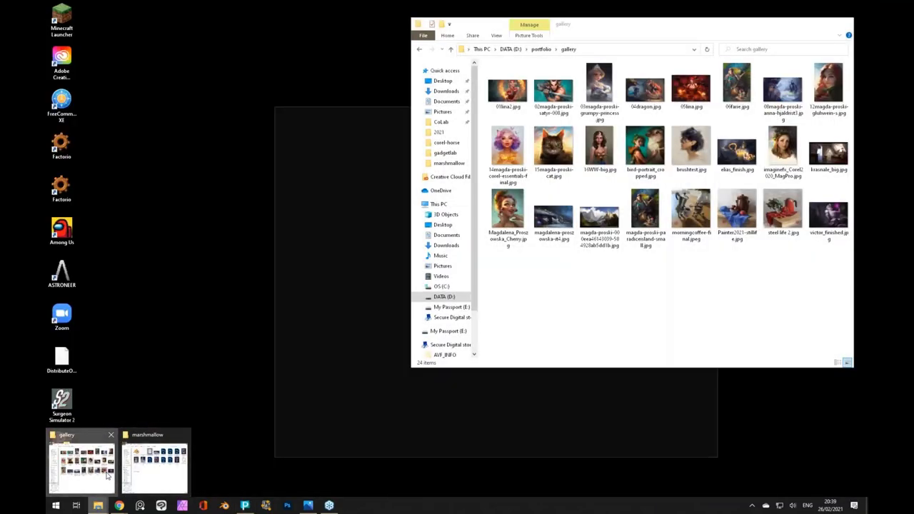
pyautogui.click(107, 474)
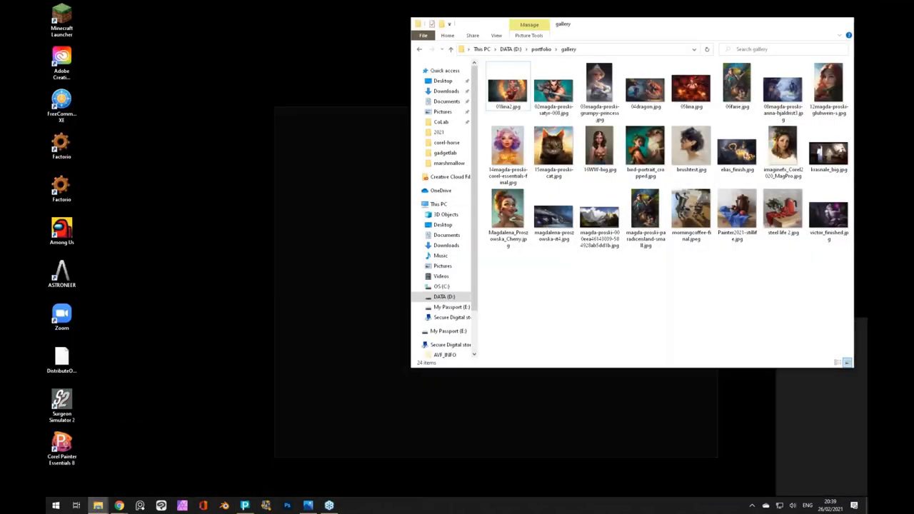
pyautogui.click(735, 209)
pyautogui.doubleClick(735, 209)
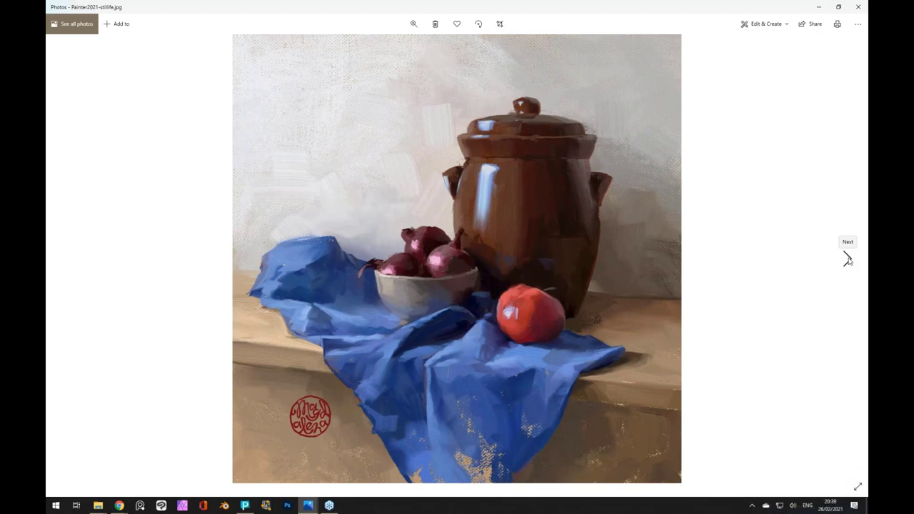
pyautogui.click(847, 259)
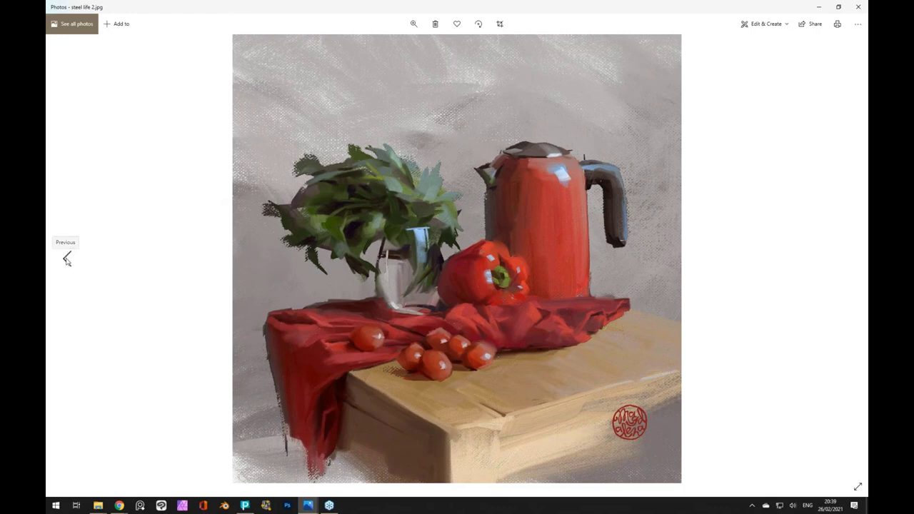
pyautogui.click(67, 259)
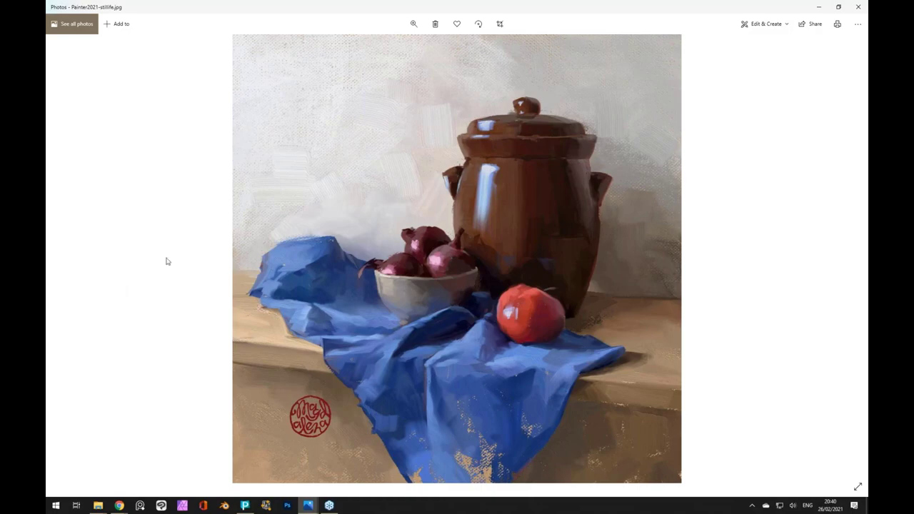
pyautogui.click(861, 7)
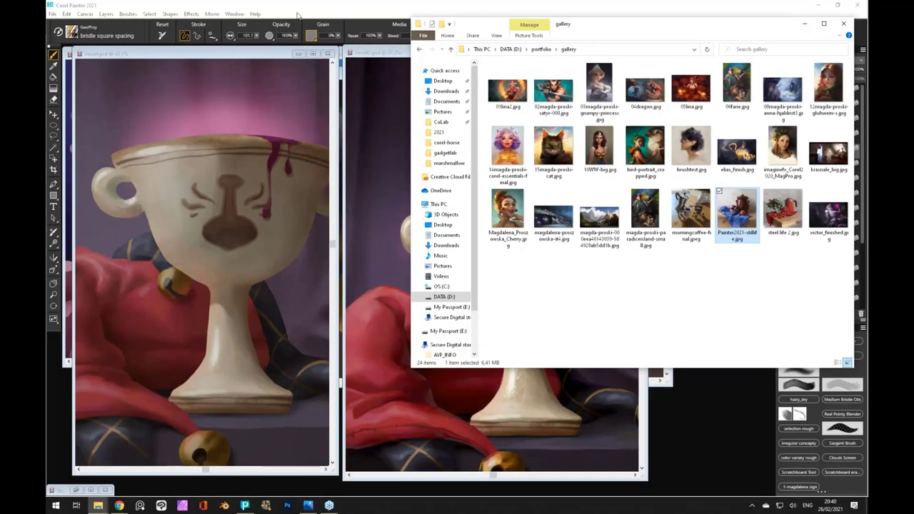
# Return to Painter, move vessel2.psd aside and make marshmallow_latestage.psd the active document
pyautogui.click(297, 14)
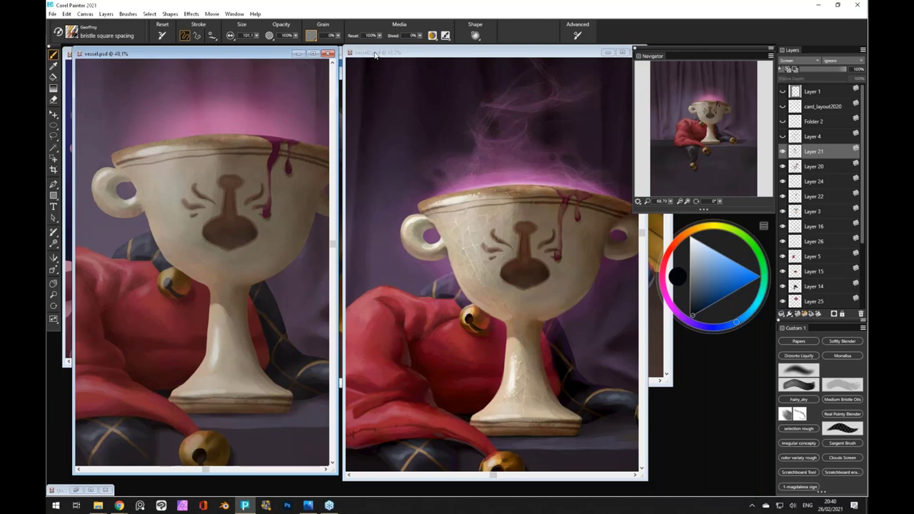
pyautogui.moveTo(373, 54); pyautogui.dragTo(424, 54)
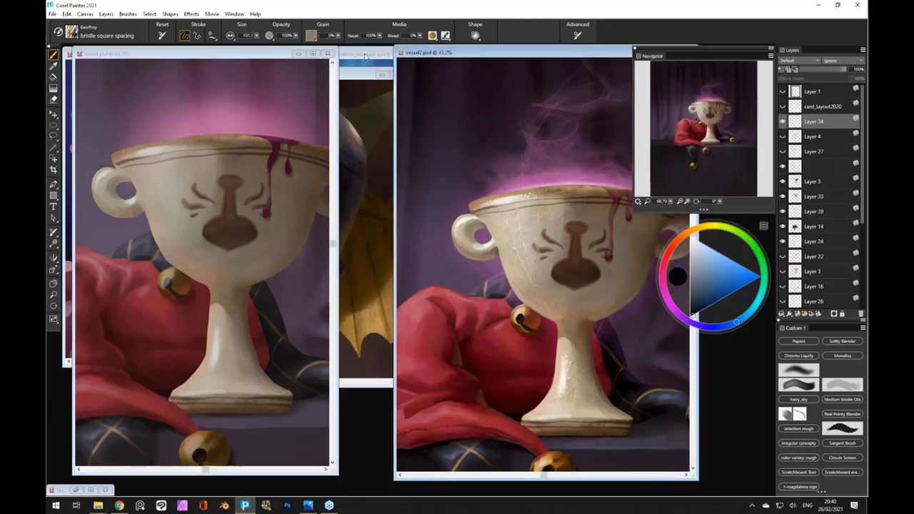
pyautogui.click(365, 50)
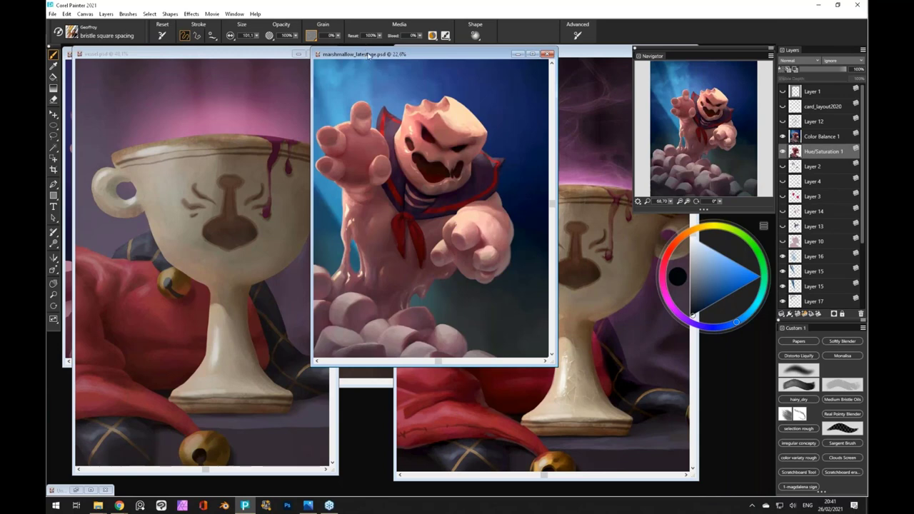
# Maximize marshmallow_latestage.psd to fill the workspace and zoom in to 27.9%
pyautogui.doubleClick(368, 55)
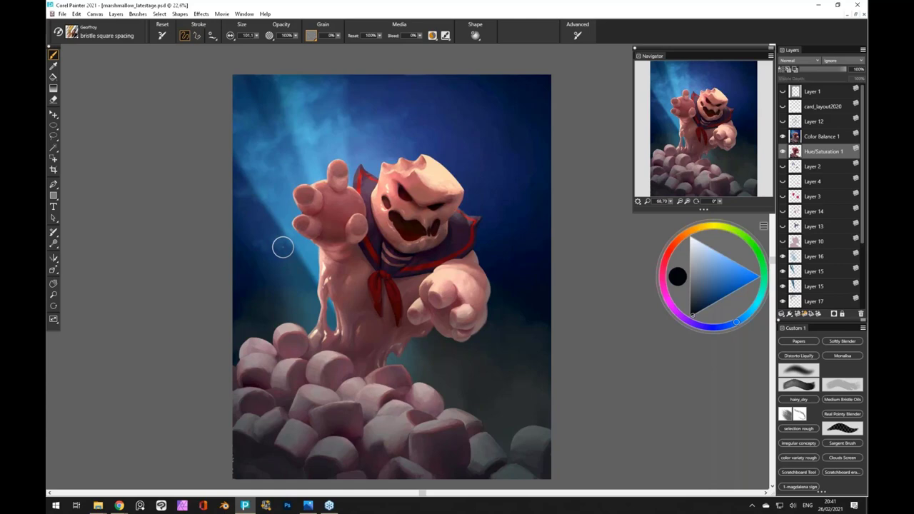
pyautogui.hotkey('ctrl', '+')
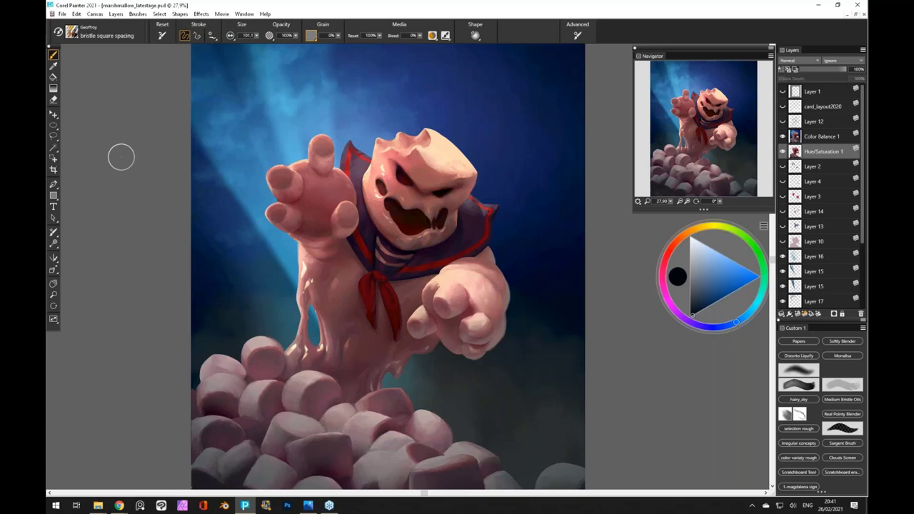
pyautogui.scroll(1, 121, 153)
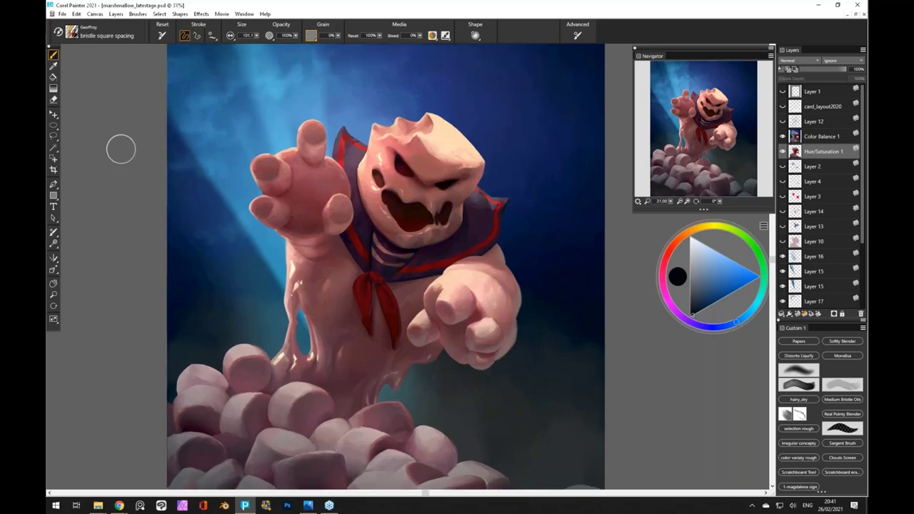
pyautogui.scroll(-1, 121, 148)
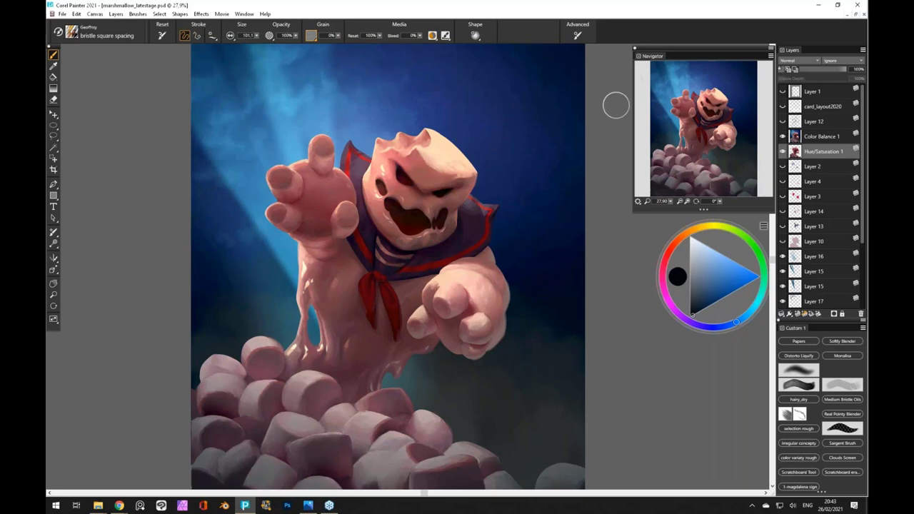
# Adjust the zoom and leave Layer 1's dark card frame visible with card_layout2020 hidden
pyautogui.hotkey('ctrl', '-')
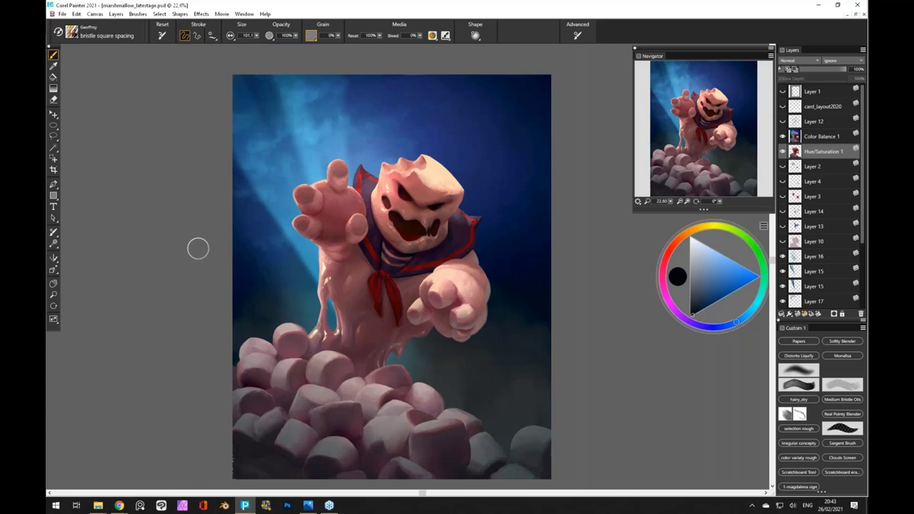
pyautogui.hotkey('ctrl', '+')
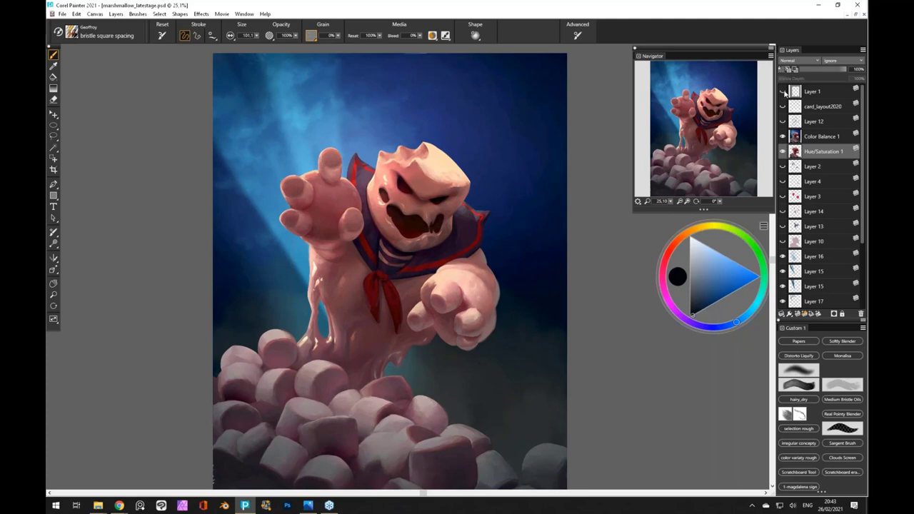
pyautogui.click(783, 92)
pyautogui.click(783, 92)
pyautogui.click(783, 92)
pyautogui.click(783, 107)
pyautogui.click(782, 106)
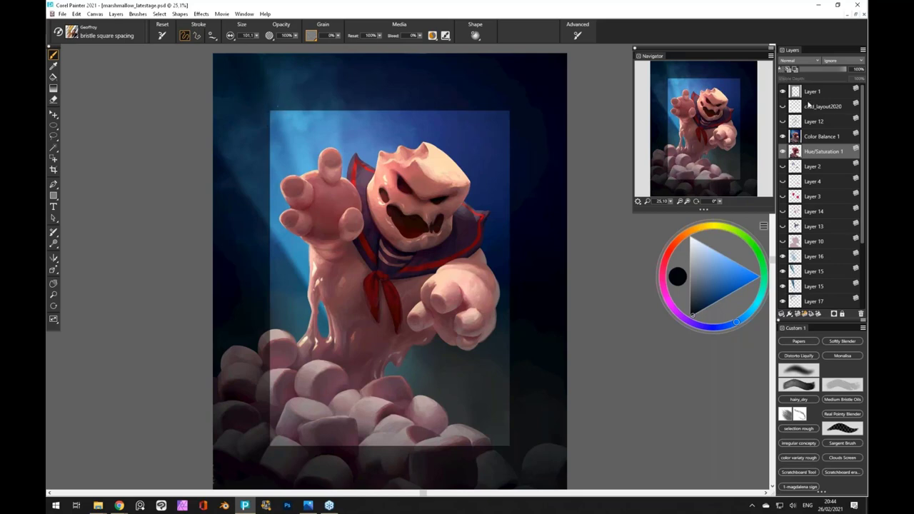
# Make the card_layout2020 layer visible to show its translucent panels and circles
pyautogui.click(782, 106)
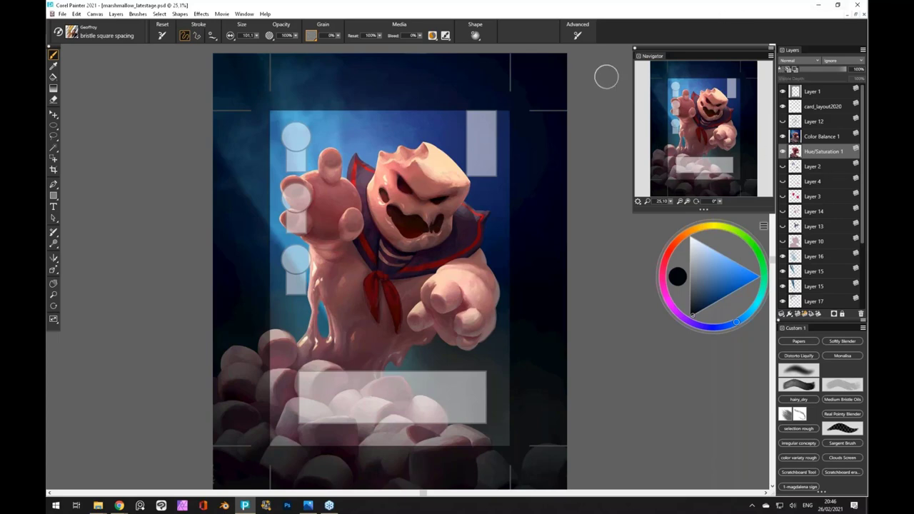
# Drag the Navigator panel slightly left beside the canvas
pyautogui.moveTo(657, 51); pyautogui.dragTo(641, 53)
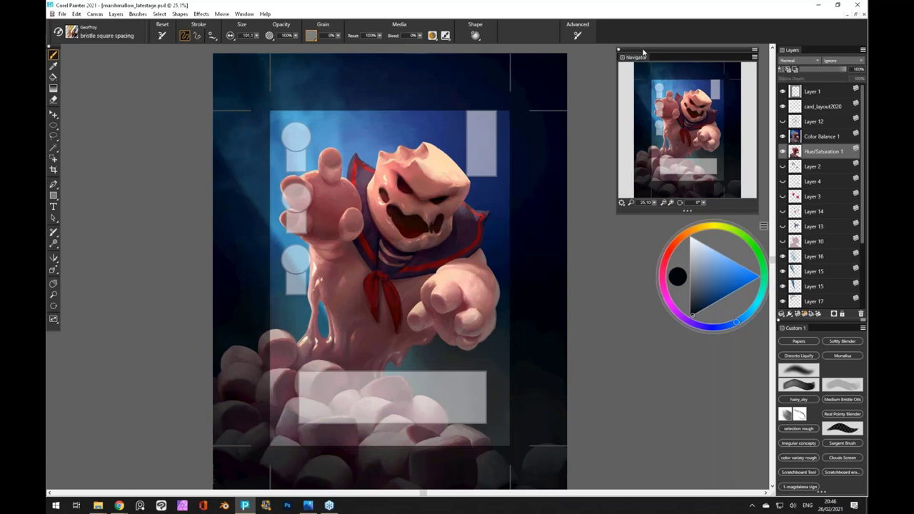
# Reposition the Navigator panel and enlarge it so the card thumbnail shows bigger
pyautogui.moveTo(642, 52); pyautogui.dragTo(601, 53)
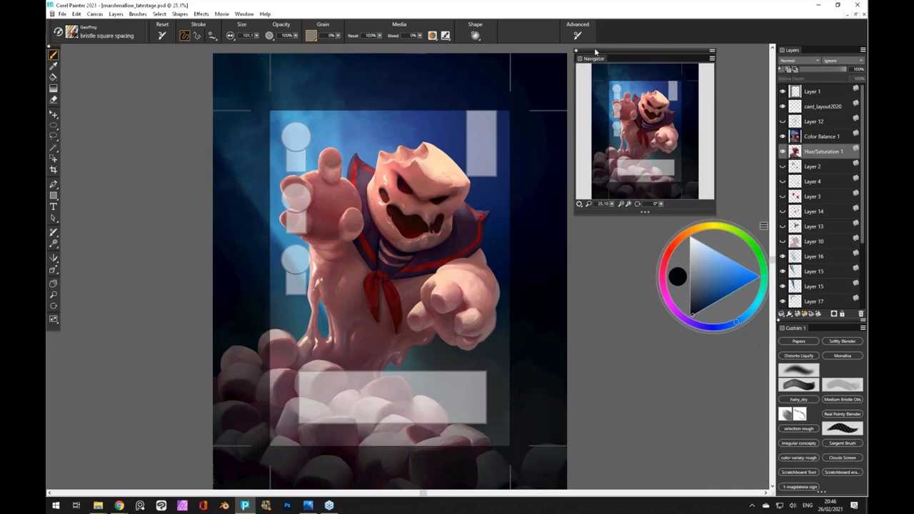
pyautogui.moveTo(594, 55); pyautogui.dragTo(637, 57)
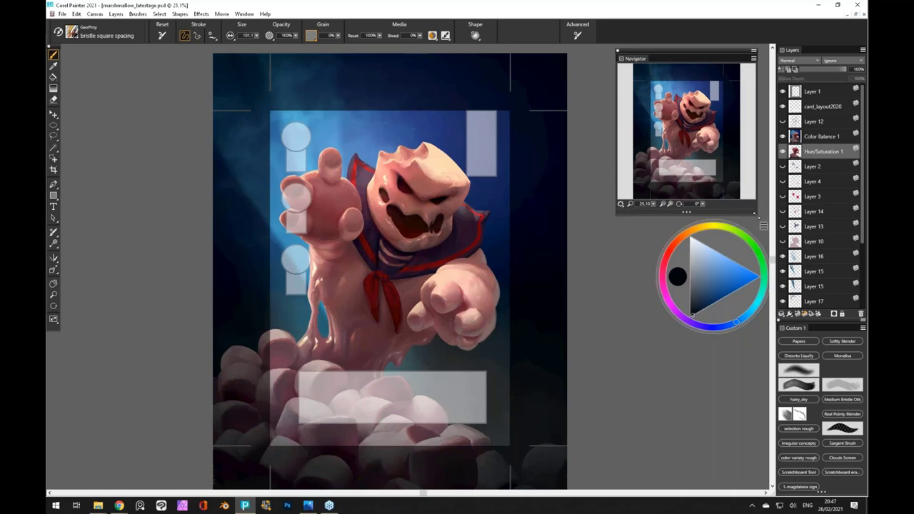
pyautogui.moveTo(755, 213); pyautogui.dragTo(769, 237)
pyautogui.moveTo(657, 54)
pyautogui.mouseDown()
pyautogui.moveTo(659, 45)
pyautogui.moveTo(658, 53)
pyautogui.mouseUp()
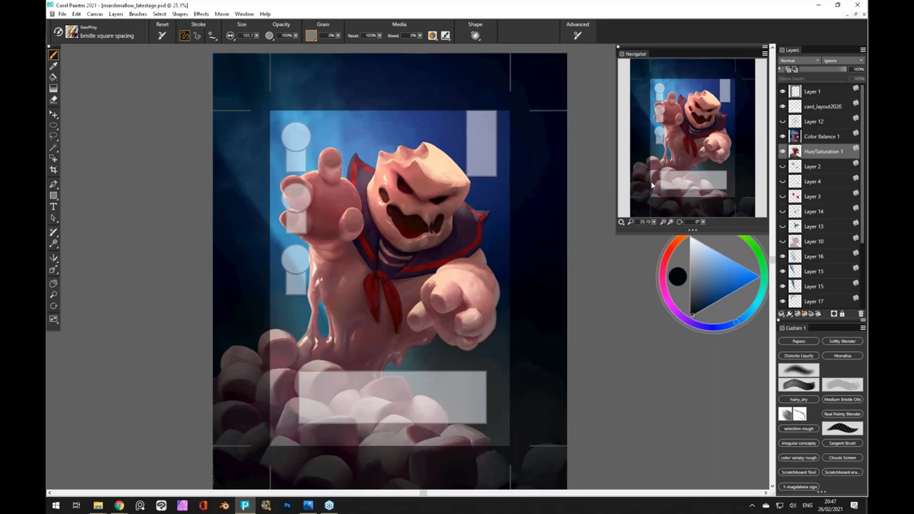
# Zoom in on the character's chest and fist and hide the Layer 1 and card_layout2020 overlays
pyautogui.hotkey('ctrl', '=')
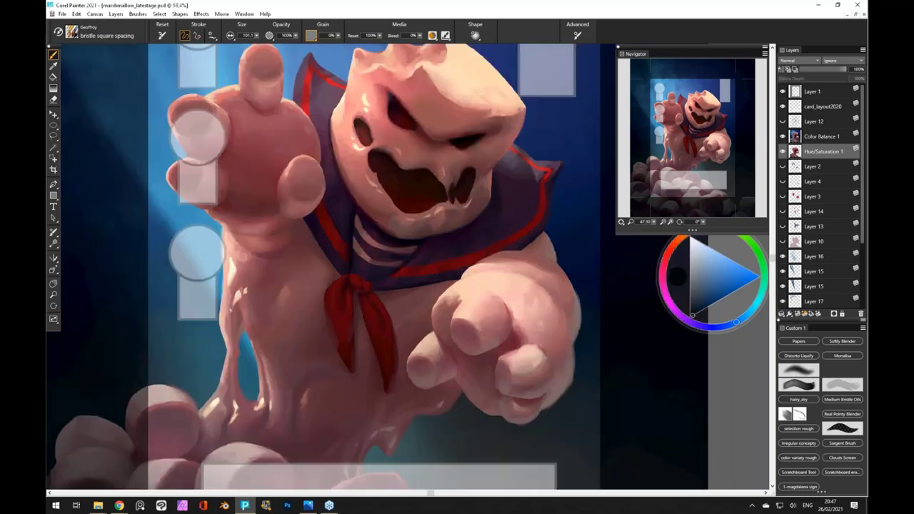
pyautogui.hotkey('ctrl', '=')
pyautogui.hotkey('ctrl', '=')
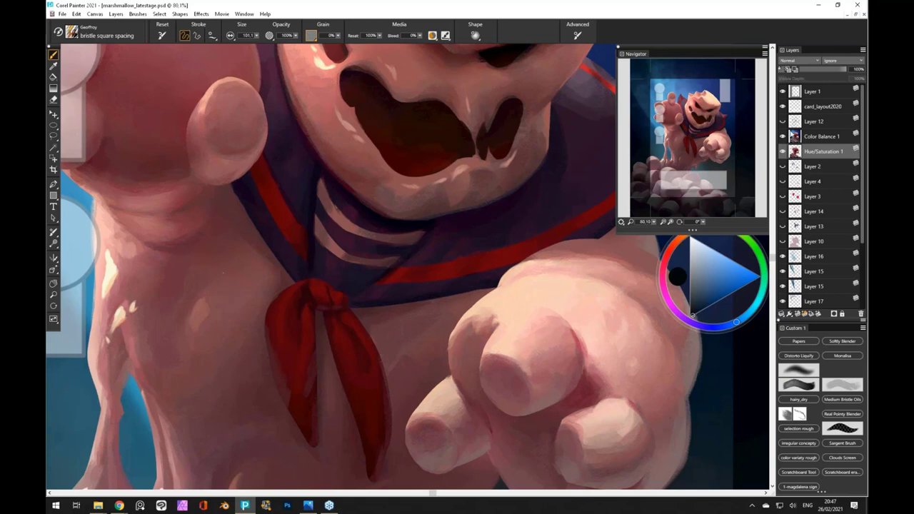
pyautogui.click(783, 92)
pyautogui.click(788, 106)
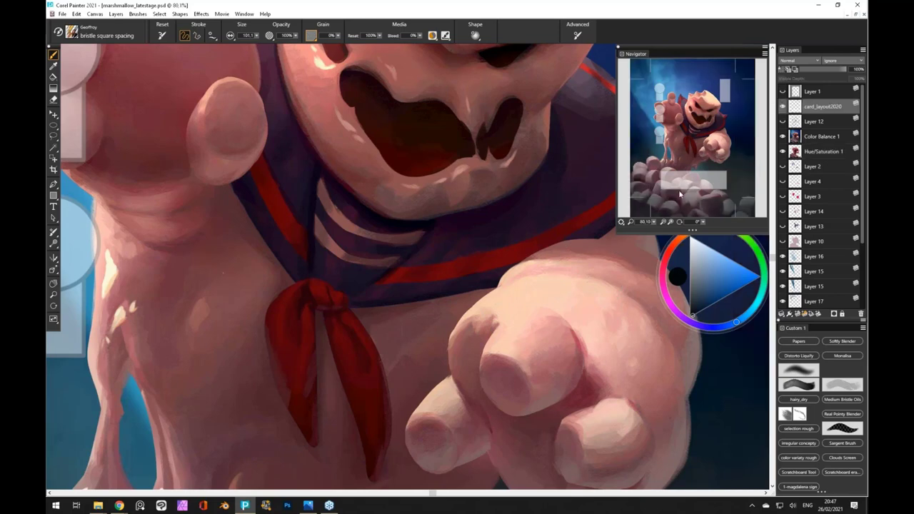
pyautogui.click(782, 106)
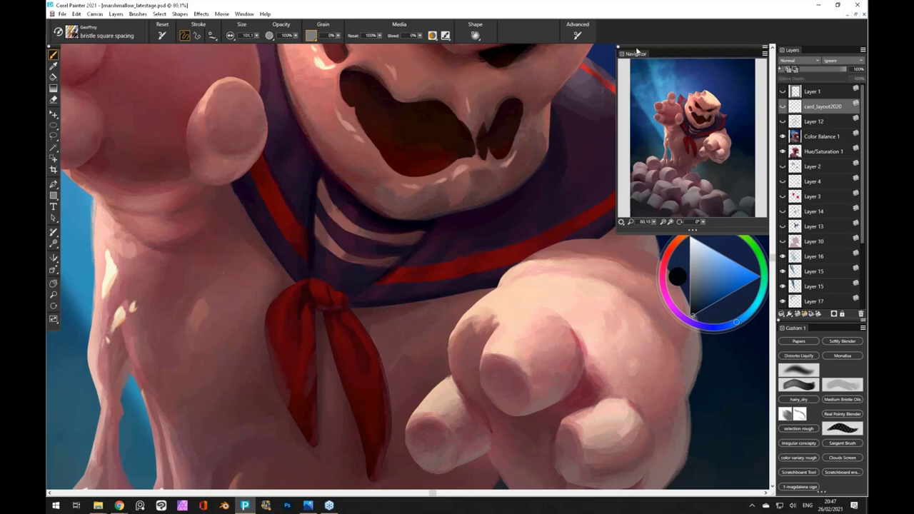
# Float the Navigator panel, then hide and re-show it from the Window menu
pyautogui.moveTo(639, 53)
pyautogui.mouseDown()
pyautogui.moveTo(625, 57)
pyautogui.moveTo(635, 49)
pyautogui.mouseUp()
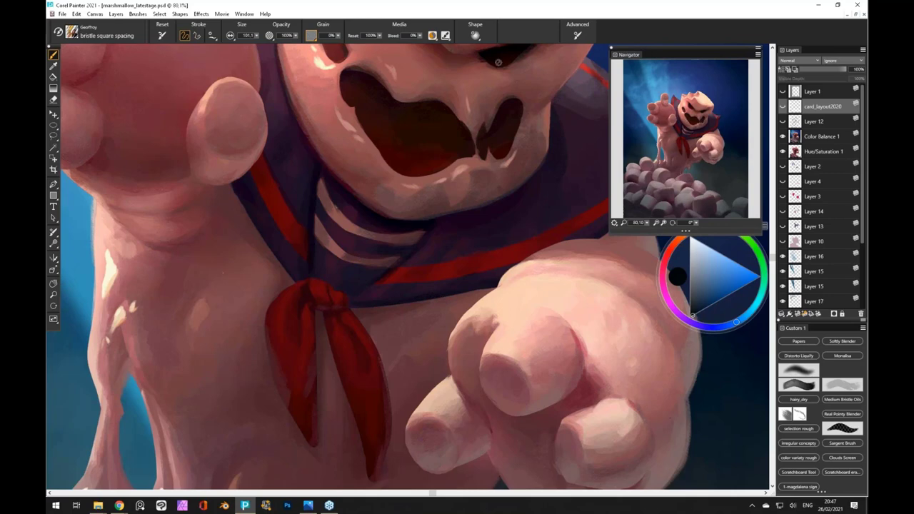
pyautogui.click(244, 14)
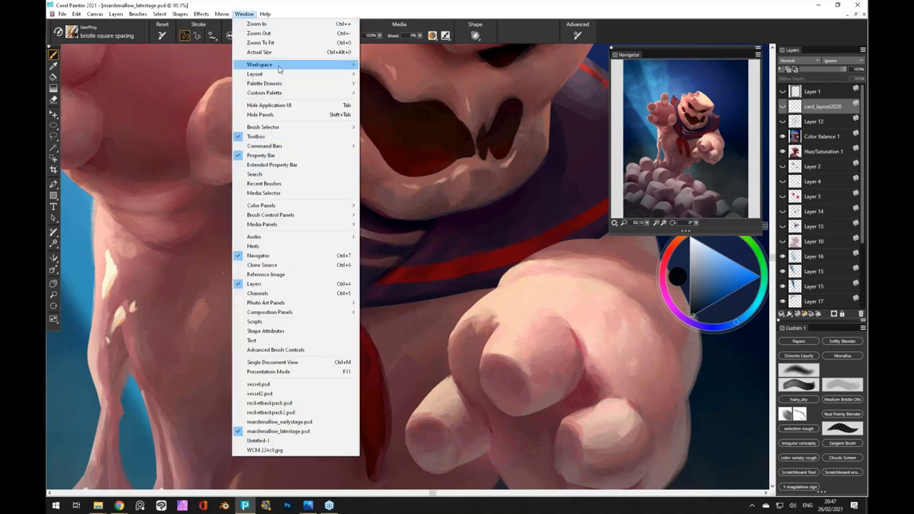
pyautogui.click(277, 257)
pyautogui.click(243, 15)
pyautogui.click(273, 257)
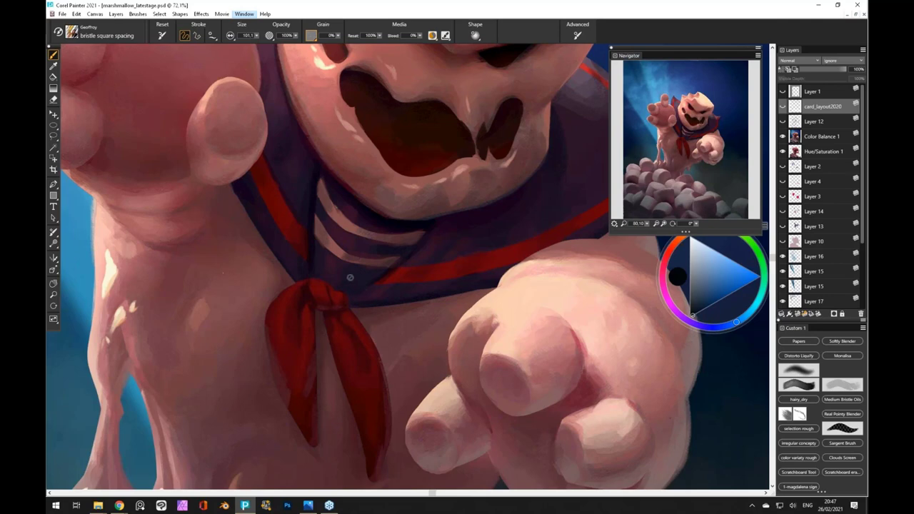
# Zoom out to about 52.6% and pan so the monster's whole head, collar and arms show
pyautogui.scroll(-1, 349, 277)
pyautogui.scroll(-1, 349, 277)
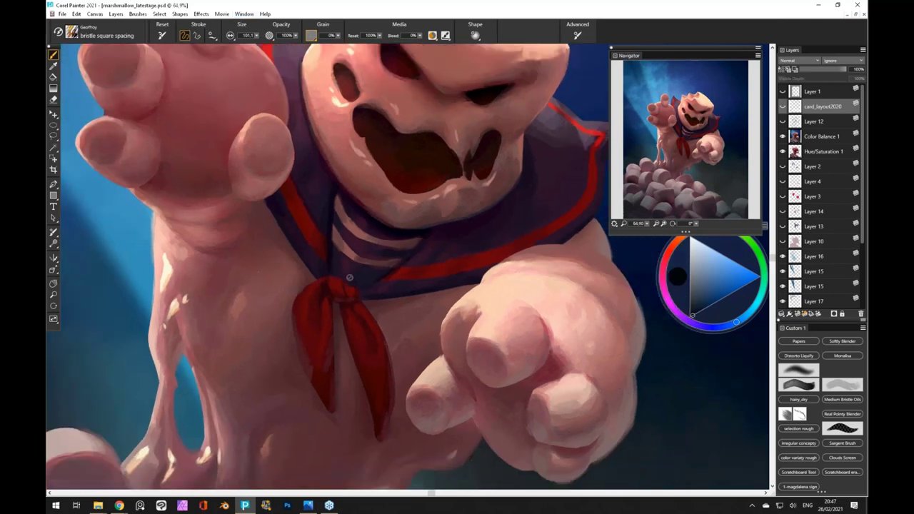
pyautogui.scroll(-1, 349, 277)
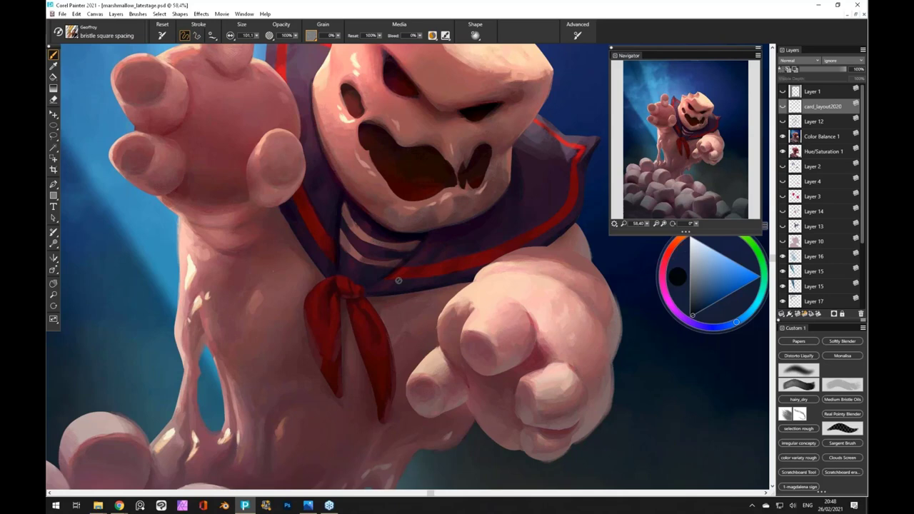
pyautogui.scroll(-1, 398, 280)
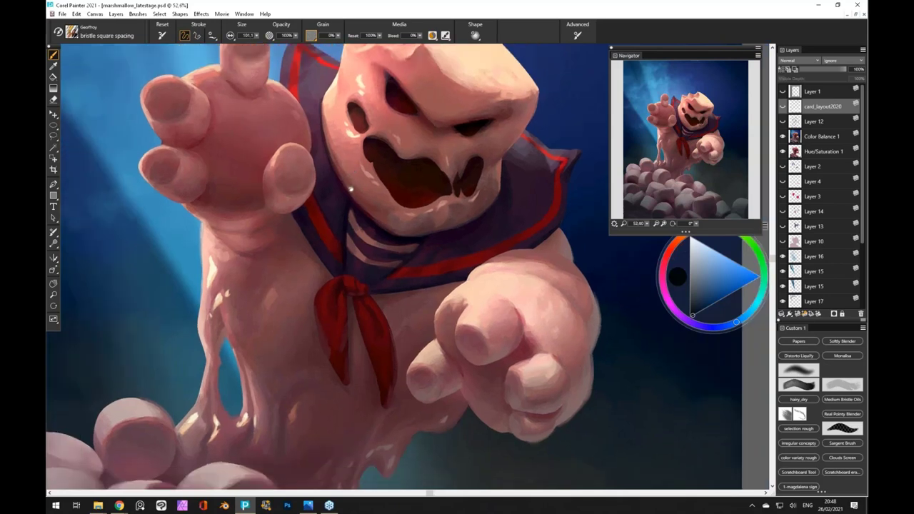
pyautogui.moveTo(349, 189); pyautogui.dragTo(328, 253)
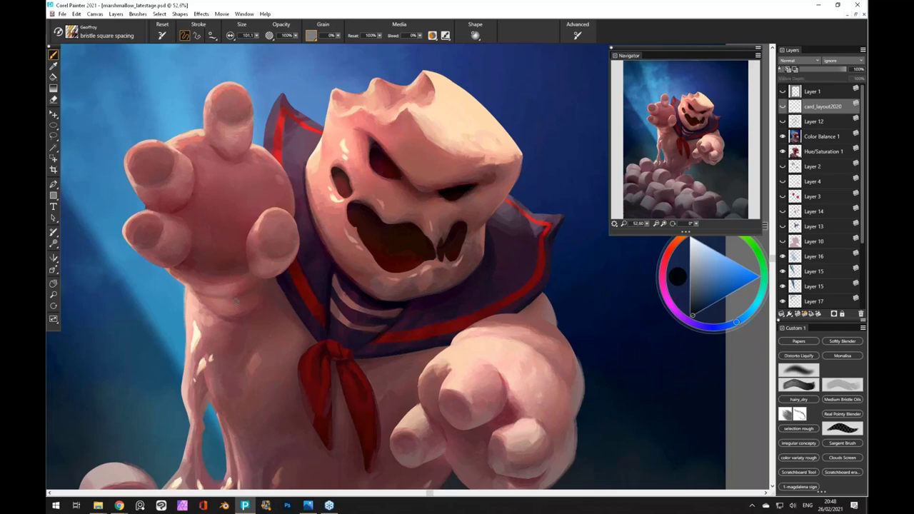
pyautogui.scroll(-3, 231, 303)
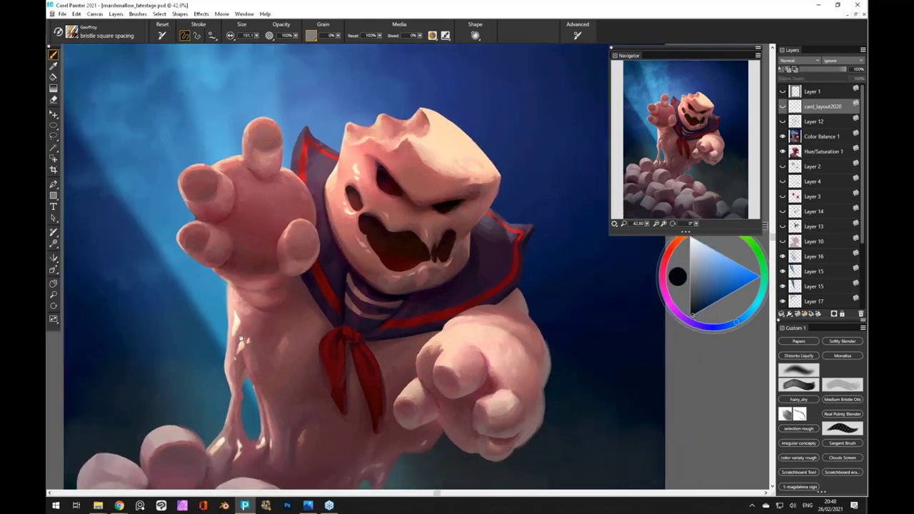
pyautogui.scroll(3, 274, 304)
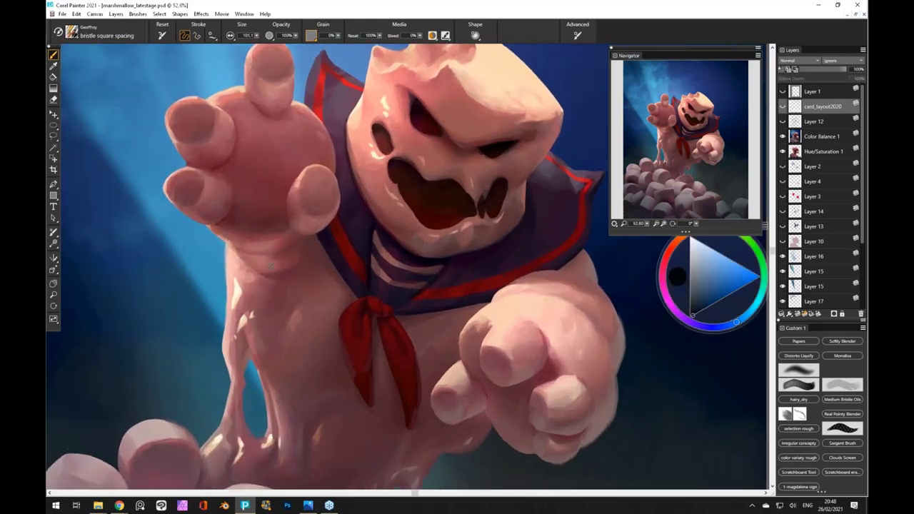
pyautogui.moveTo(673, 279)
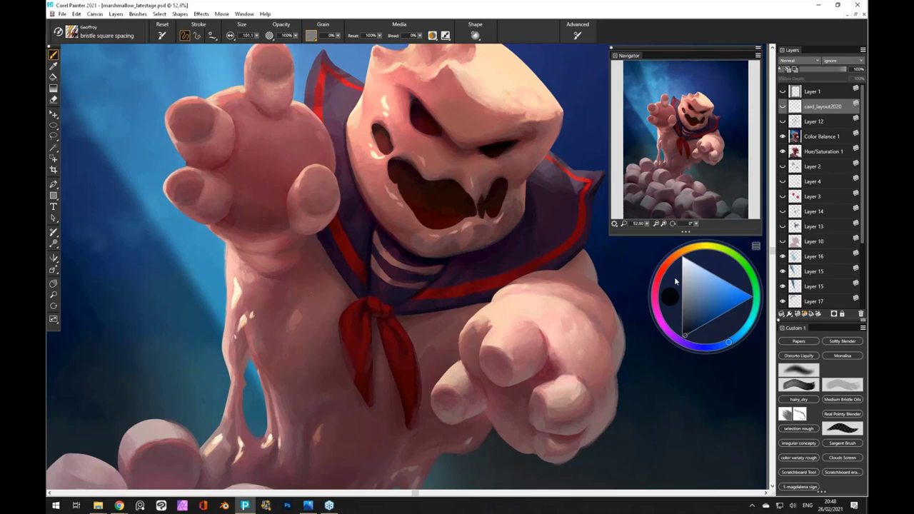
# Start a new image and inspect its default Width 2600 and Resolution 150 values
pyautogui.click(62, 13)
pyautogui.click(65, 25)
pyautogui.click(198, 289)
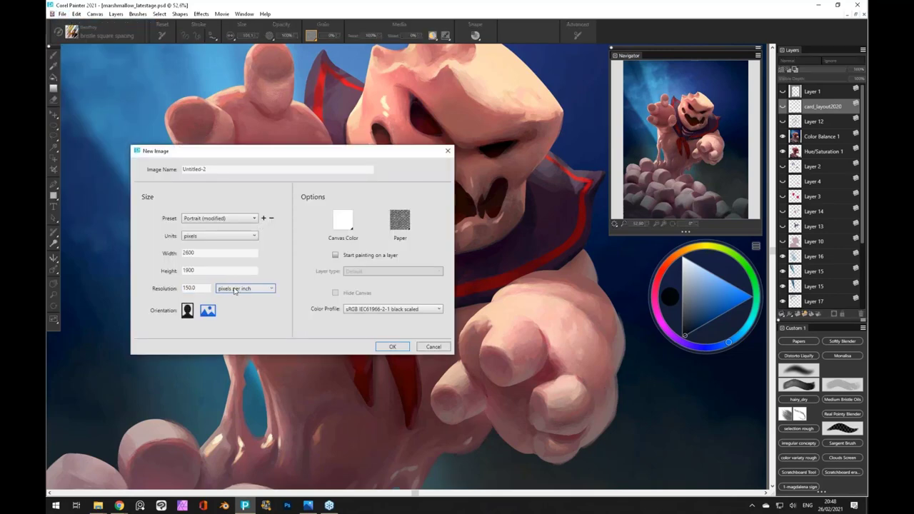
pyautogui.click(199, 272)
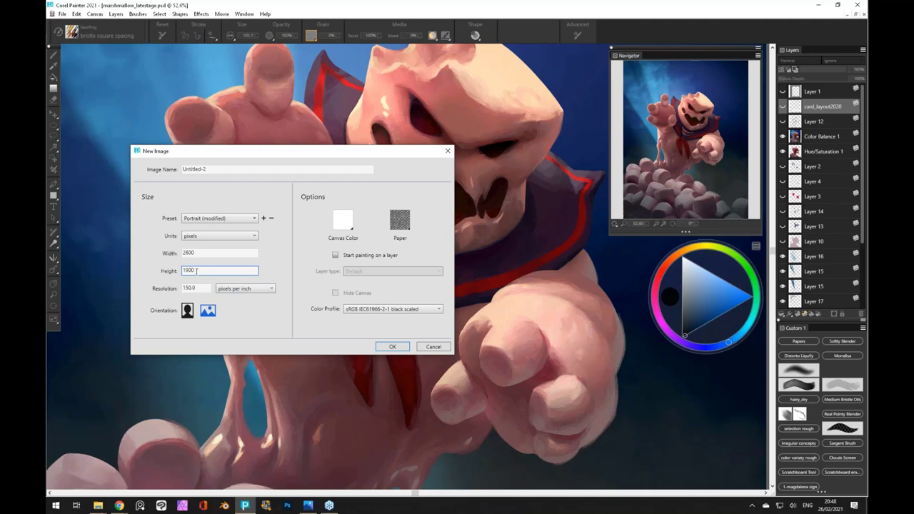
pyautogui.click(197, 253)
pyautogui.moveTo(197, 253); pyautogui.dragTo(171, 253)
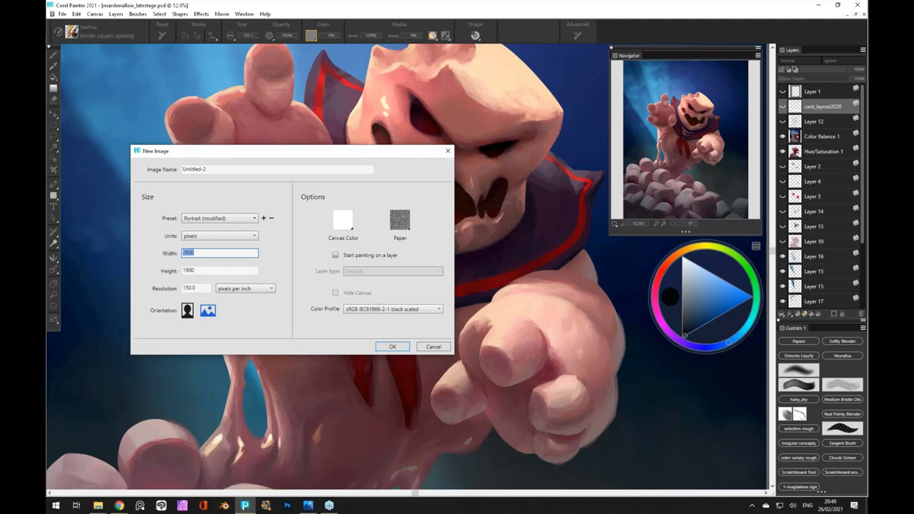
pyautogui.click(202, 289)
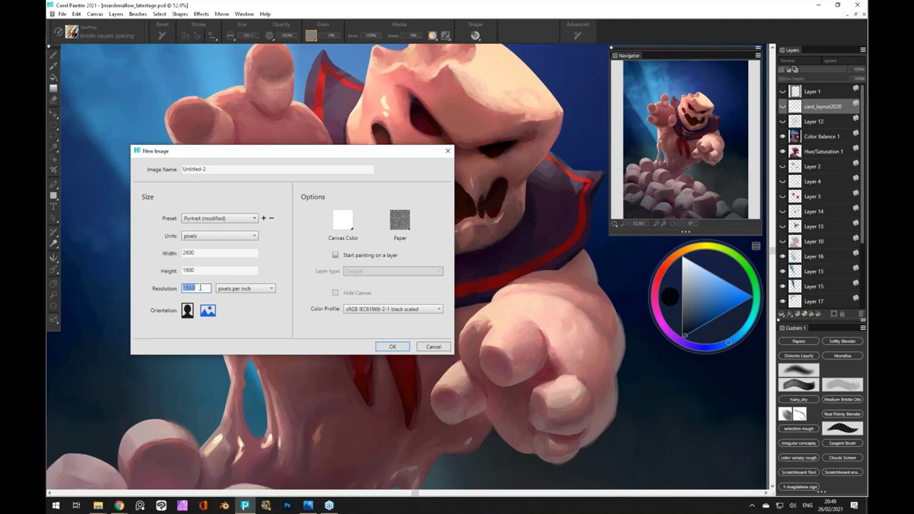
pyautogui.click(201, 253)
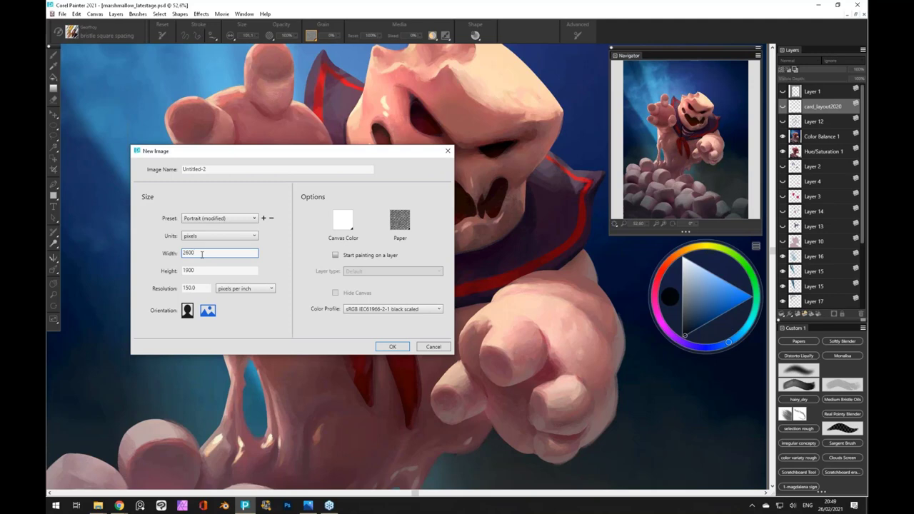
# Switch the new image's measurement units from inches to CM
pyautogui.click(196, 237)
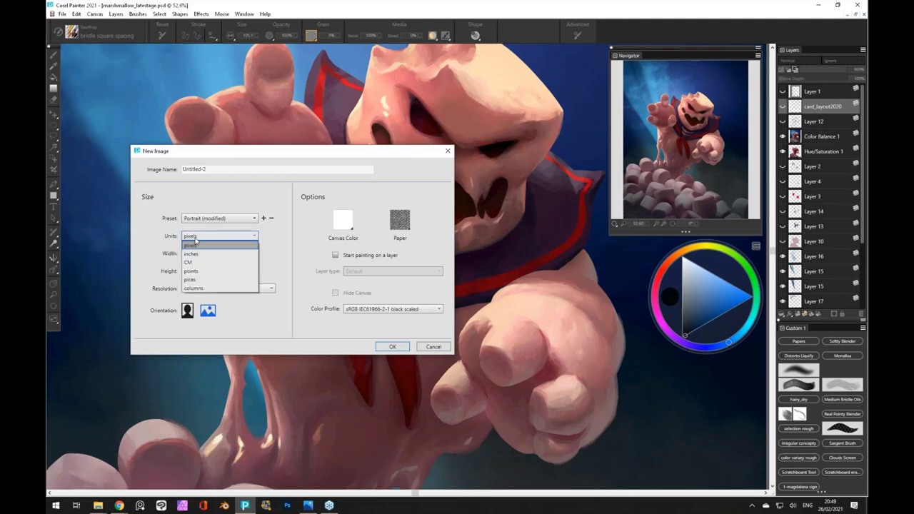
pyautogui.click(197, 253)
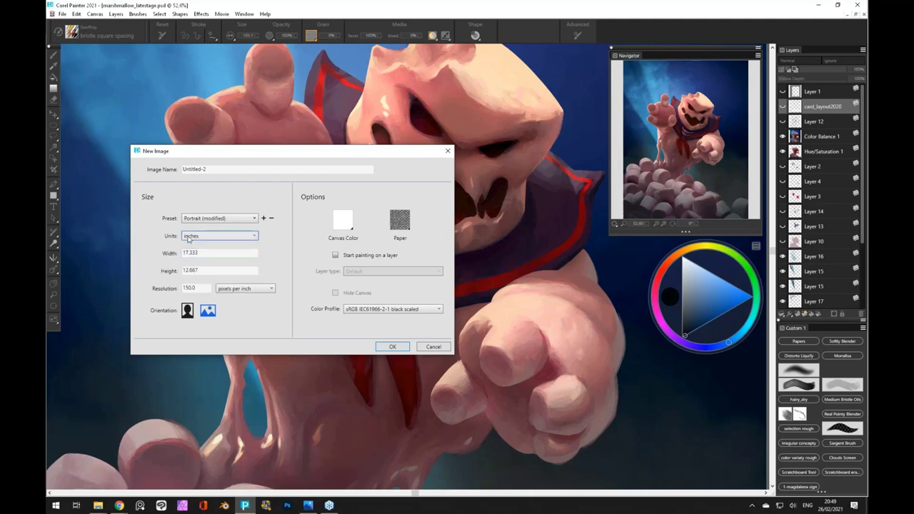
pyautogui.click(187, 238)
pyautogui.click(189, 260)
pyautogui.click(195, 288)
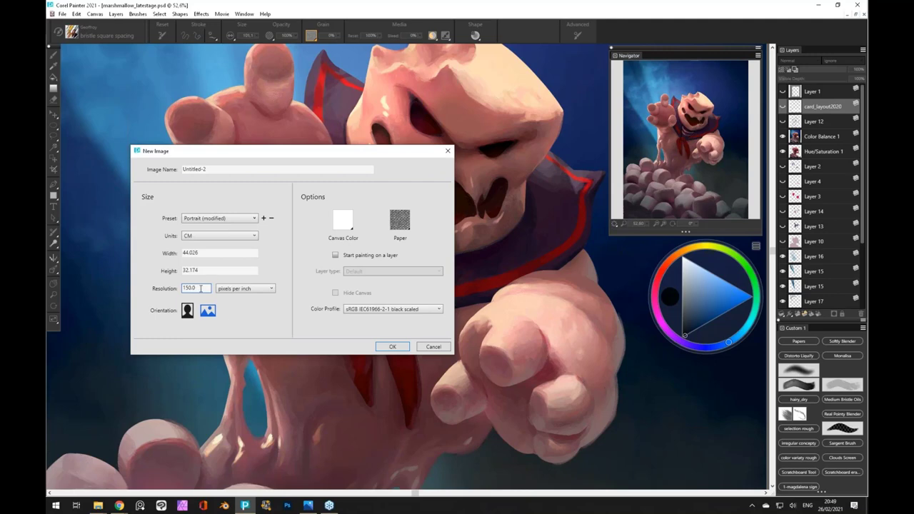
pyautogui.moveTo(201, 288); pyautogui.dragTo(179, 289)
# Enter 21 cm for width and height and set resolution to 300 pixels per inch
pyautogui.moveTo(211, 252); pyautogui.dragTo(175, 255)
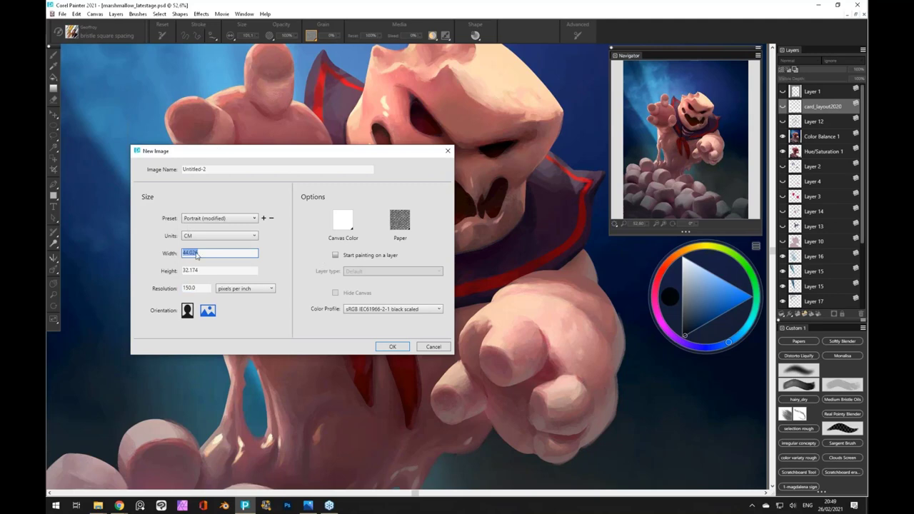
pyautogui.write('21')
pyautogui.press('Tab')
pyautogui.write('21')
pyautogui.click(210, 253)
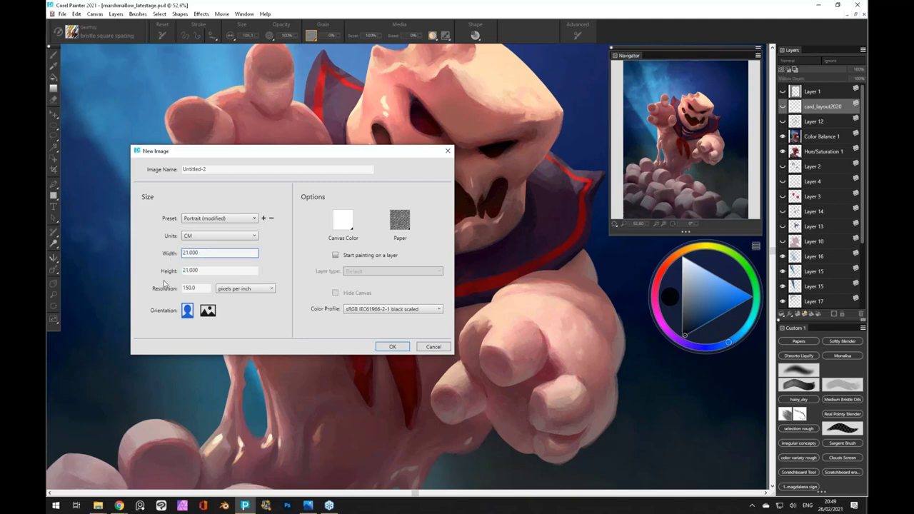
pyautogui.click(201, 287)
pyautogui.write('300')
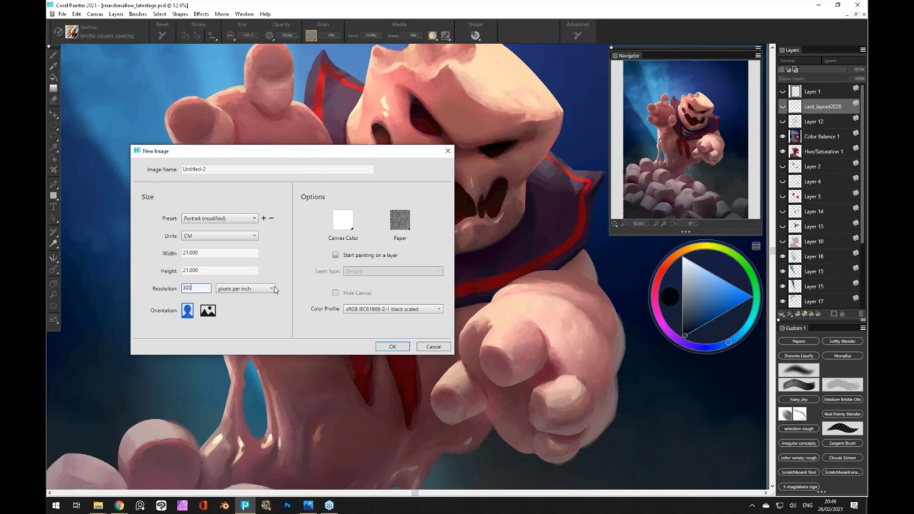
pyautogui.moveTo(192, 288); pyautogui.dragTo(143, 286)
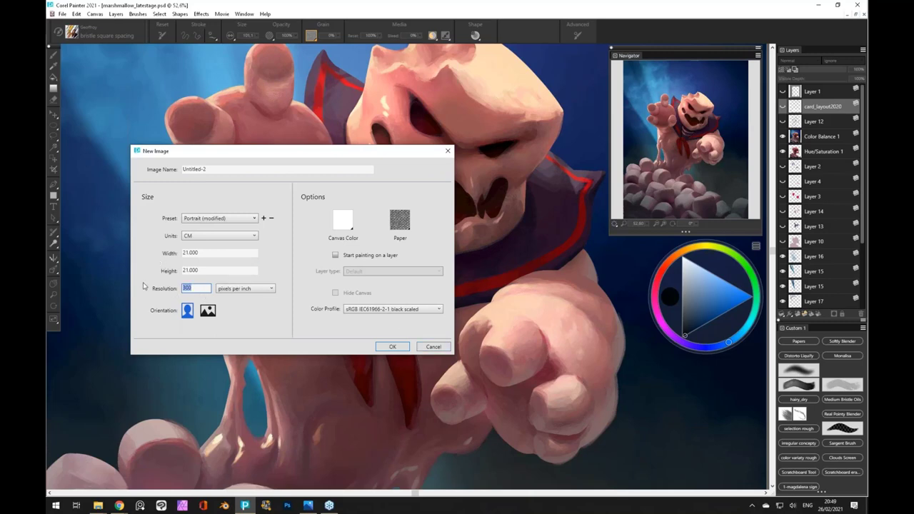
# Cancel the New Image dialog and zoom out to about 42.6% to view the whole marshmallow monster painting
pyautogui.click(436, 348)
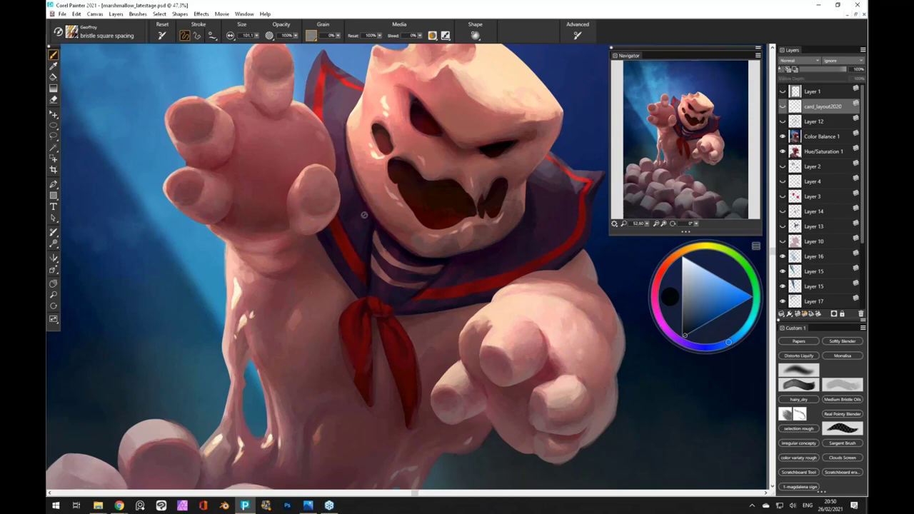
pyautogui.scroll(-2, 364, 215)
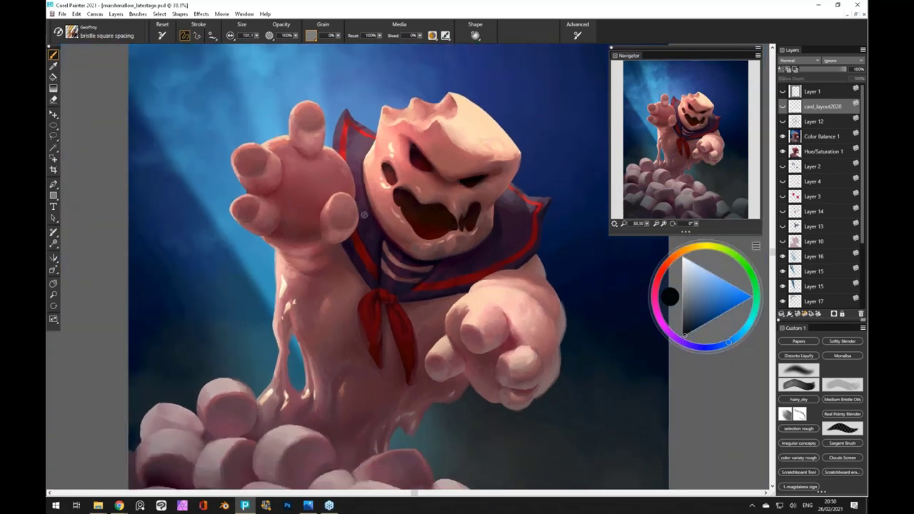